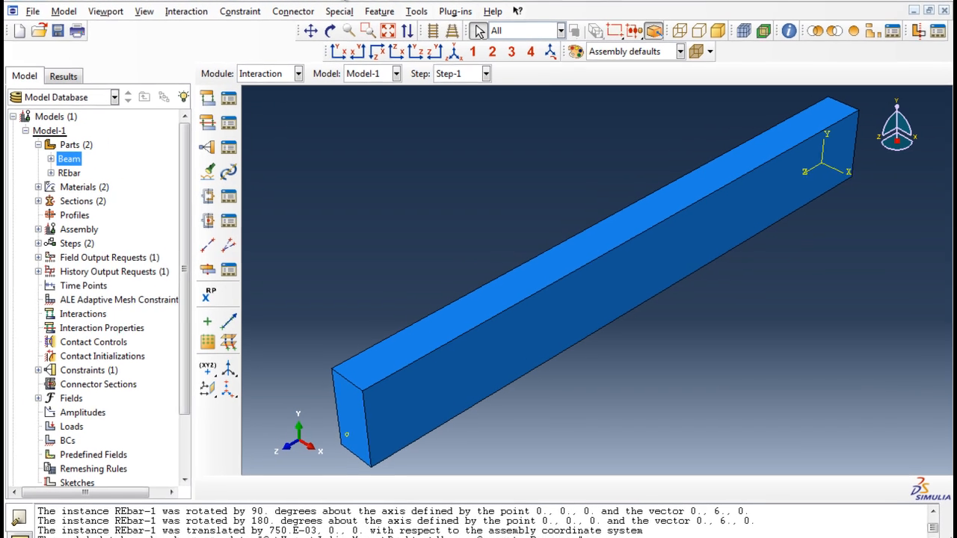
# Step: Save the model database and switch to the Mesh module
pyautogui.click(28, 10)
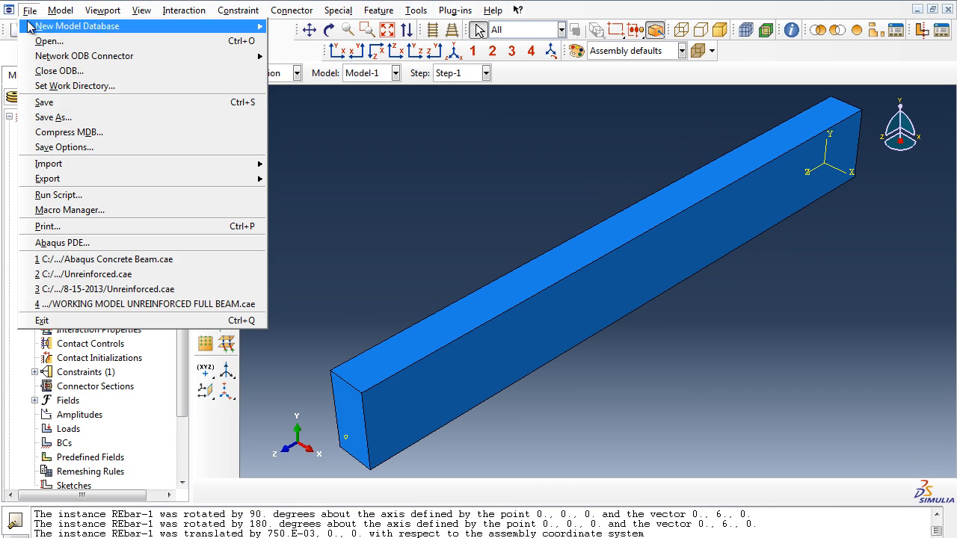
pyautogui.click(32, 102)
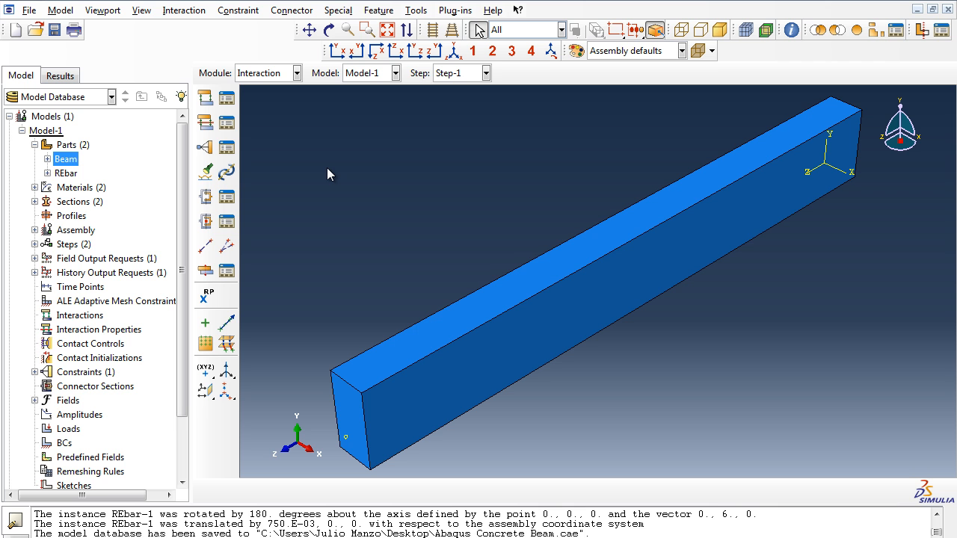
pyautogui.click(282, 76)
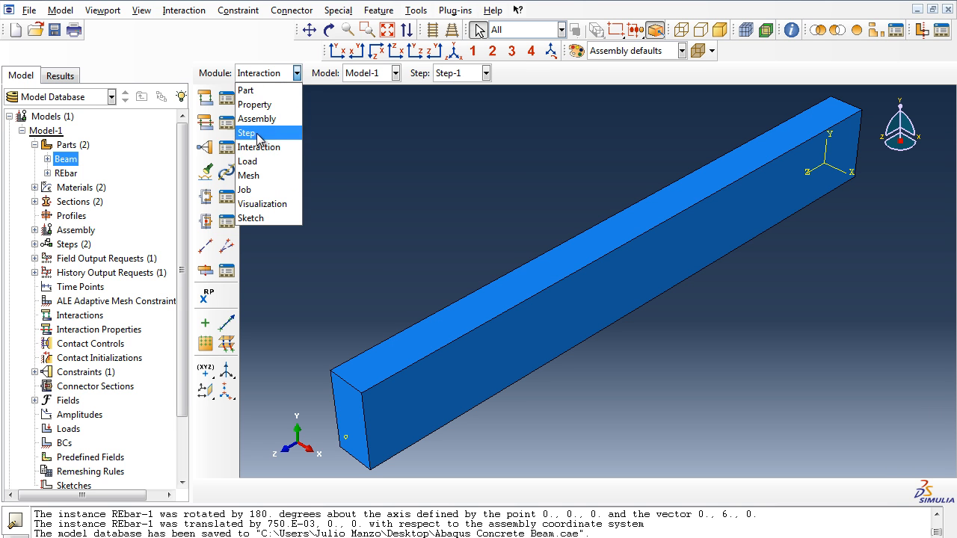
pyautogui.click(253, 175)
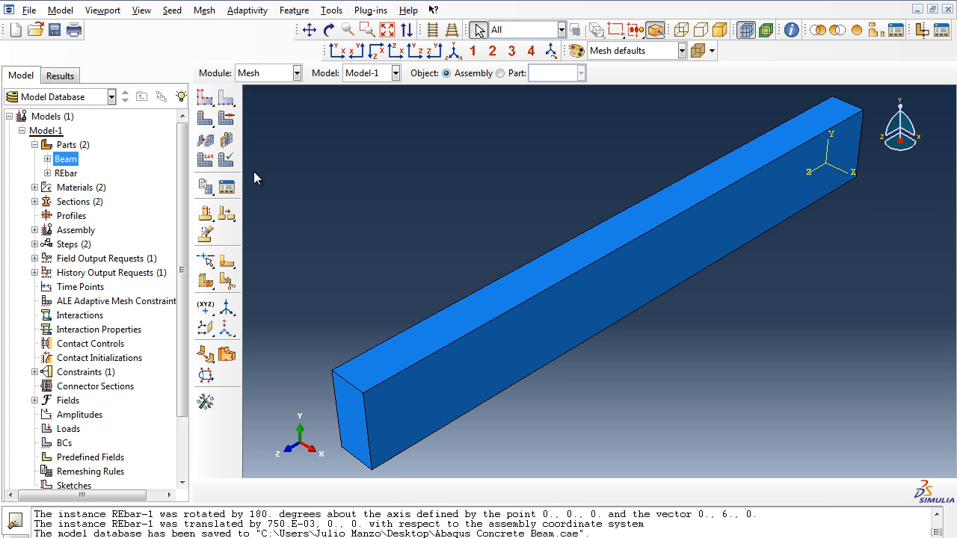
# Step: Open the Beam part and start a partition sketch on its top face, with the far short edge vertical and on the right
pyautogui.click(228, 265)
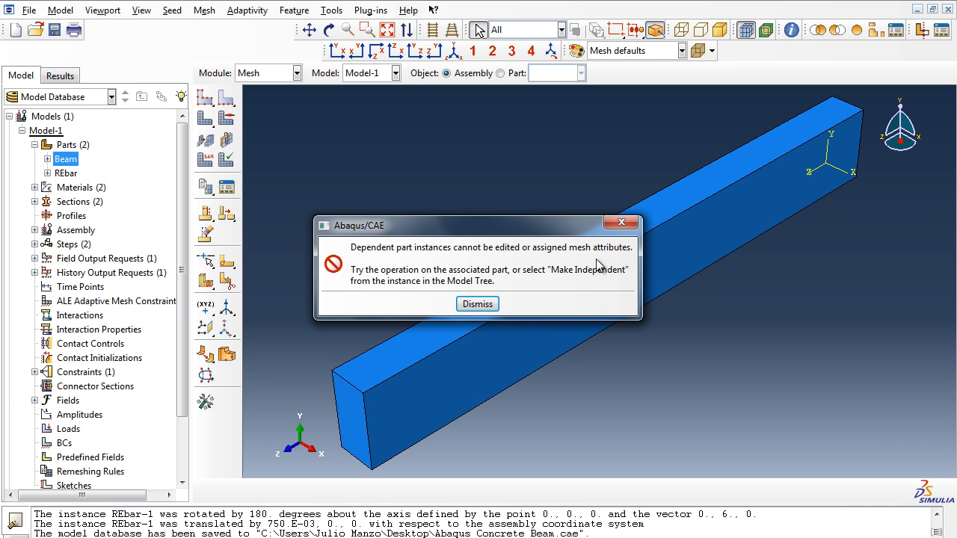
pyautogui.click(479, 306)
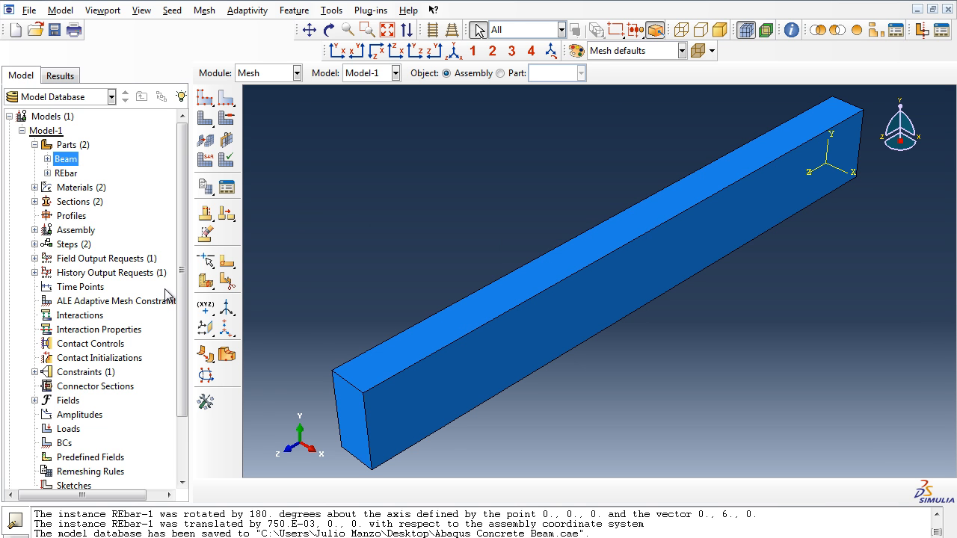
pyautogui.doubleClick(65, 160)
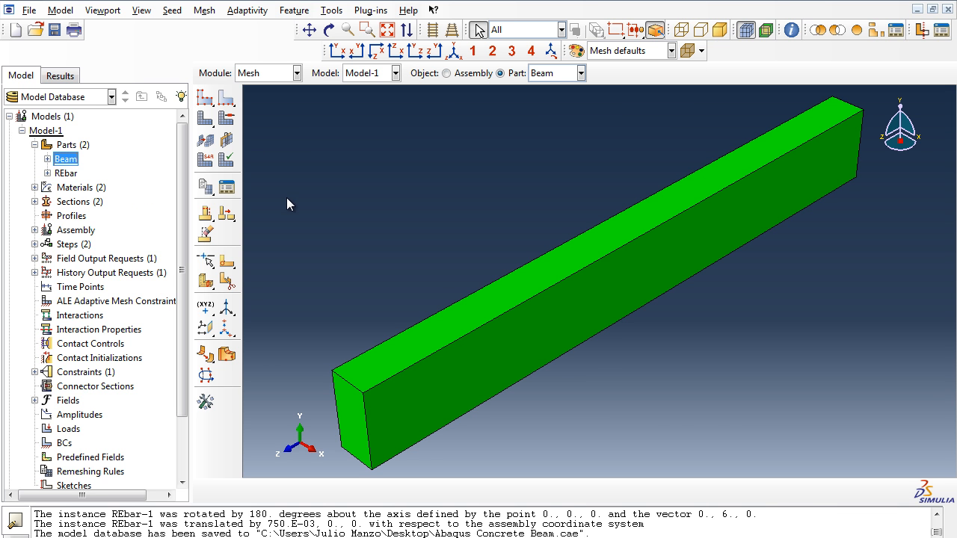
pyautogui.click(226, 269)
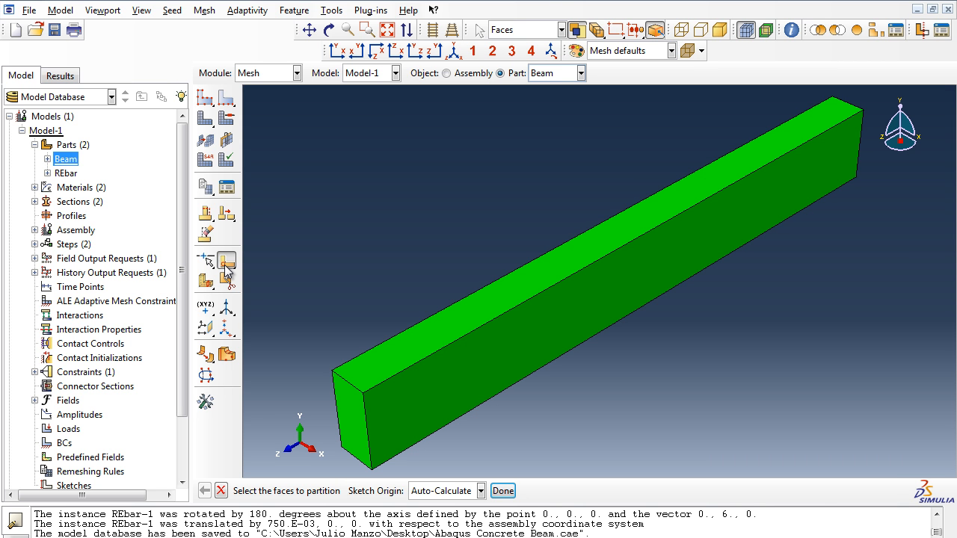
pyautogui.click(587, 244)
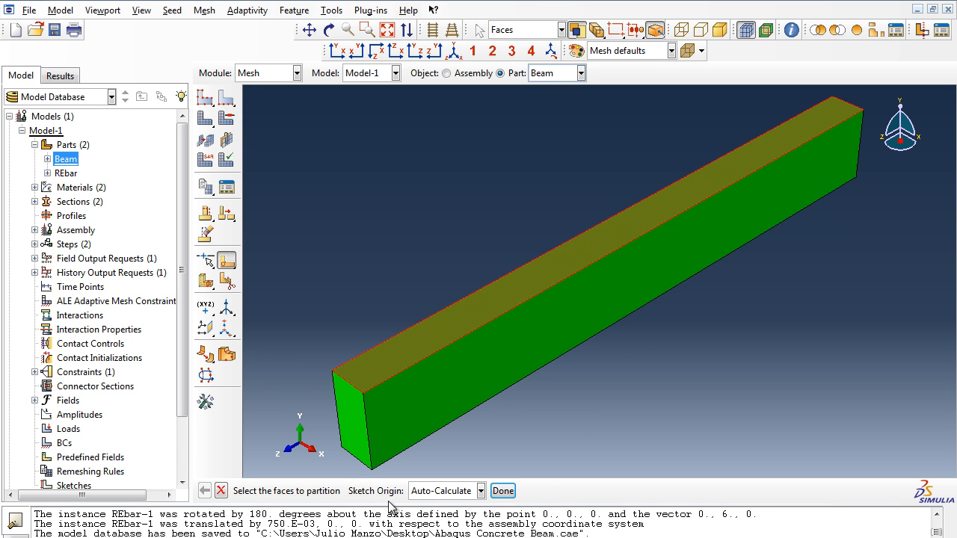
pyautogui.click(502, 491)
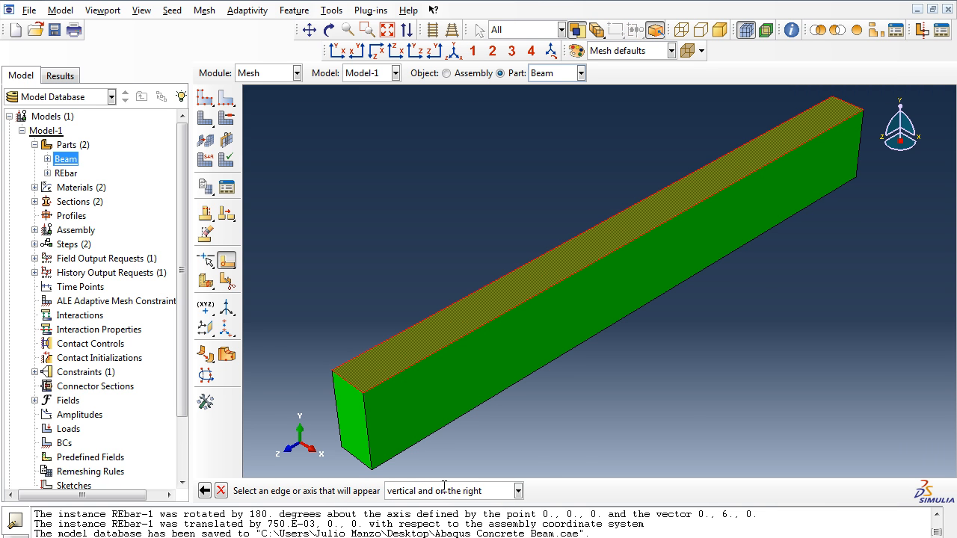
pyautogui.click(851, 106)
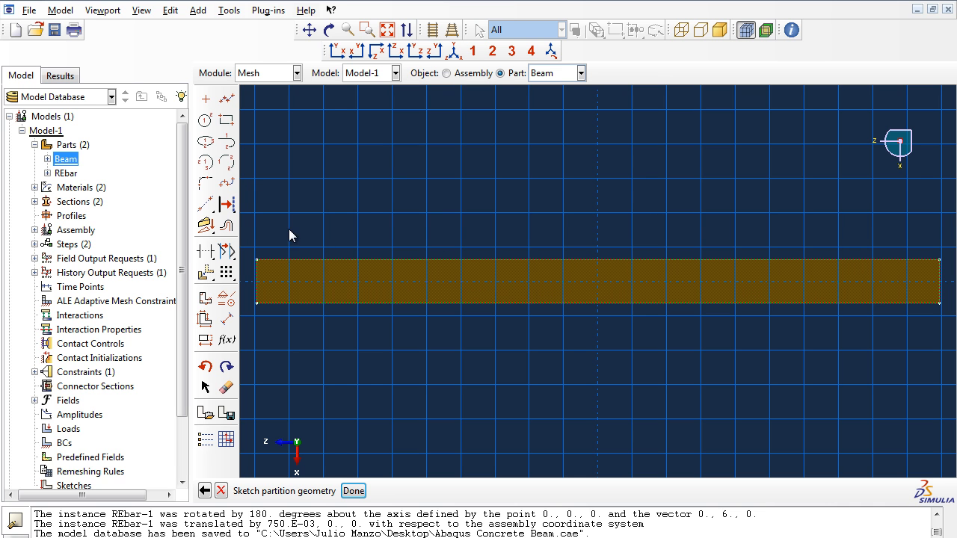
# Step: Offset the top face's right end edge inward by 11 and finish the sketch to partition the face
pyautogui.click(227, 225)
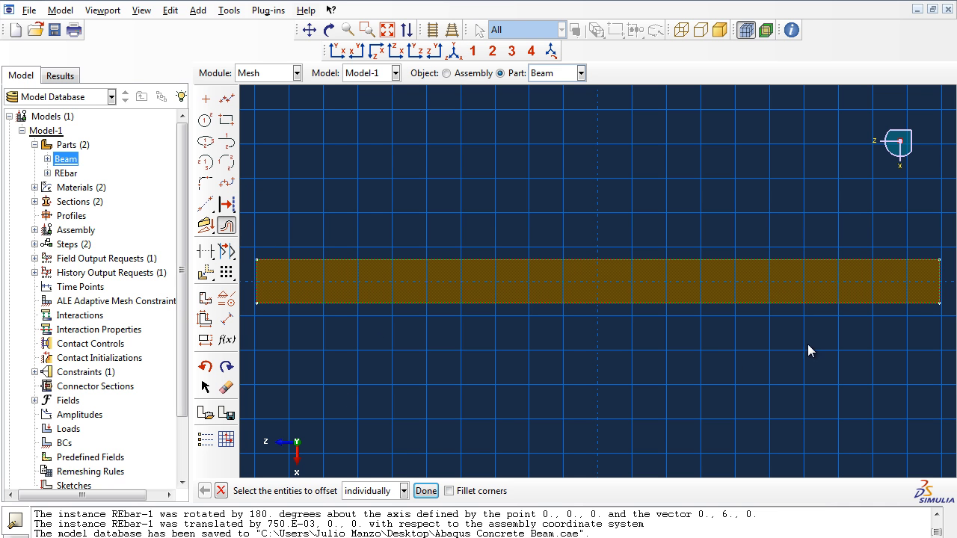
pyautogui.click(939, 288)
pyautogui.click(426, 490)
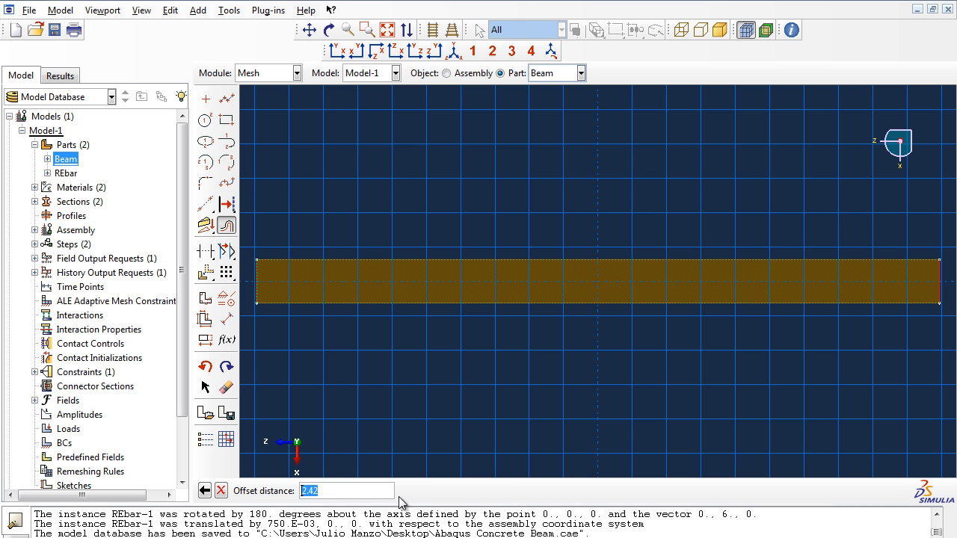
pyautogui.write('11')
pyautogui.press('Return')
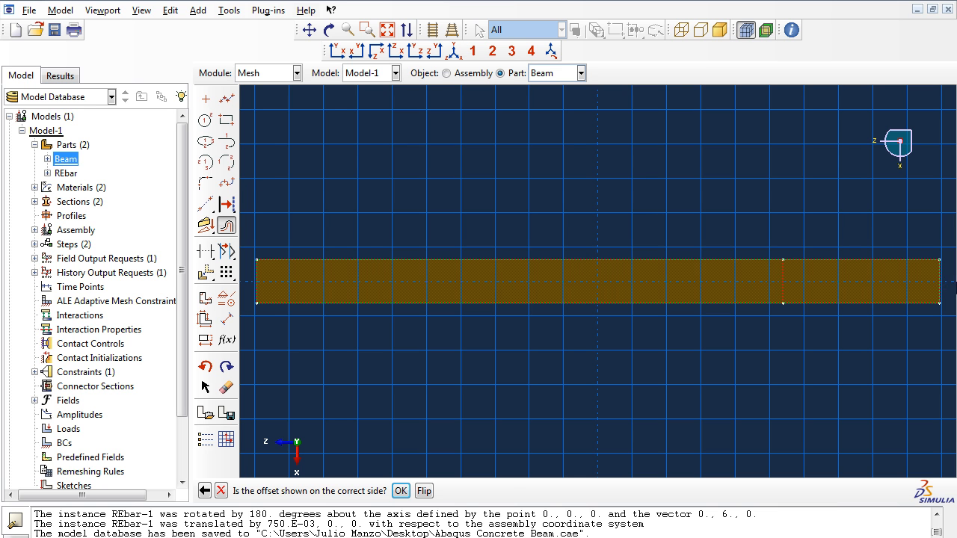
pyautogui.click(401, 492)
pyautogui.click(426, 490)
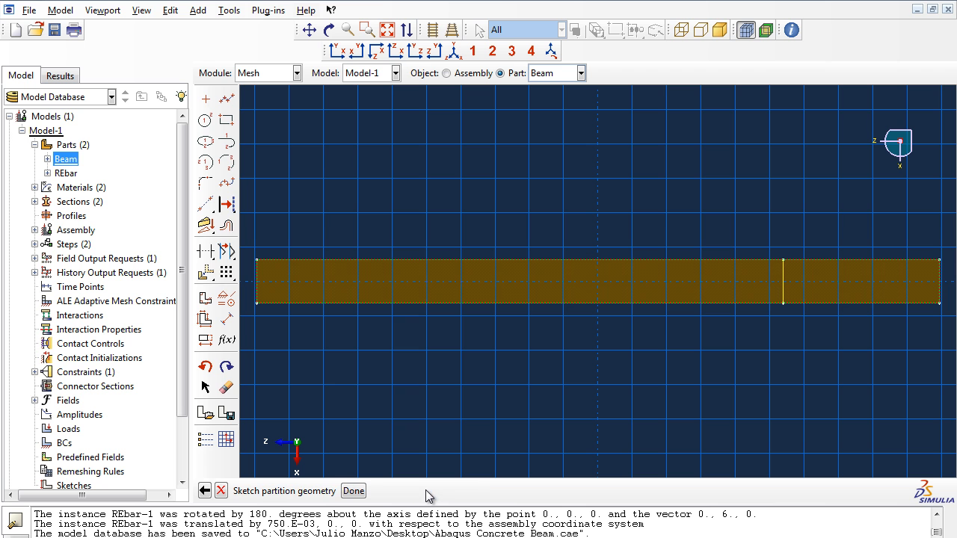
pyautogui.click(363, 497)
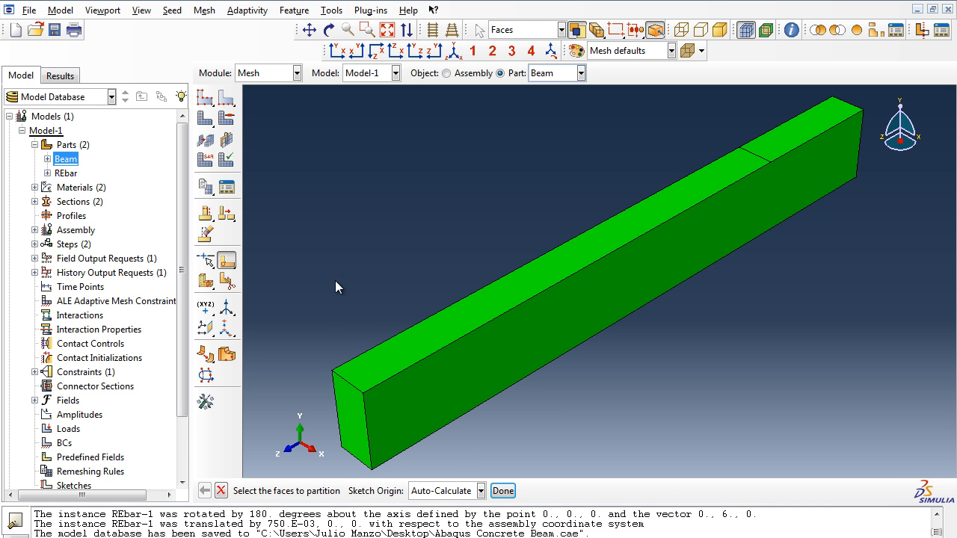
# Step: Start a partition sketch on the beam's bottom face, with the far short edge vertical and on the right
pyautogui.click(329, 29)
pyautogui.moveTo(518, 422); pyautogui.dragTo(684, 260)
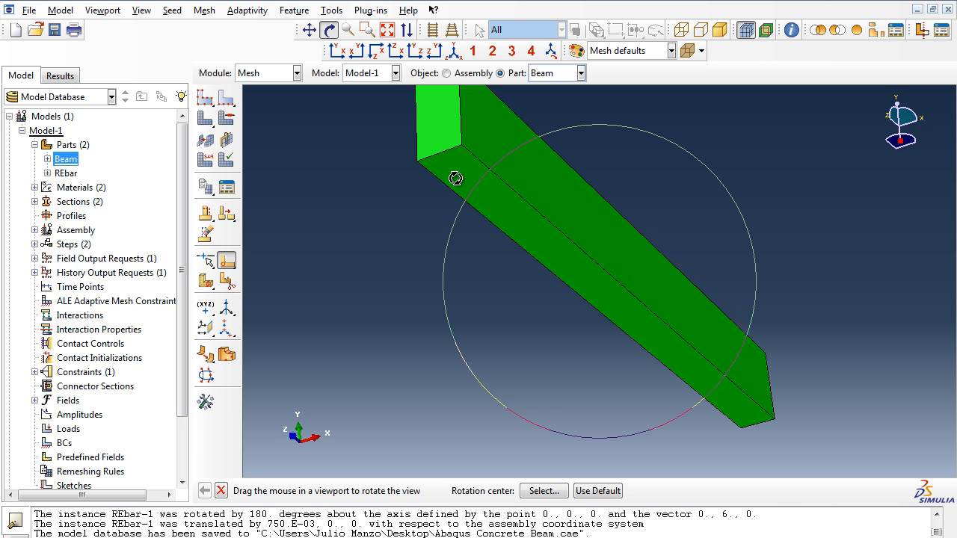
pyautogui.press('Escape')
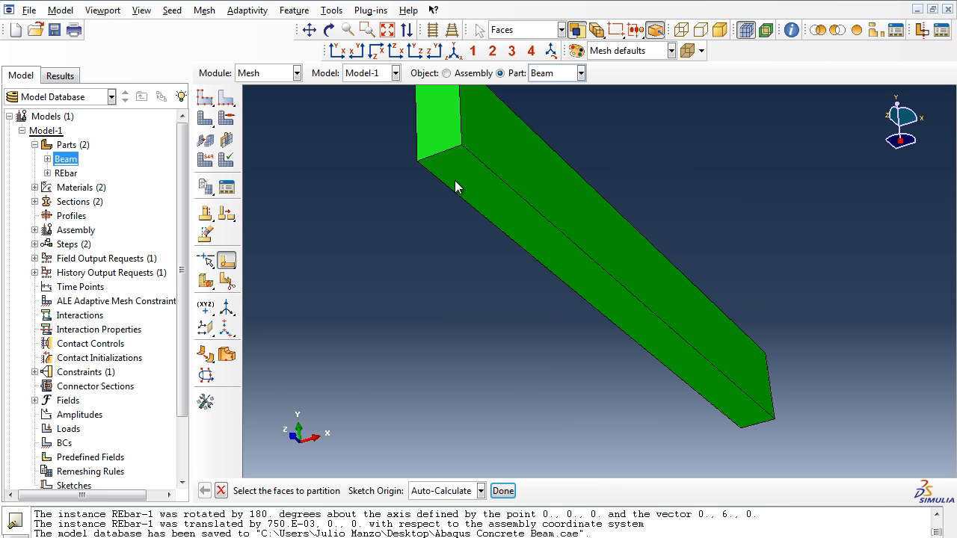
pyautogui.click(454, 182)
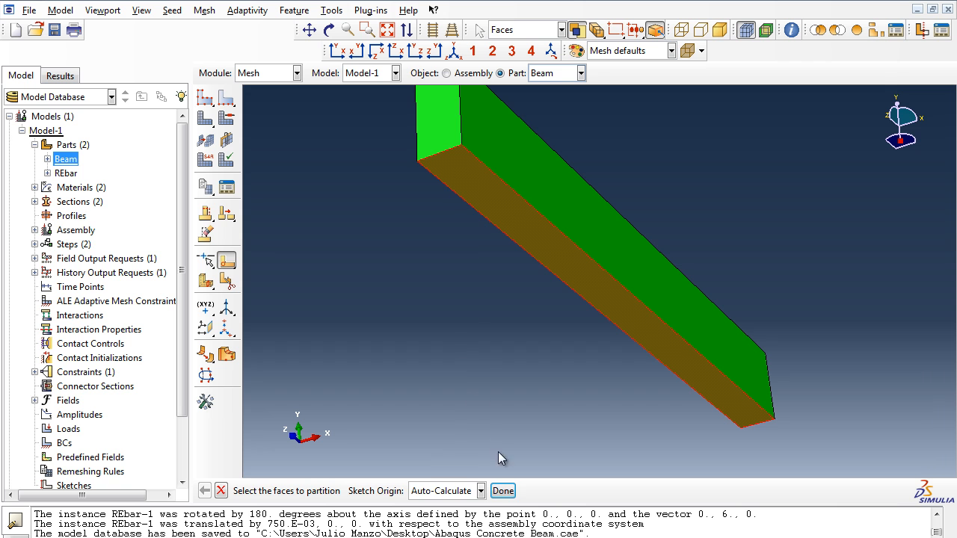
pyautogui.click(502, 490)
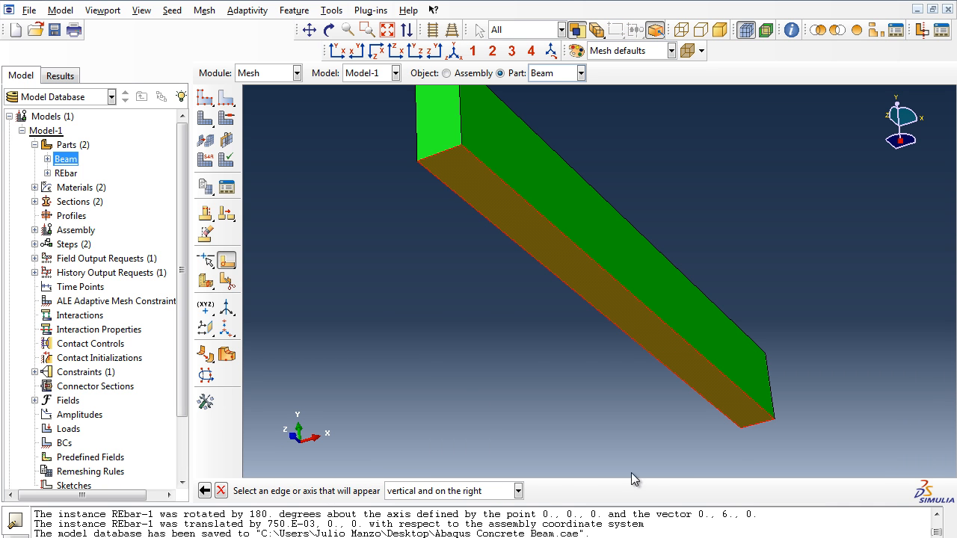
pyautogui.click(759, 422)
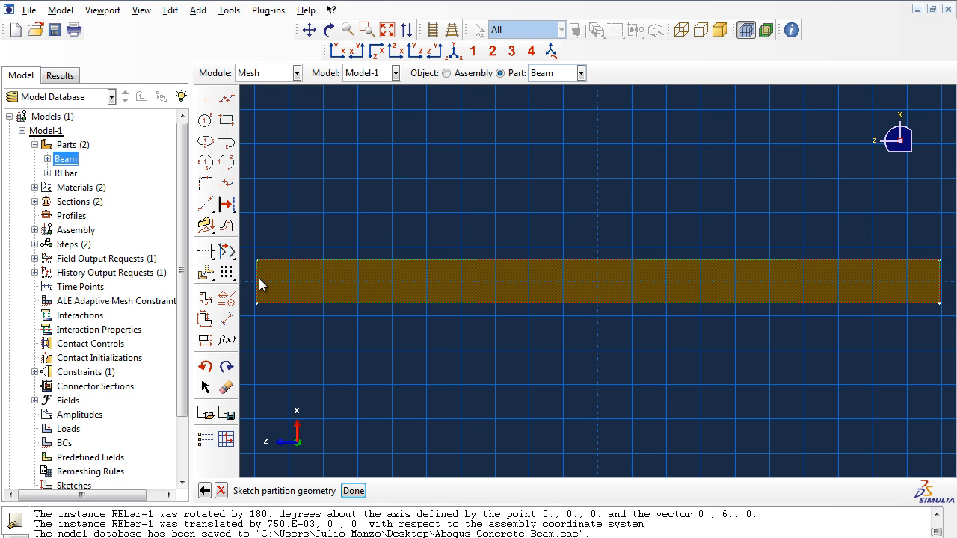
# Step: Offset the bottom face's left end edge inward by 2, partition the face along it, and end the face partitioning
pyautogui.click(227, 228)
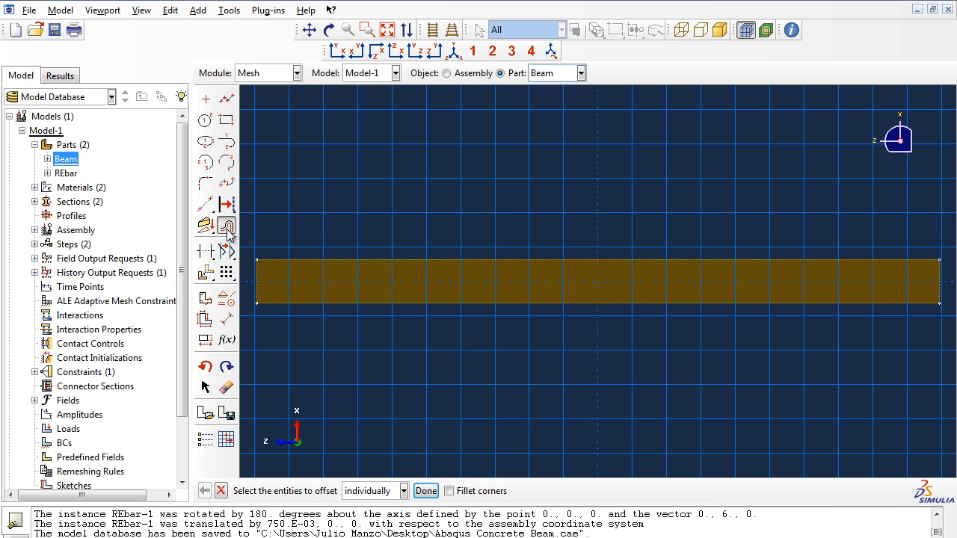
pyautogui.click(257, 288)
pyautogui.click(432, 491)
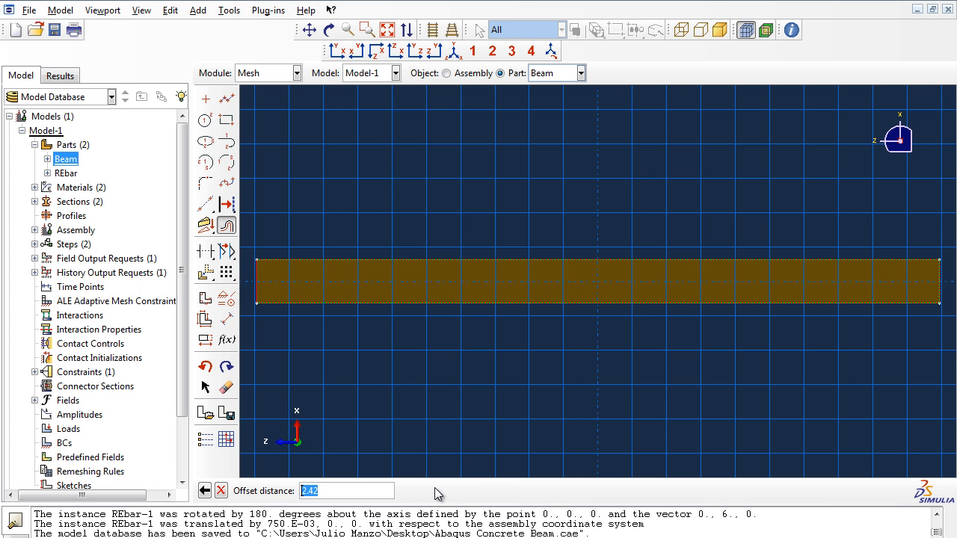
pyautogui.write('2')
pyautogui.press('Return')
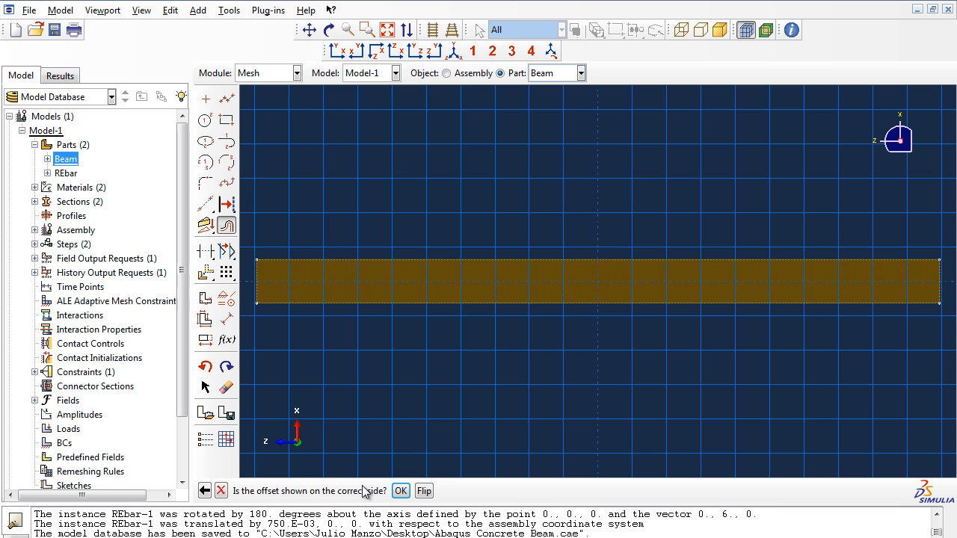
pyautogui.click(401, 493)
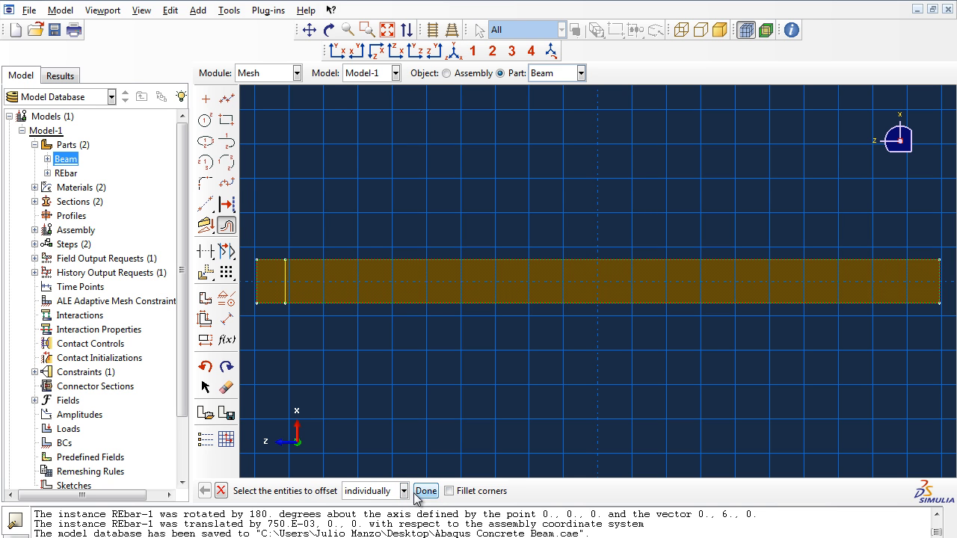
pyautogui.click(426, 492)
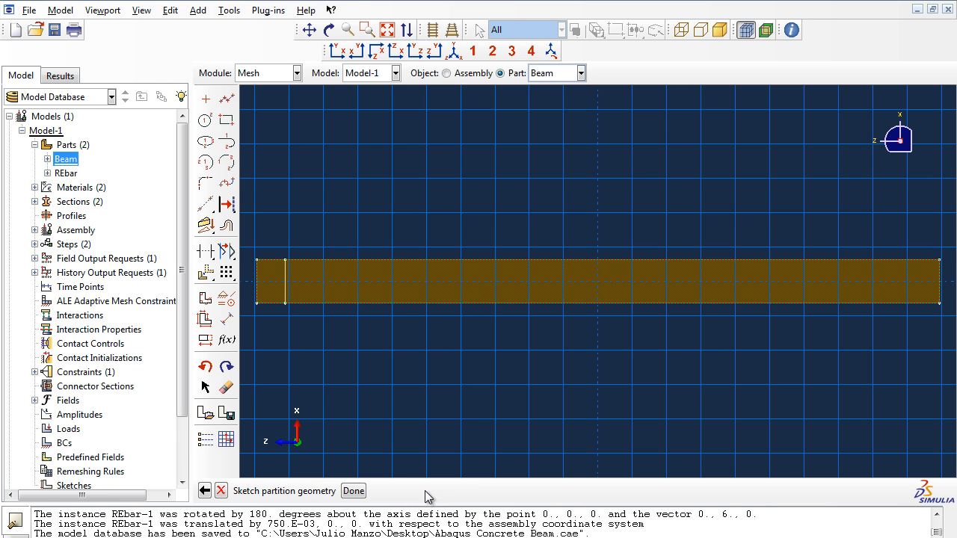
pyautogui.click(362, 491)
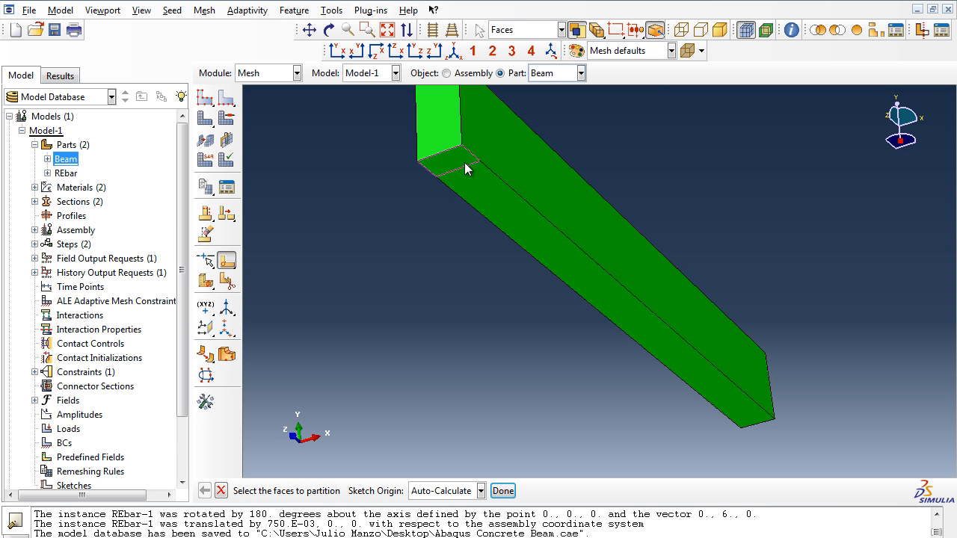
pyautogui.click(454, 50)
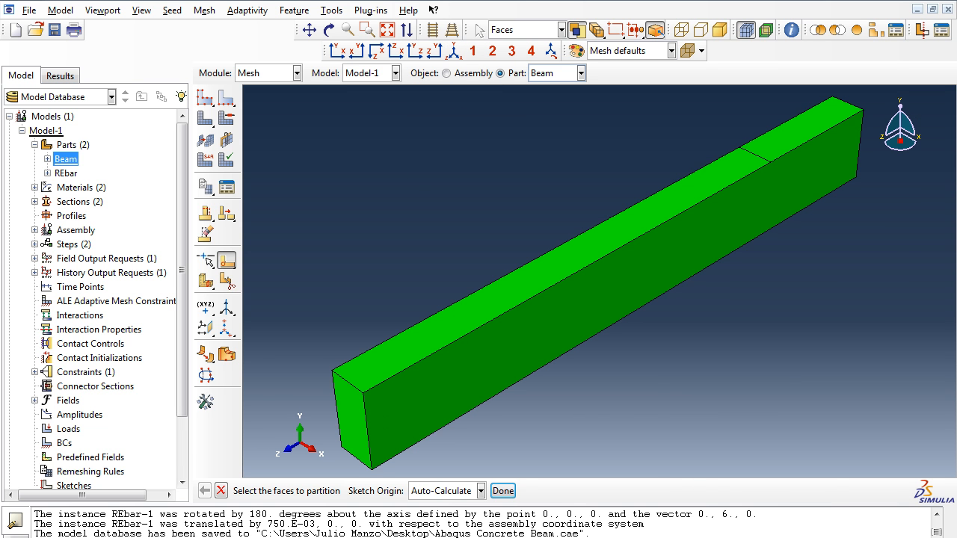
pyautogui.click(137, 500)
pyautogui.click(503, 490)
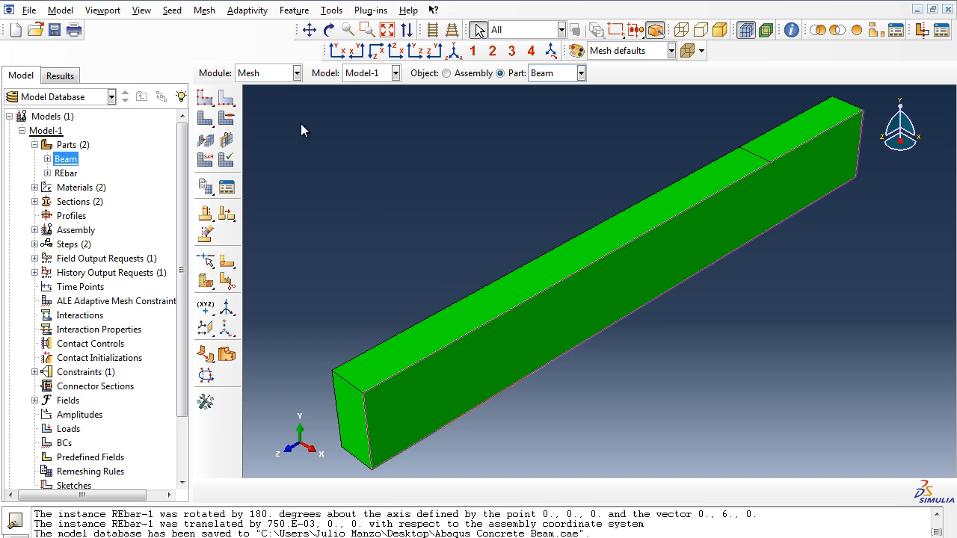
# Step: In the Load module, start a Displacement/Rotation boundary condition named Displacement in Step-1 on the top face's partition line
pyautogui.click(278, 75)
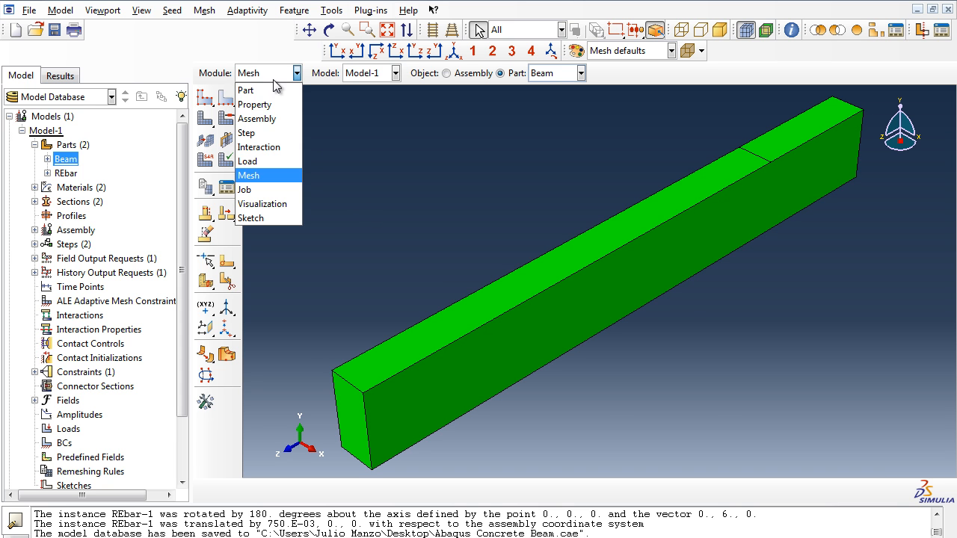
pyautogui.click(262, 161)
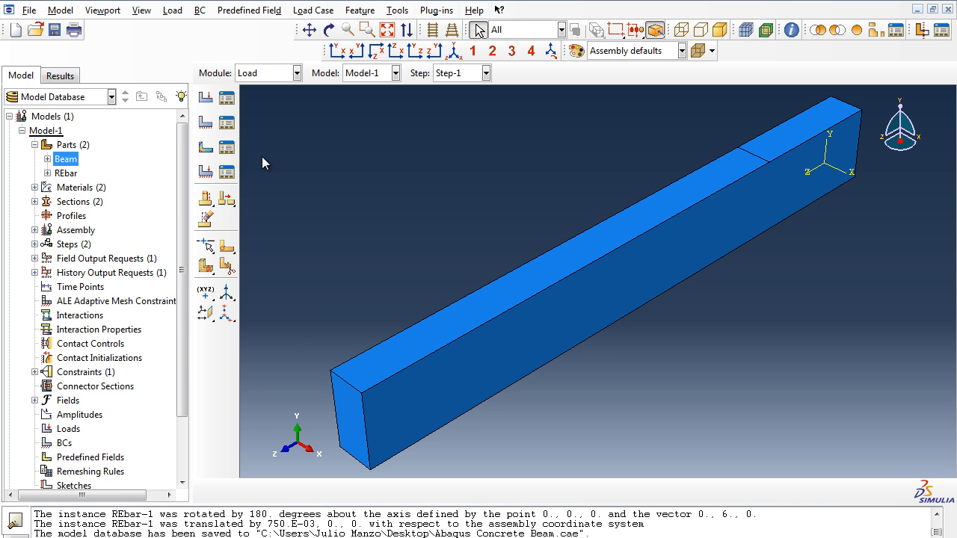
pyautogui.click(206, 124)
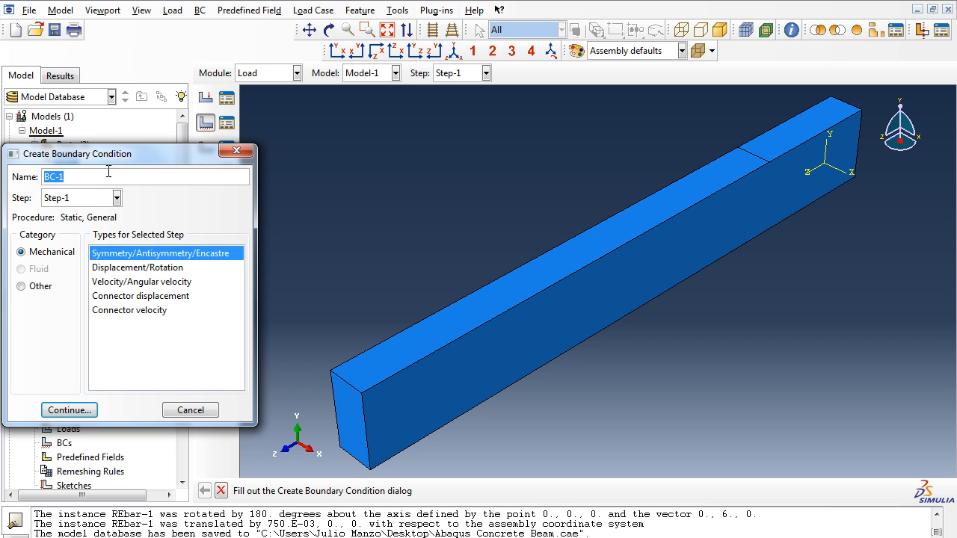
pyautogui.write('Displacement')
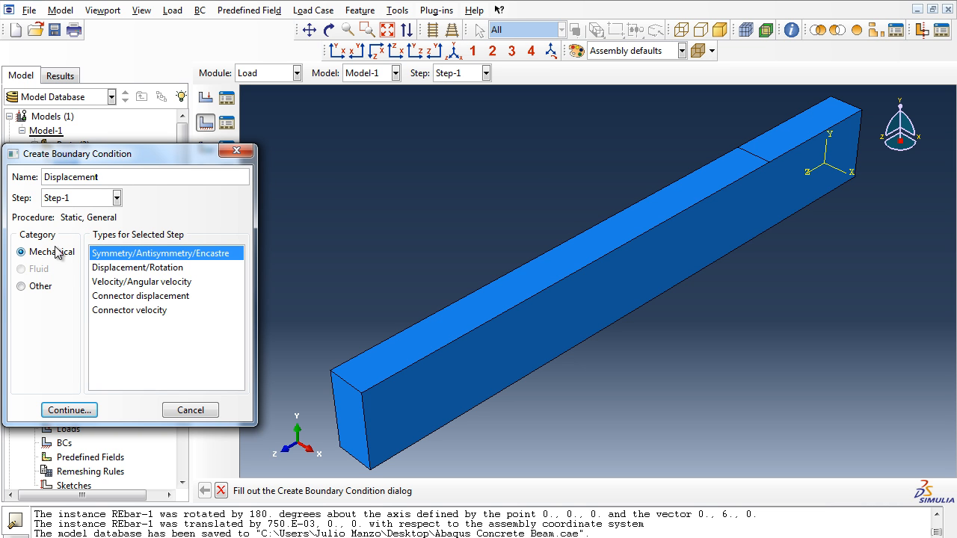
pyautogui.click(125, 268)
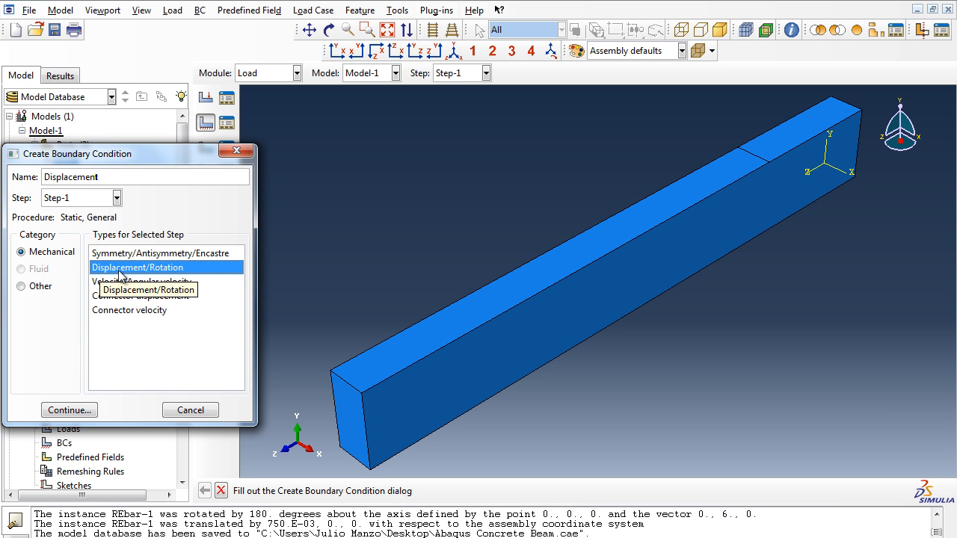
pyautogui.click(69, 410)
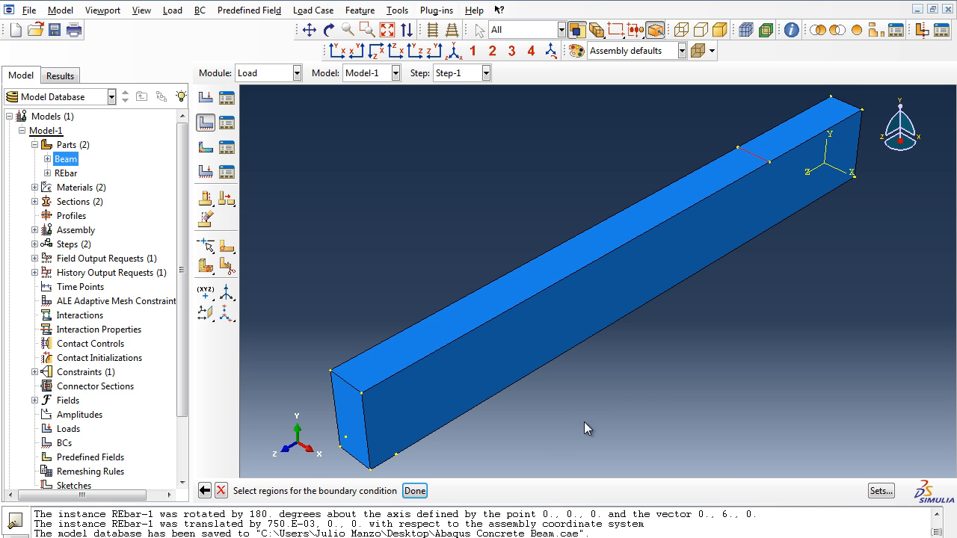
pyautogui.click(415, 490)
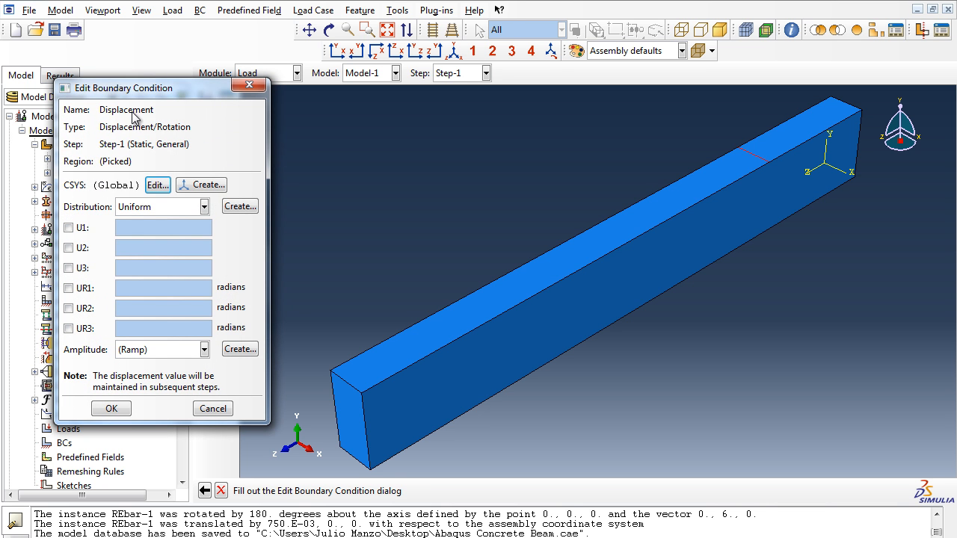
# Step: Set the Displacement boundary condition's U2 to -3 and complete it
pyautogui.click(68, 248)
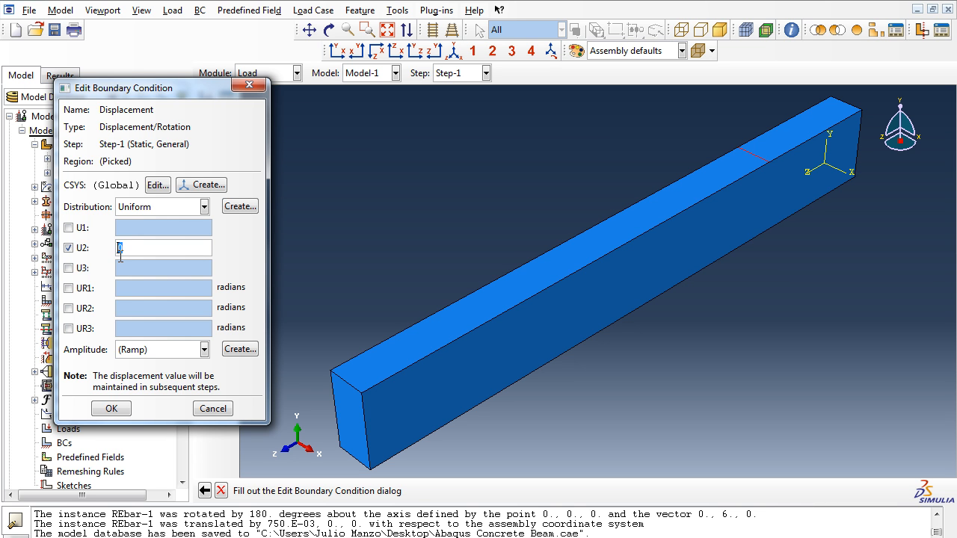
pyautogui.write('-3')
pyautogui.click(112, 412)
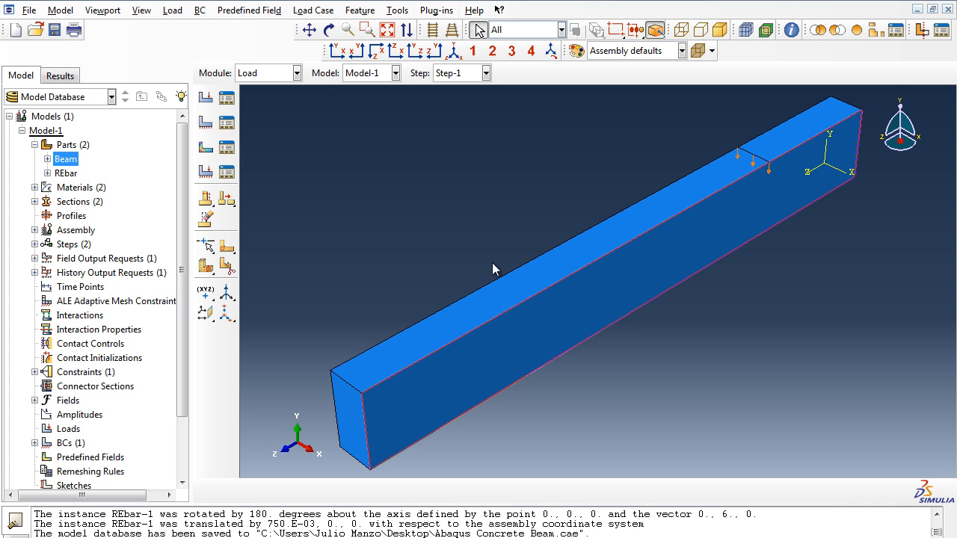
# Step: Start a Displacement/Rotation boundary condition named Support in Step-1, with the beam's underside in view
pyautogui.click(207, 124)
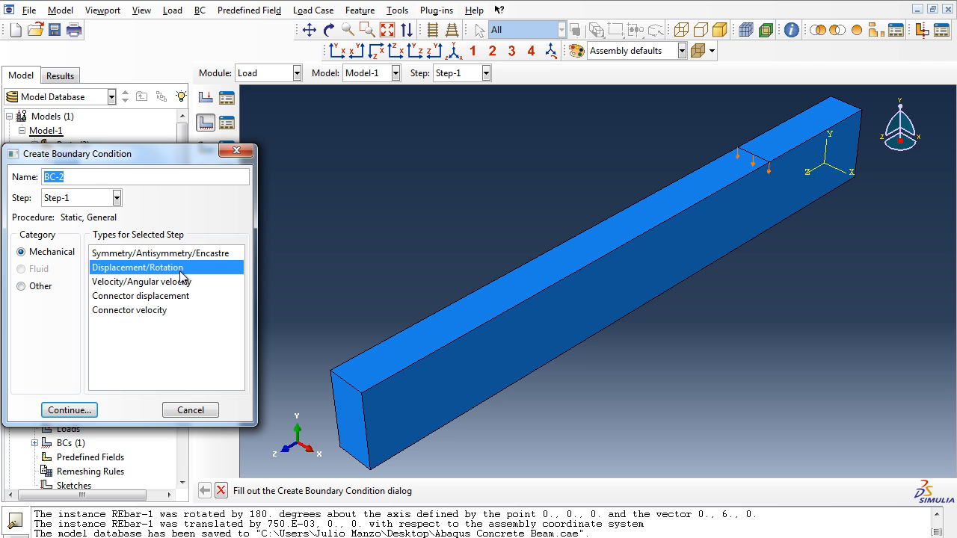
pyautogui.click(329, 29)
pyautogui.moveTo(513, 393); pyautogui.dragTo(668, 279)
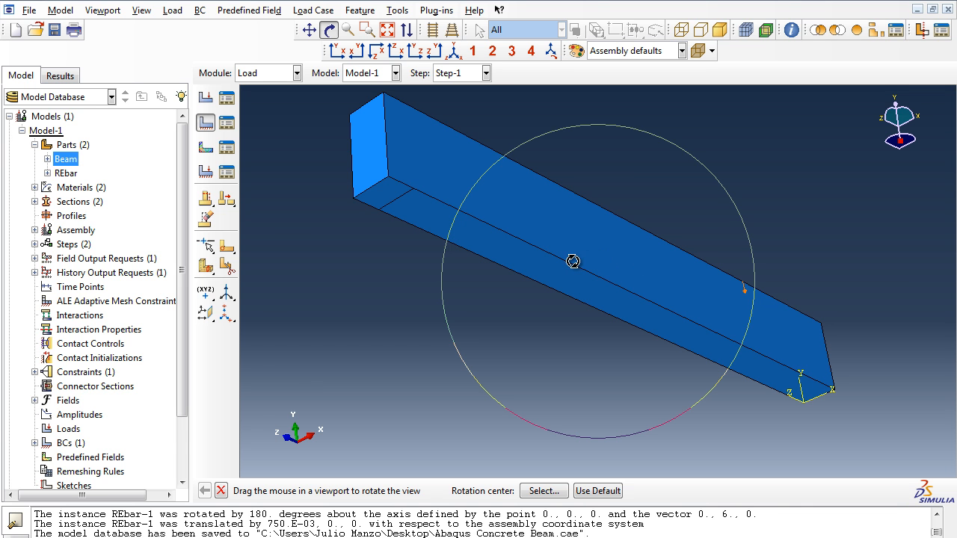
pyautogui.press('Escape')
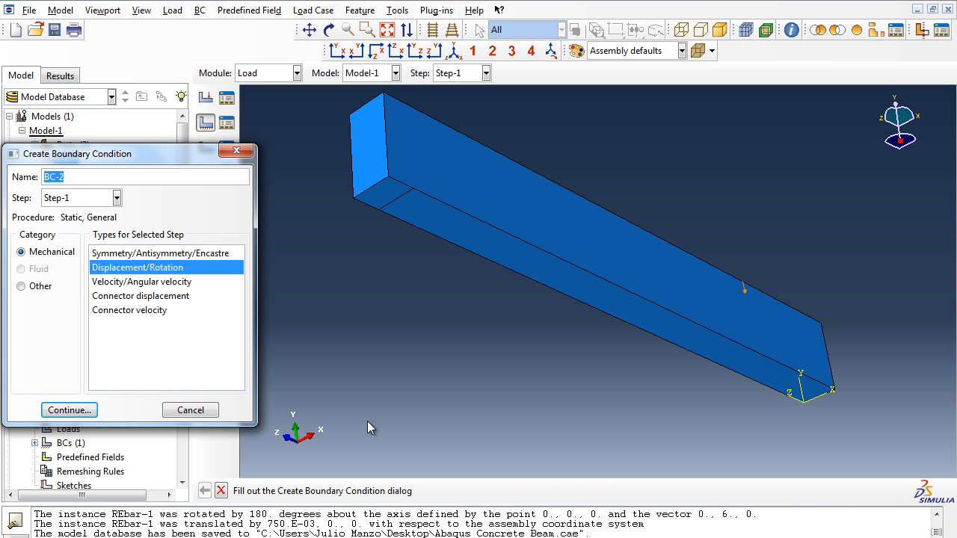
pyautogui.click(68, 177)
pyautogui.moveTo(68, 176); pyautogui.dragTo(35, 178)
pyautogui.write('Suppor')
pyautogui.write('t')
pyautogui.click(69, 411)
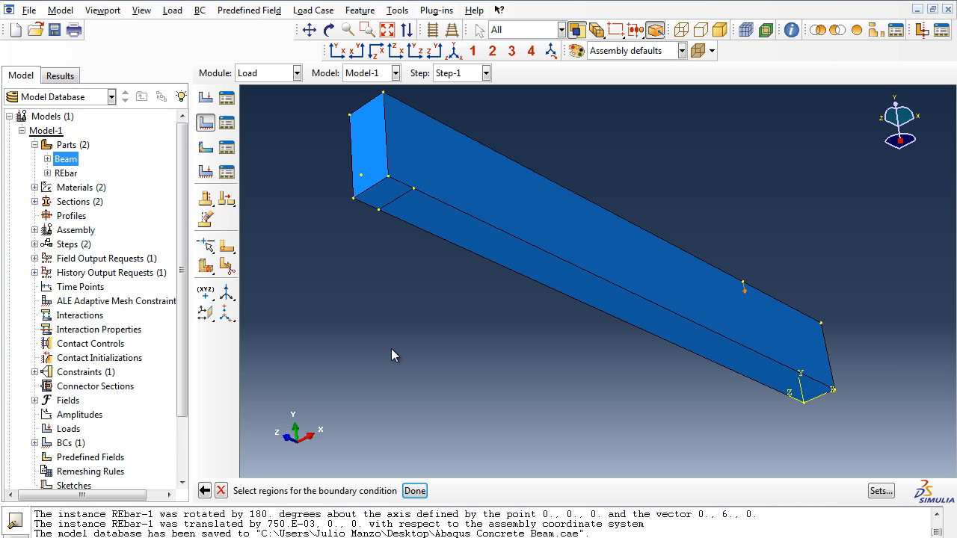
# Step: Apply the Support condition to the bottom face's partition line with U2 set to 0
pyautogui.click(398, 202)
pyautogui.click(415, 491)
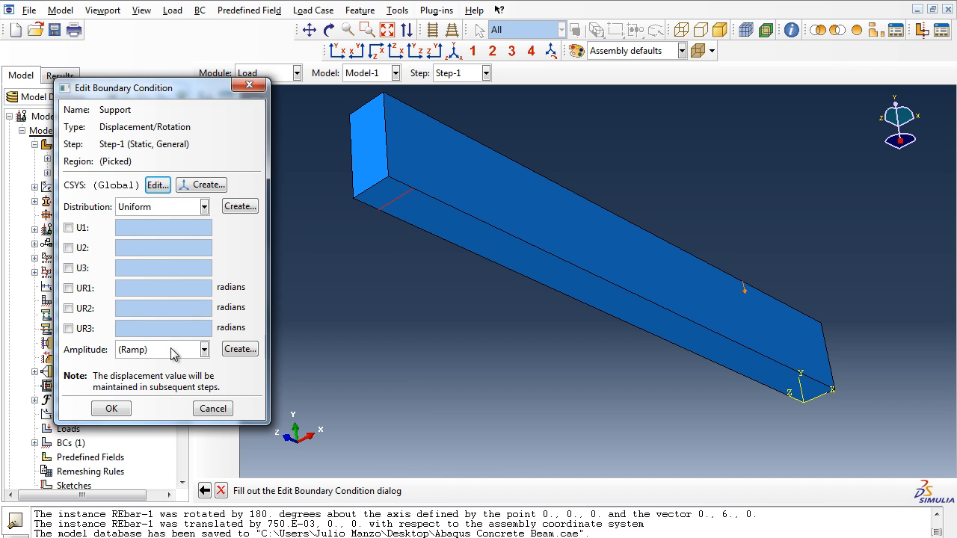
pyautogui.click(68, 248)
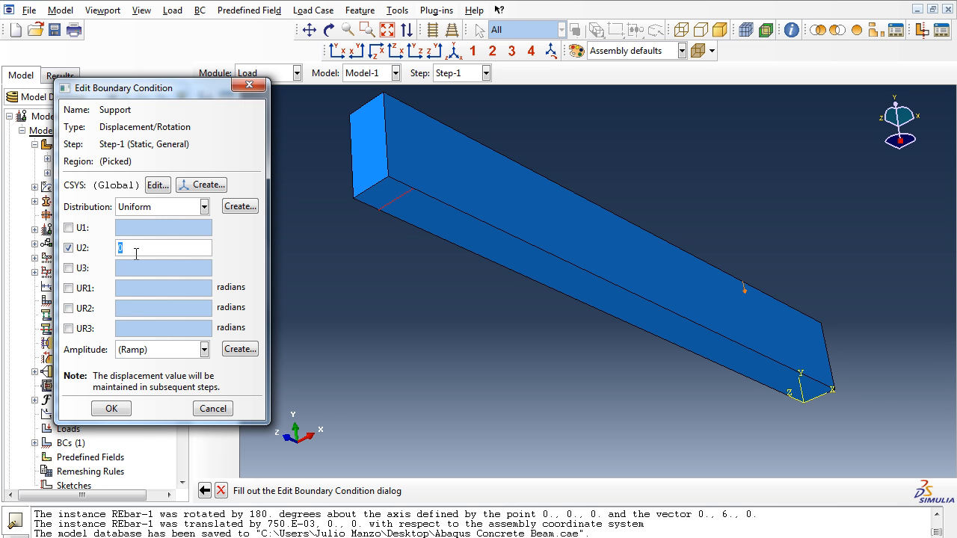
pyautogui.click(111, 410)
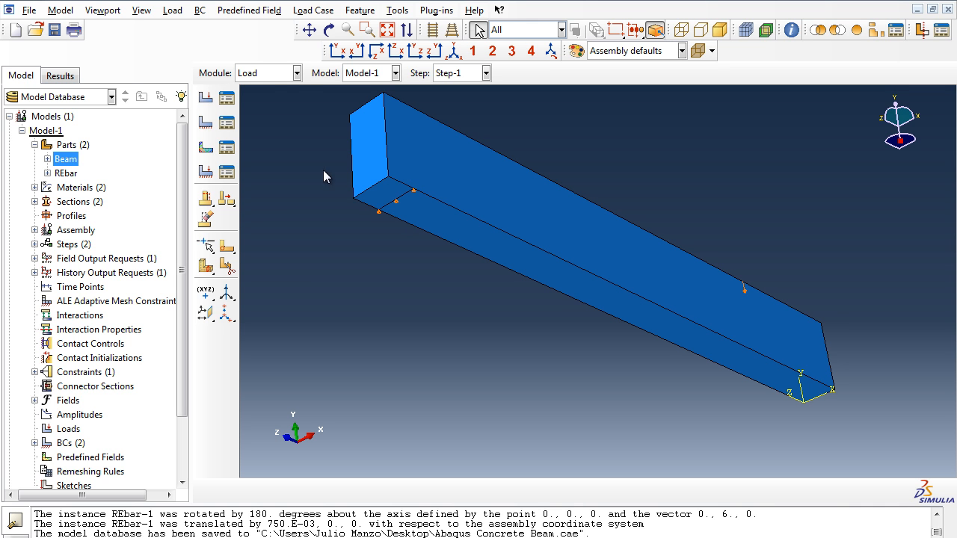
# Step: In the Mesh module, seed the Beam part with an approximate global size of 0.25
pyautogui.click(284, 74)
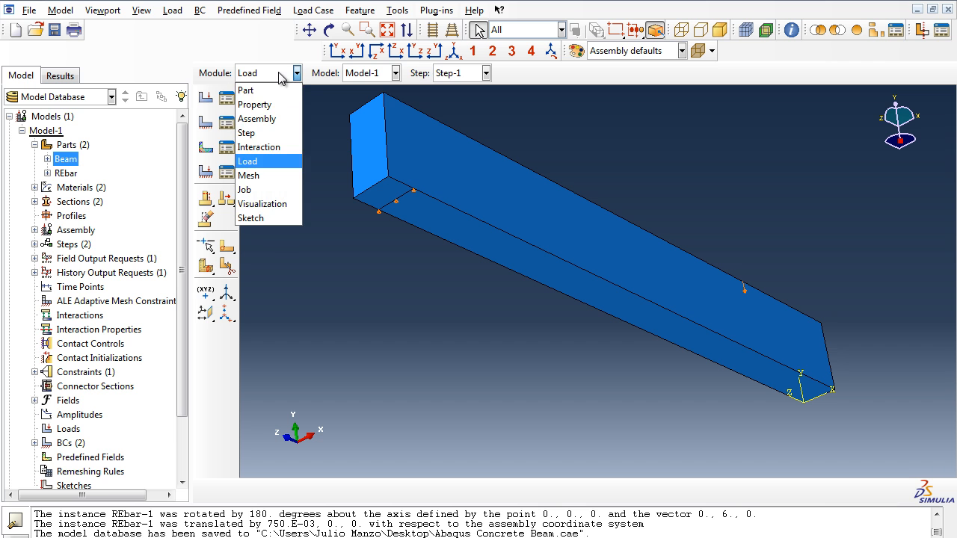
pyautogui.click(269, 173)
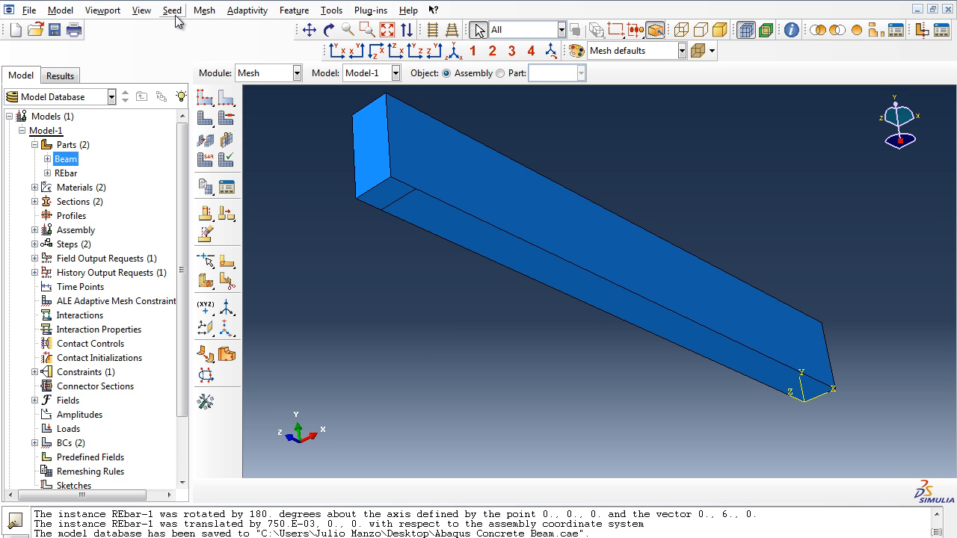
pyautogui.click(67, 164)
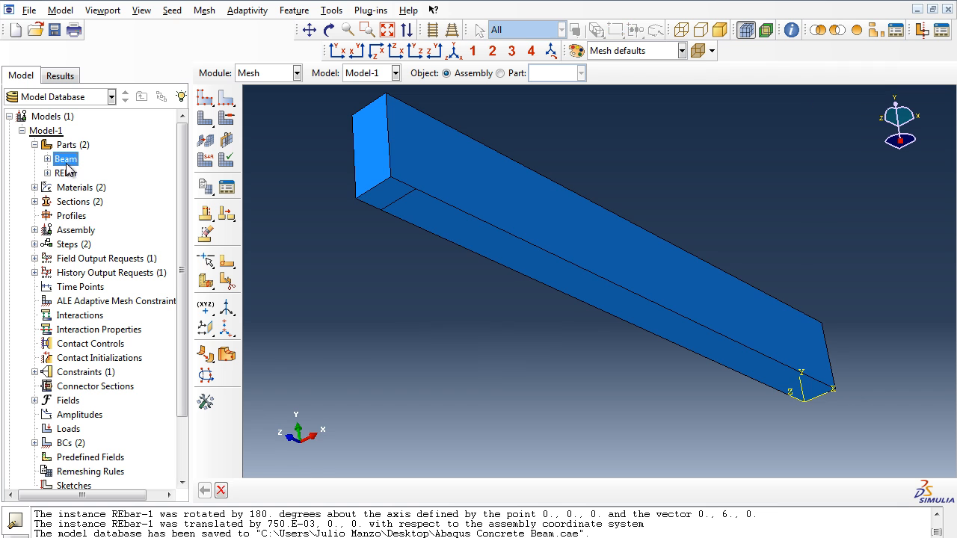
pyautogui.click(172, 11)
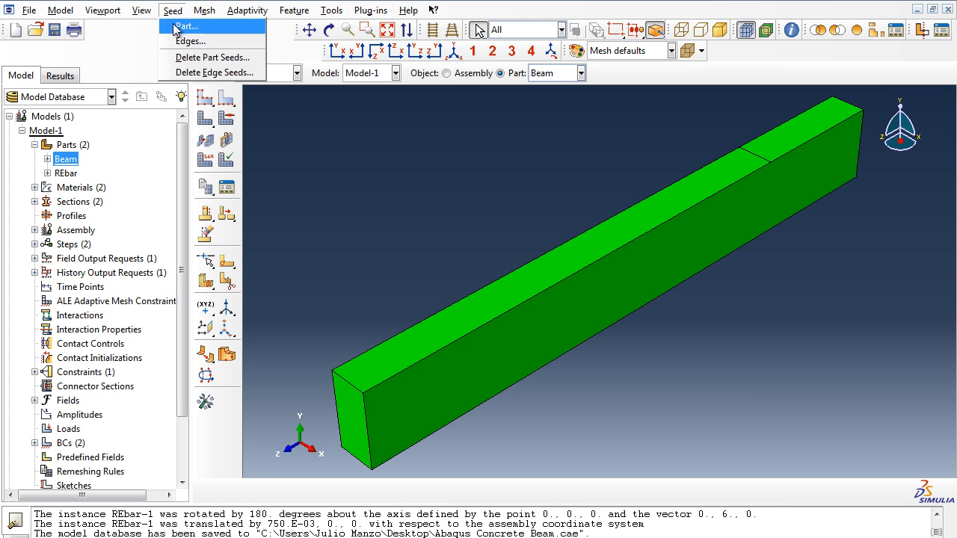
pyautogui.click(177, 27)
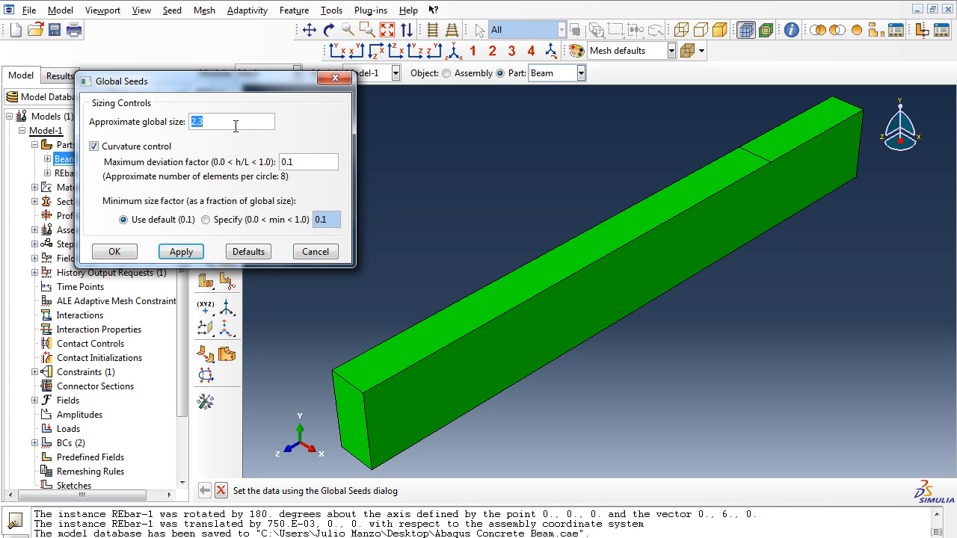
pyautogui.write('0.25')
pyautogui.click(180, 253)
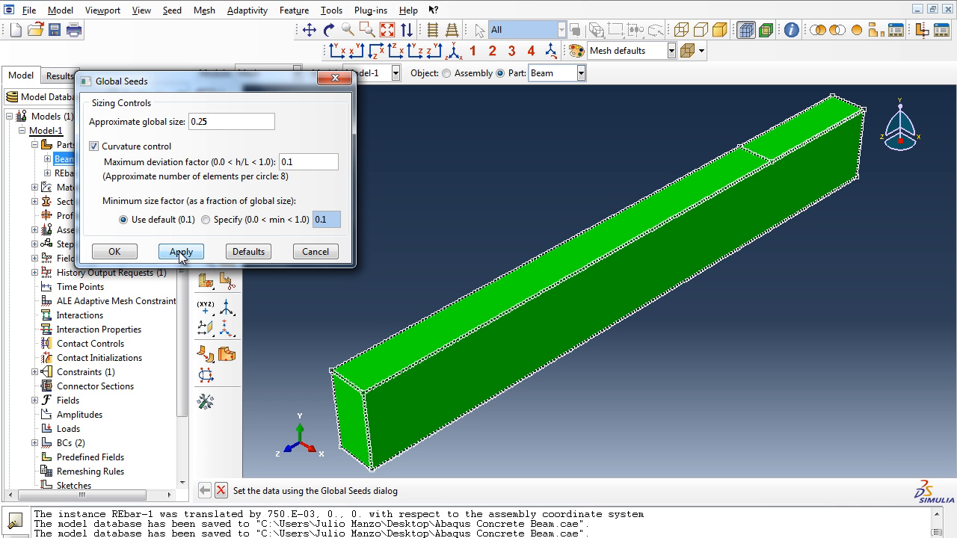
pyautogui.click(120, 252)
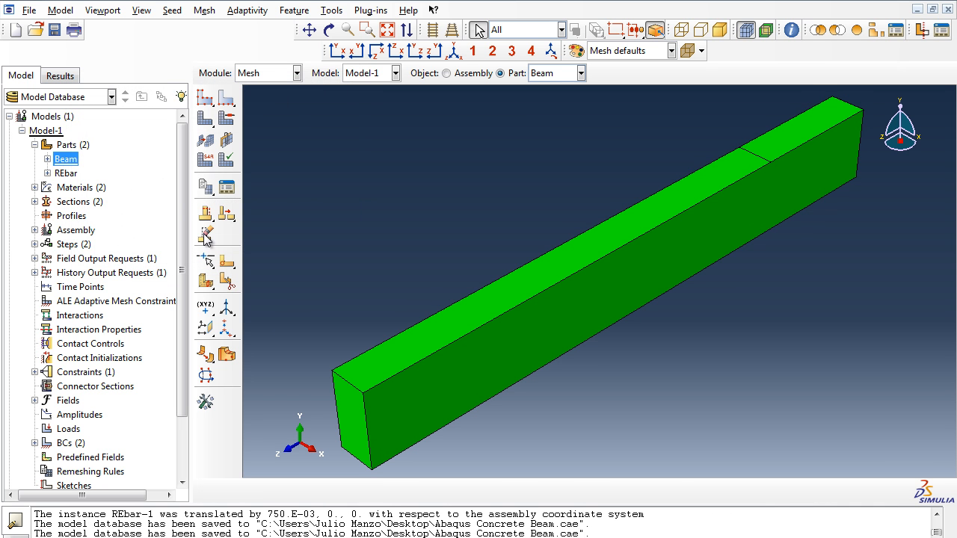
# Step: Seed the REbar part with an approximate global size of 0.25
pyautogui.click(65, 174)
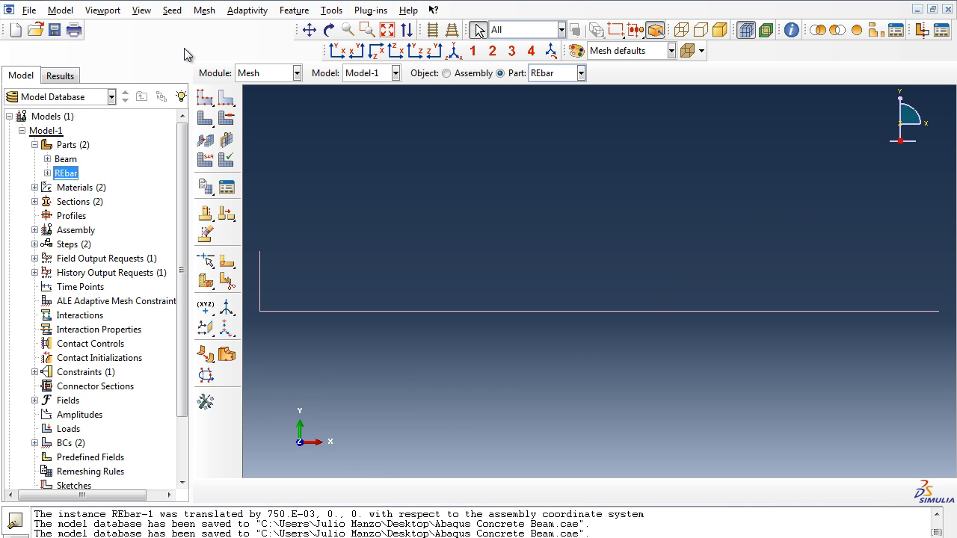
pyautogui.click(172, 13)
pyautogui.click(174, 27)
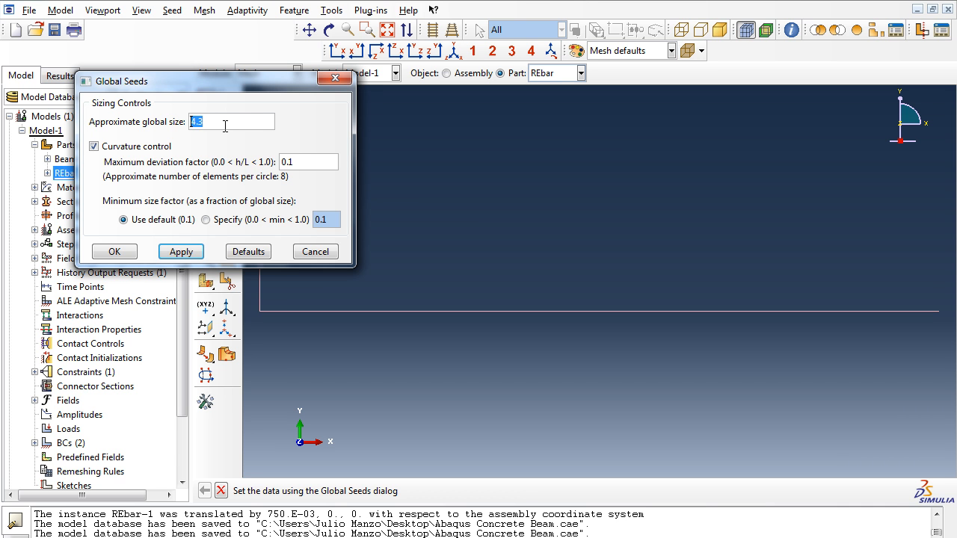
pyautogui.write('0.25')
pyautogui.click(185, 254)
pyautogui.click(124, 254)
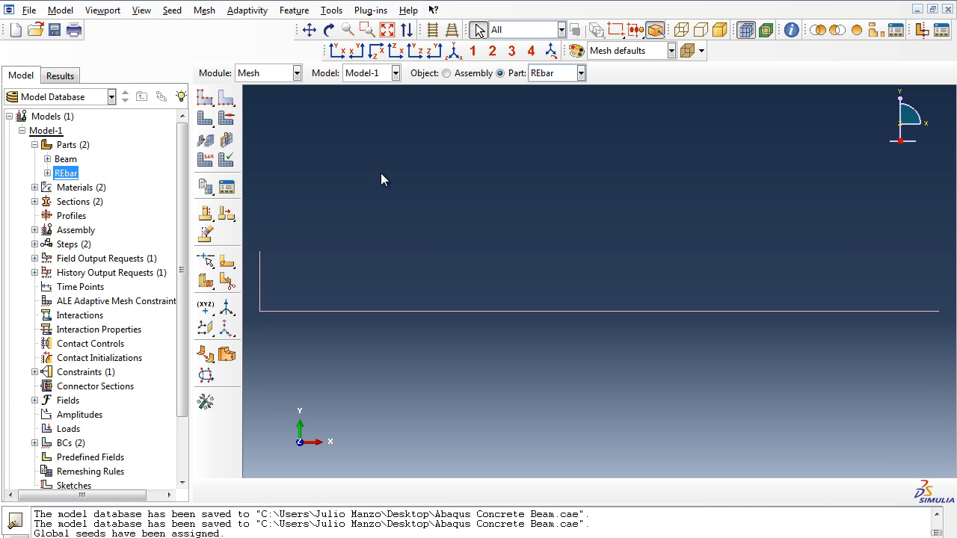
# Step: Try to assign mesh controls to the whole REbar wire
pyautogui.click(204, 10)
pyautogui.click(211, 26)
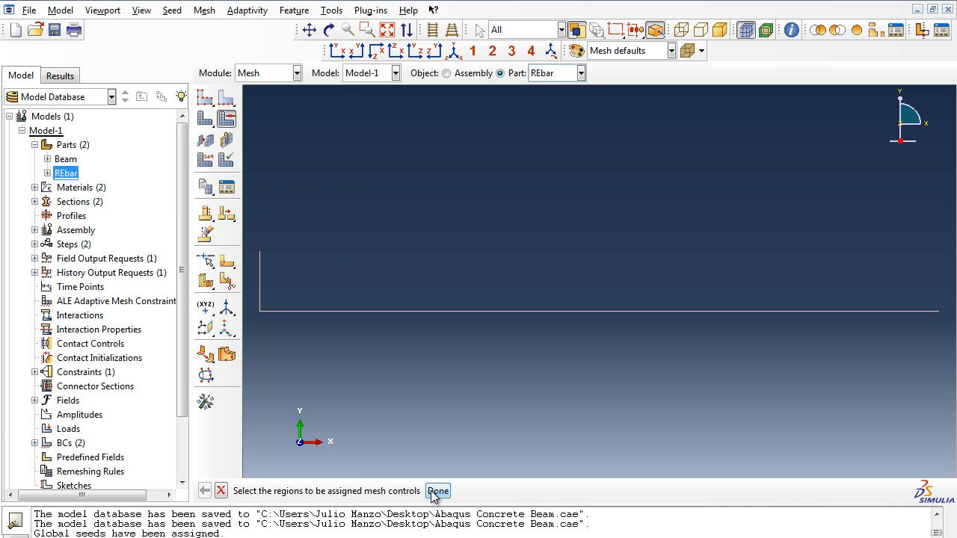
pyautogui.moveTo(253, 229); pyautogui.dragTo(956, 340)
pyautogui.click(433, 489)
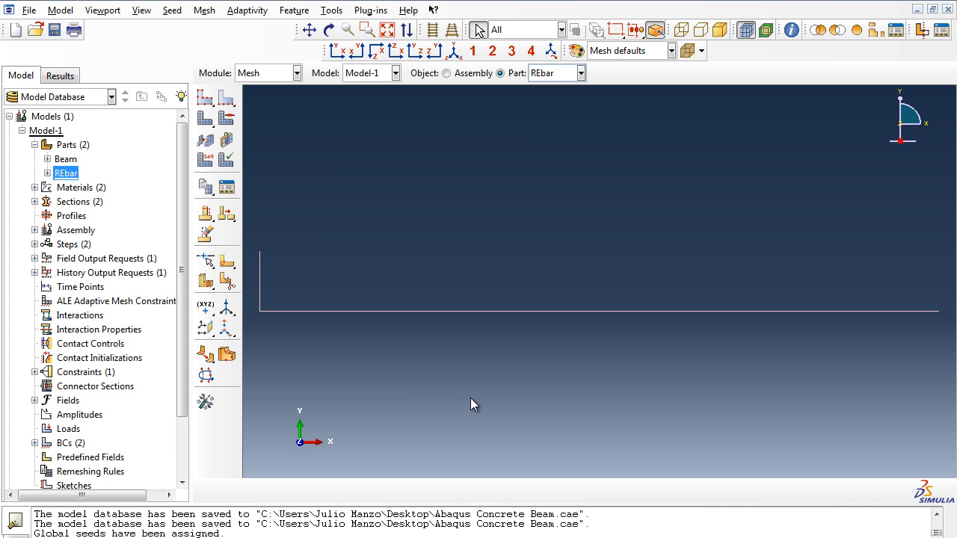
pyautogui.click(204, 9)
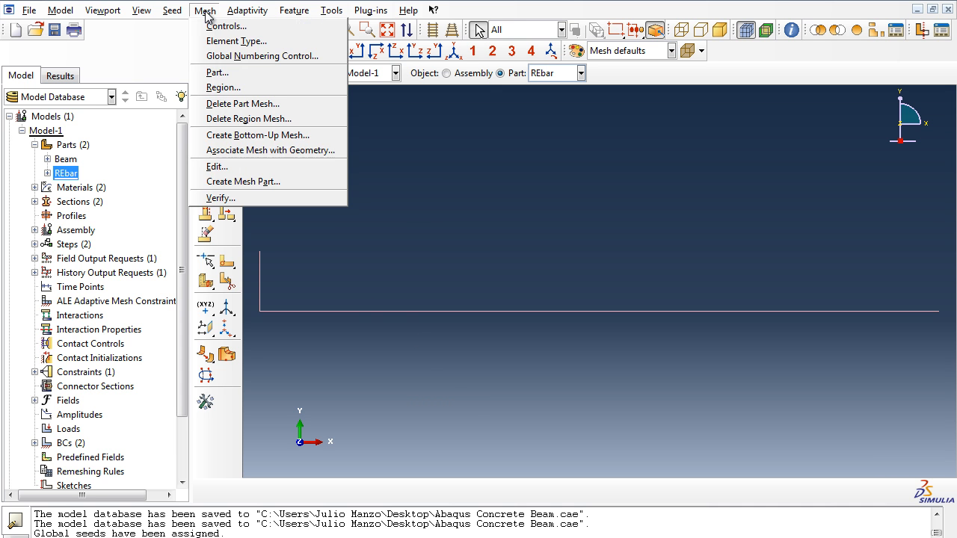
pyautogui.click(209, 25)
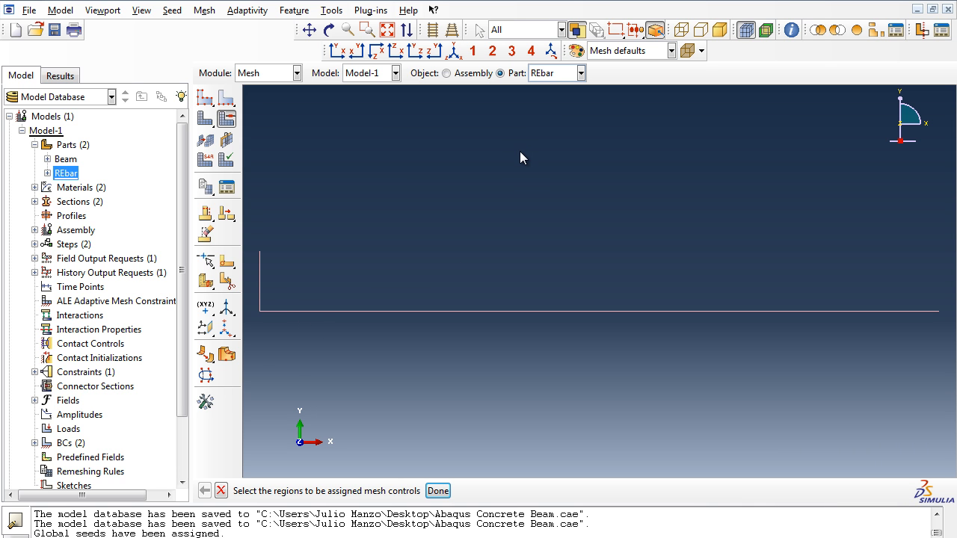
# Step: Display the Beam part for meshing and check its element type settings
pyautogui.click(67, 161)
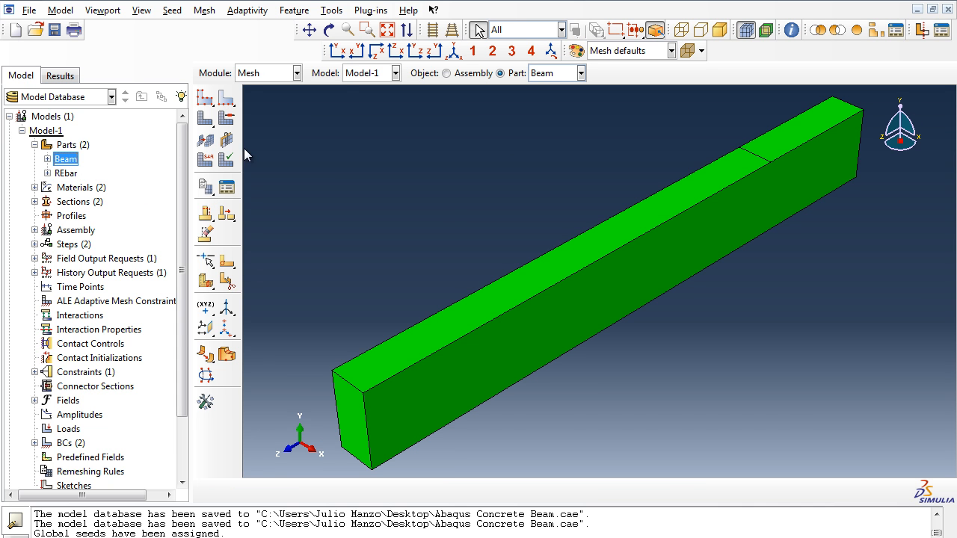
pyautogui.click(203, 11)
pyautogui.click(211, 41)
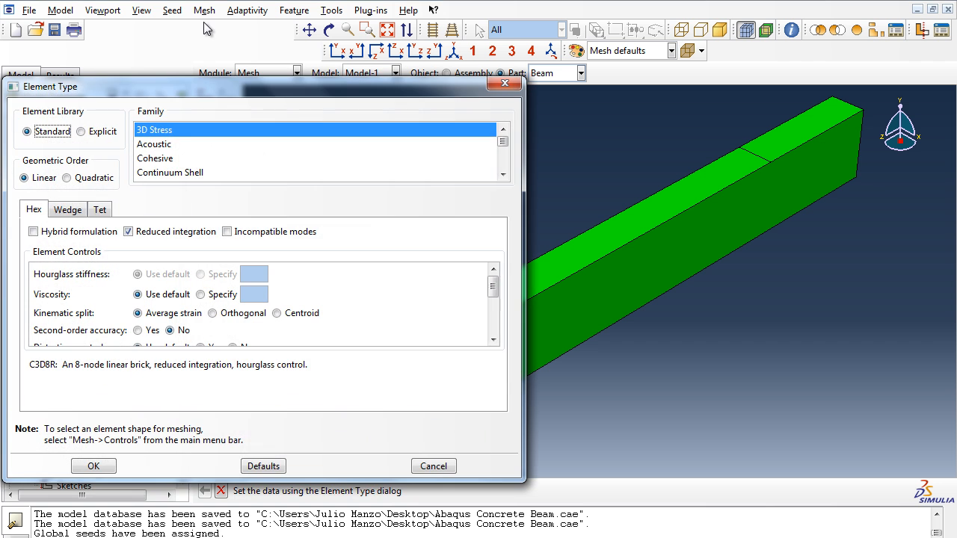
pyautogui.click(504, 83)
# Step: Accept the Beam part's mesh controls with the Hex element shape and the Structured technique
pyautogui.click(205, 10)
pyautogui.click(216, 27)
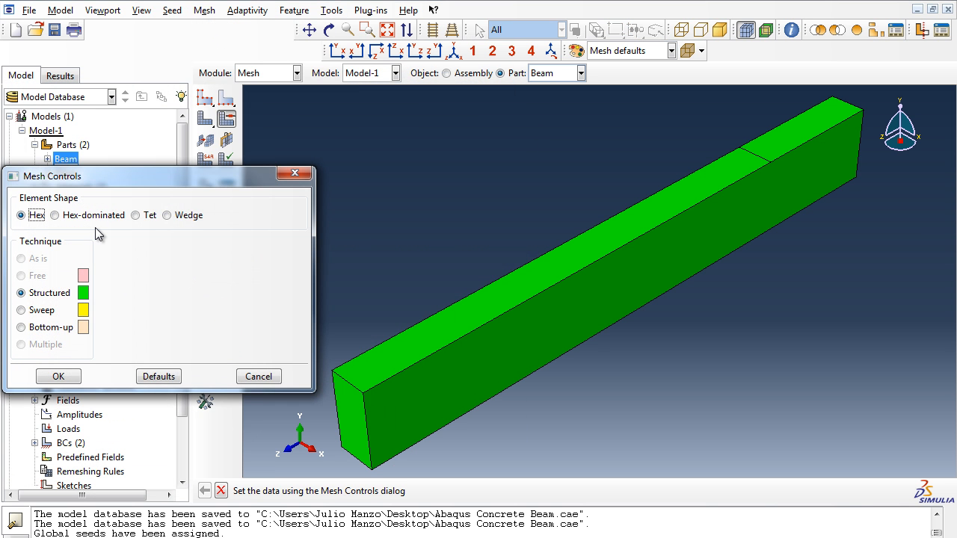
pyautogui.moveTo(99, 176); pyautogui.dragTo(171, 102)
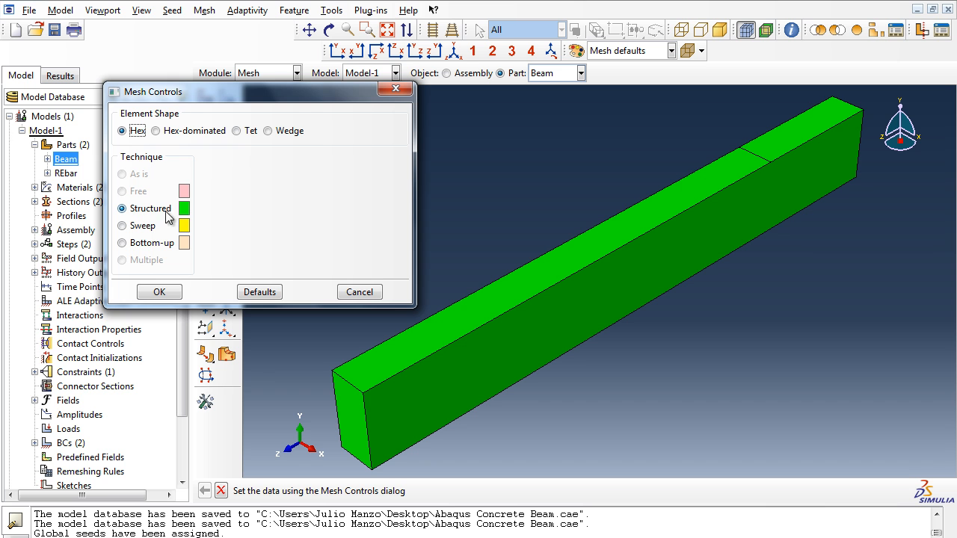
pyautogui.click(171, 297)
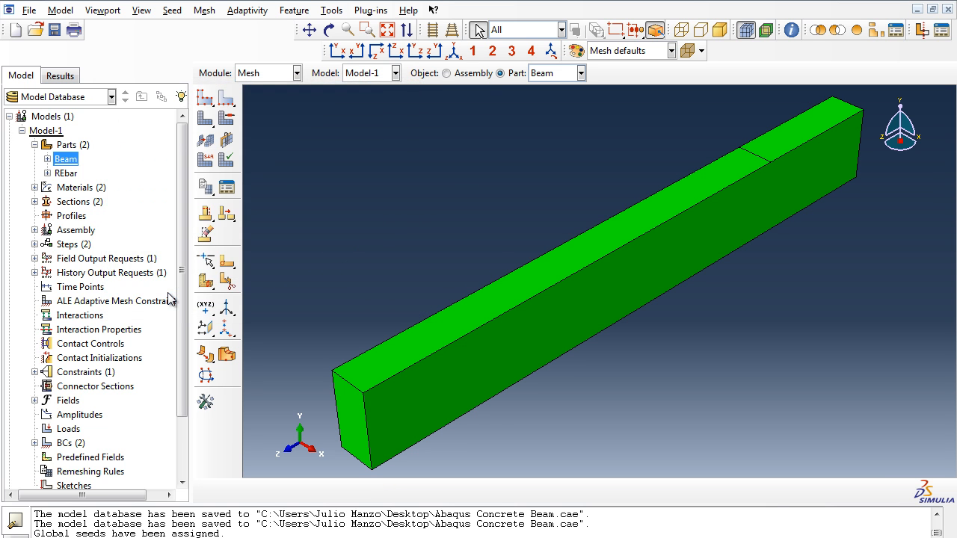
# Step: Assign the Truss family from the Standard library with Linear geometric order as the element type of the whole REbar wire
pyautogui.click(68, 175)
pyautogui.doubleClick(68, 177)
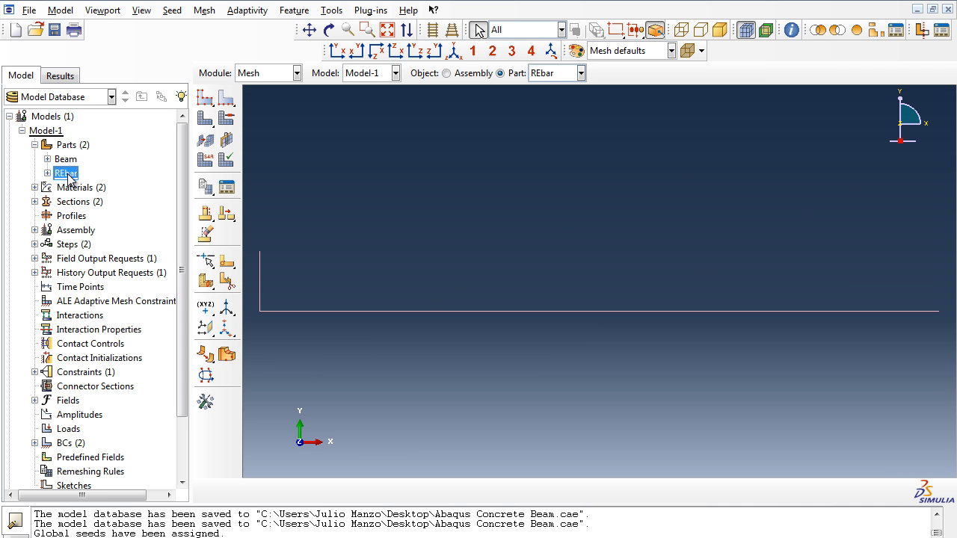
pyautogui.click(204, 11)
pyautogui.click(221, 42)
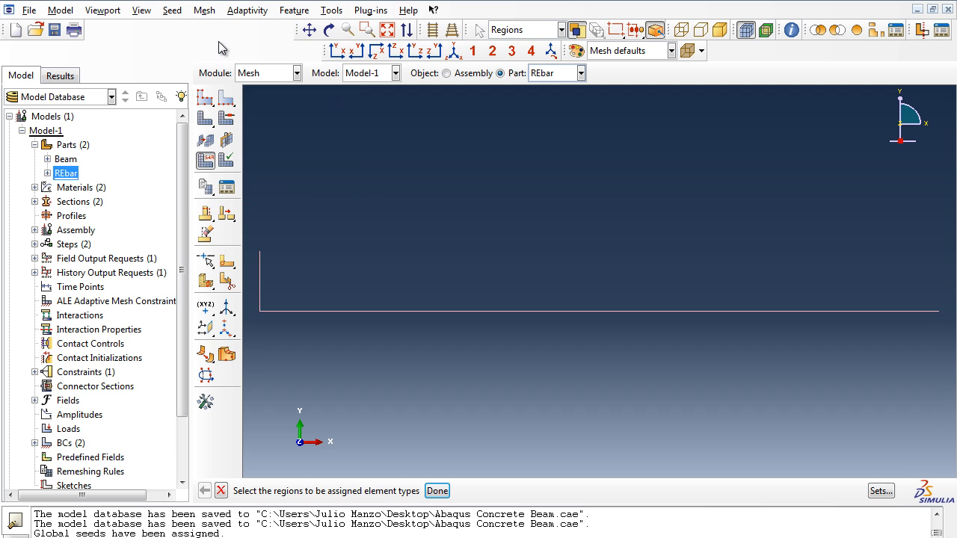
pyautogui.moveTo(255, 240); pyautogui.dragTo(948, 343)
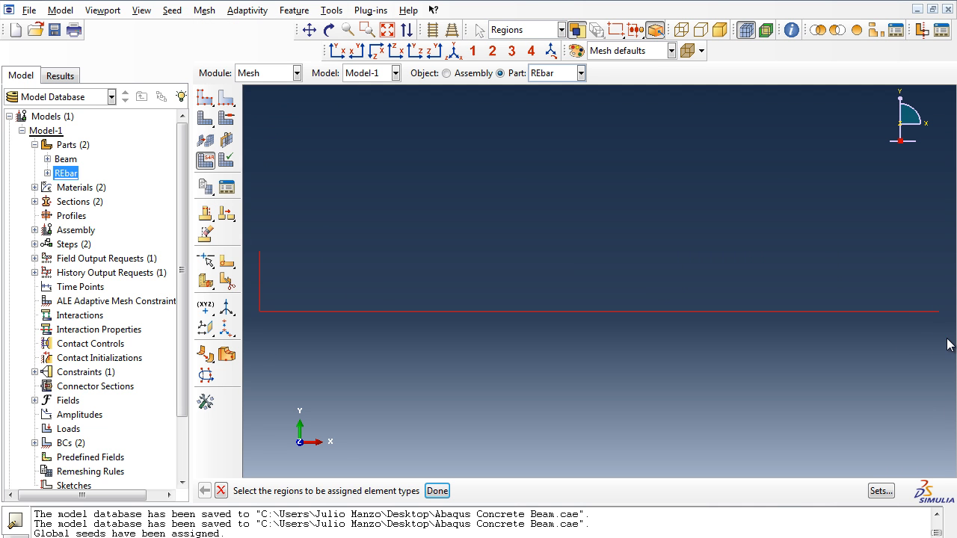
pyautogui.click(438, 491)
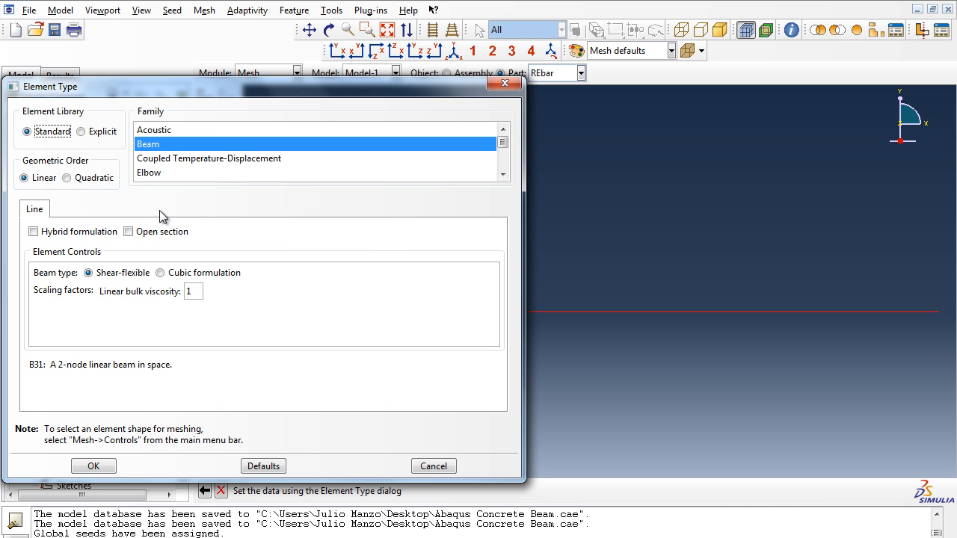
pyautogui.click(502, 174)
pyautogui.click(503, 174)
pyautogui.click(502, 174)
pyautogui.click(503, 173)
pyautogui.click(503, 173)
pyautogui.click(502, 173)
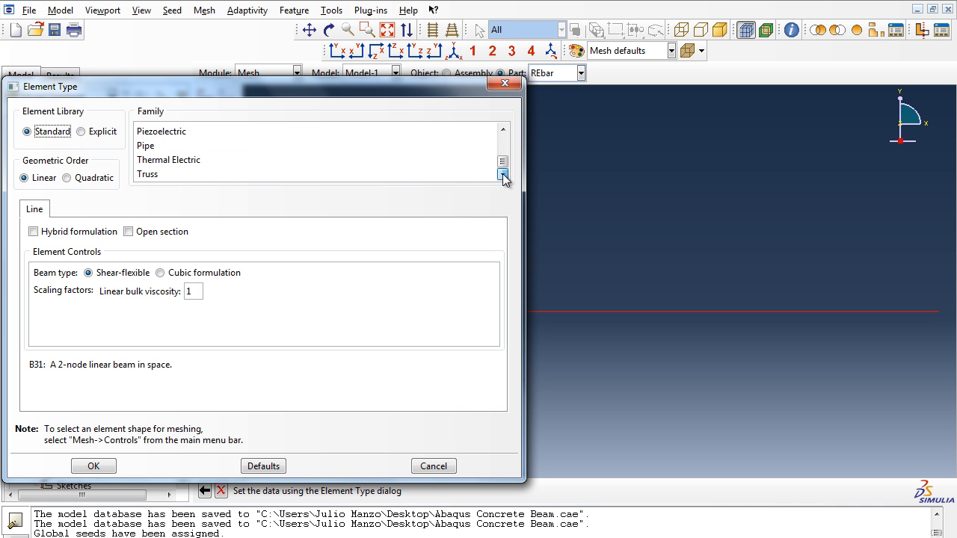
pyautogui.click(156, 177)
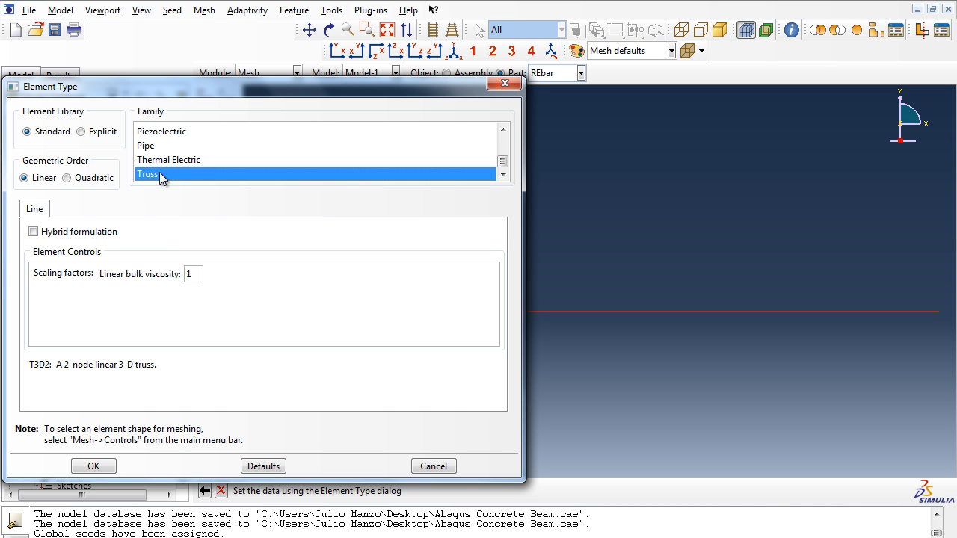
pyautogui.click(98, 467)
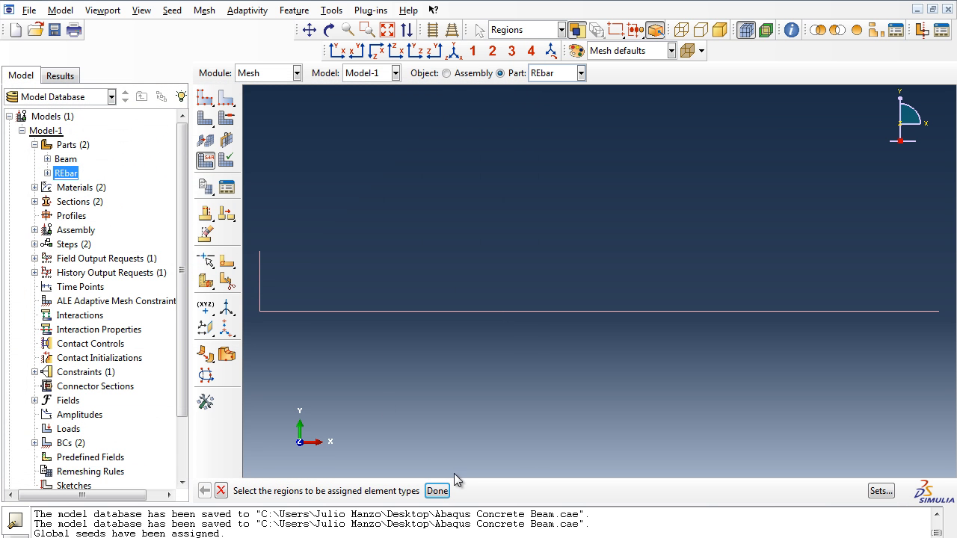
pyautogui.click(437, 491)
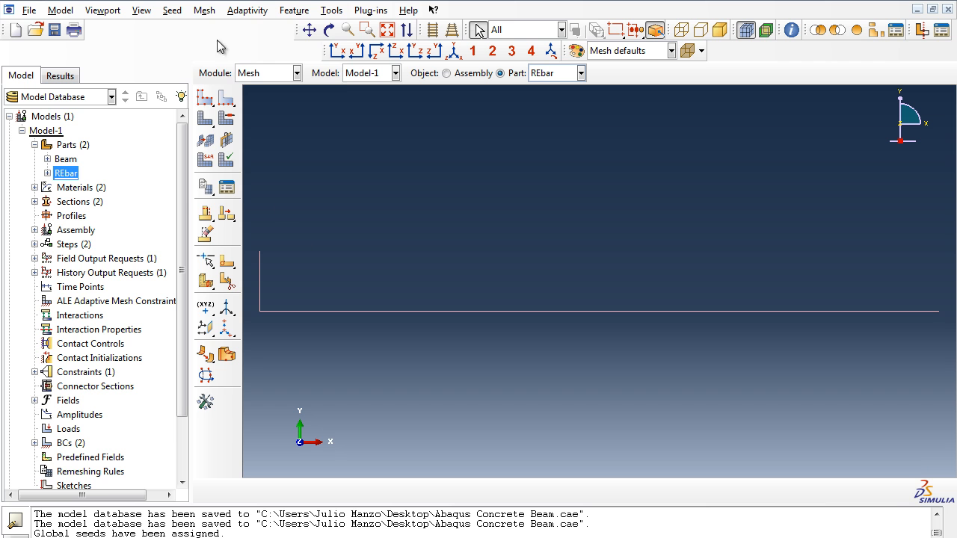
# Step: Try to assign mesh controls to the REbar wire again
pyautogui.click(206, 11)
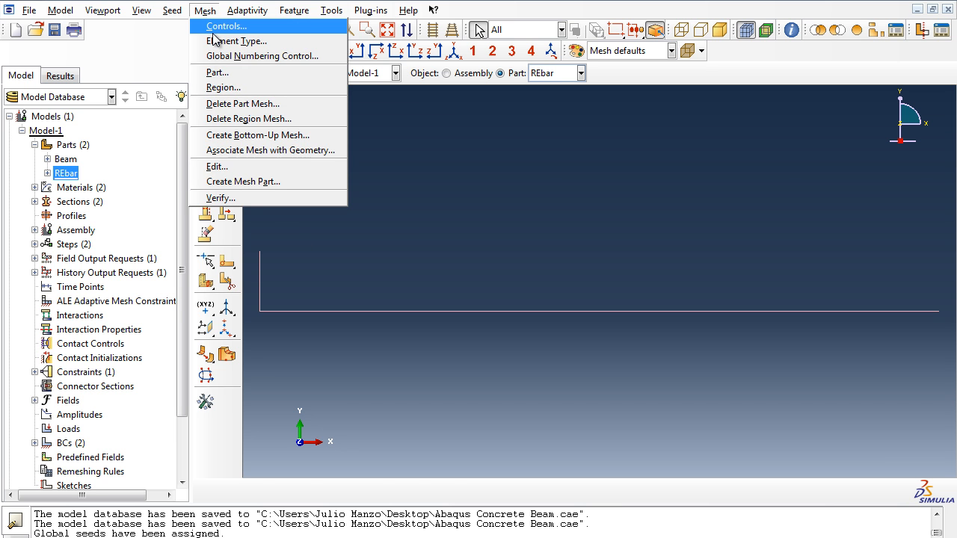
pyautogui.click(225, 26)
pyautogui.moveTo(254, 247); pyautogui.dragTo(945, 355)
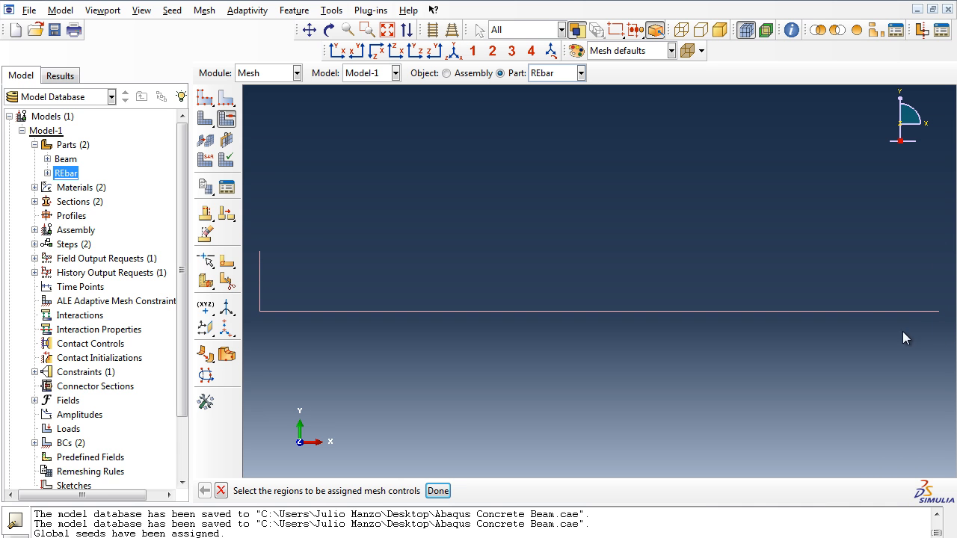
pyautogui.click(438, 491)
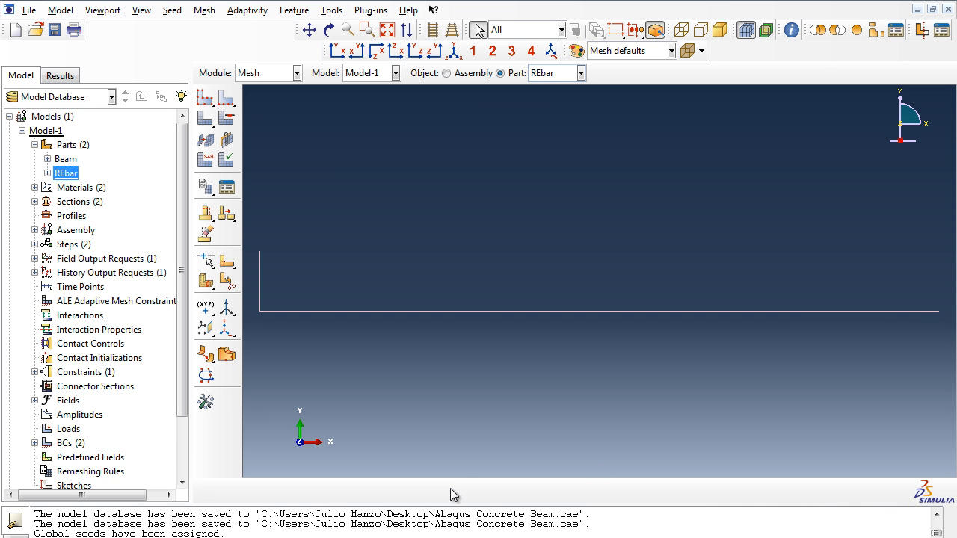
# Step: Generate the mesh on the REbar part
pyautogui.click(63, 160)
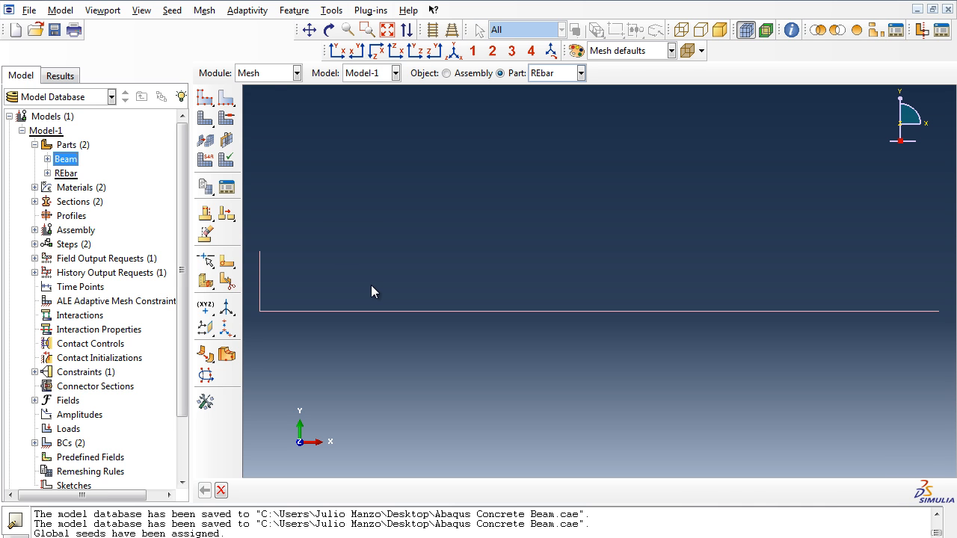
pyautogui.click(205, 10)
pyautogui.click(219, 72)
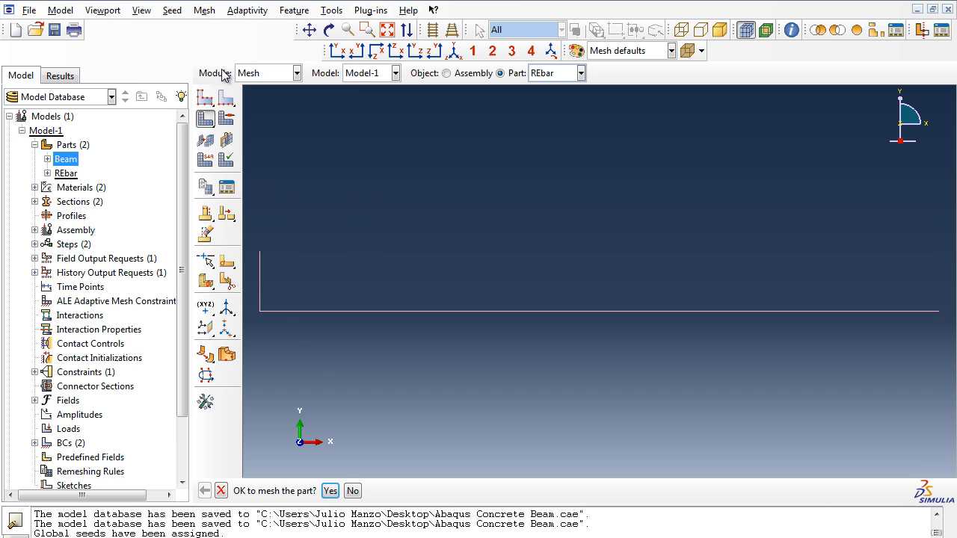
pyautogui.click(331, 491)
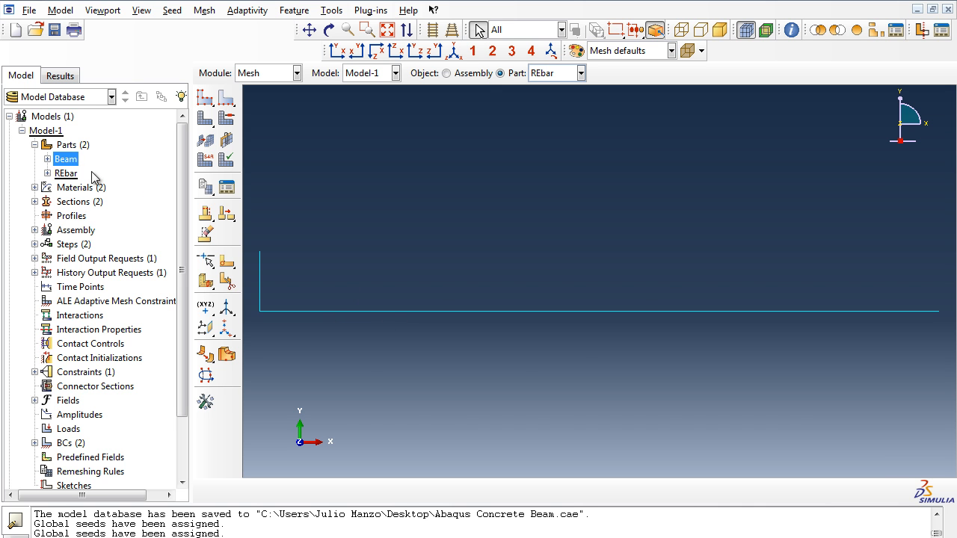
# Step: Display the Beam part and generate its mesh
pyautogui.doubleClick(66, 159)
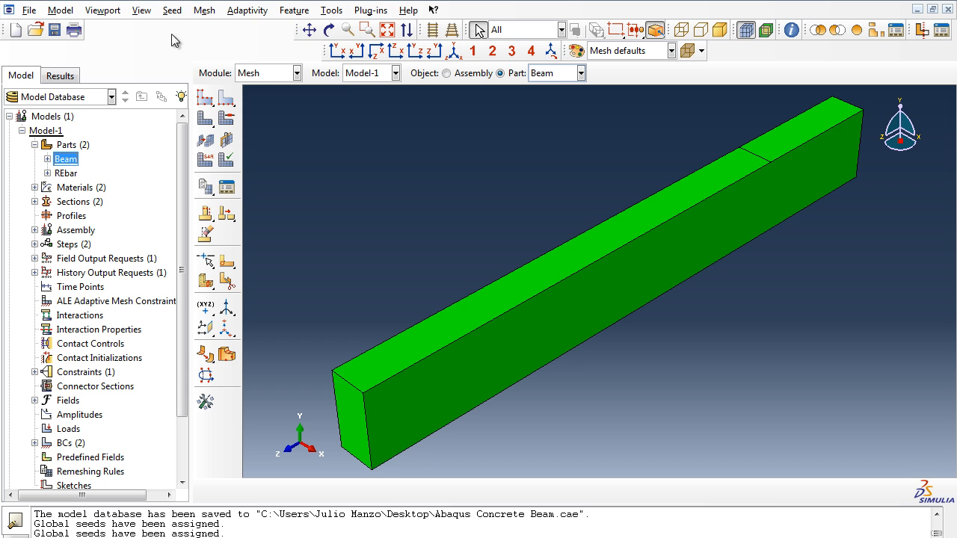
pyautogui.click(204, 9)
pyautogui.click(220, 71)
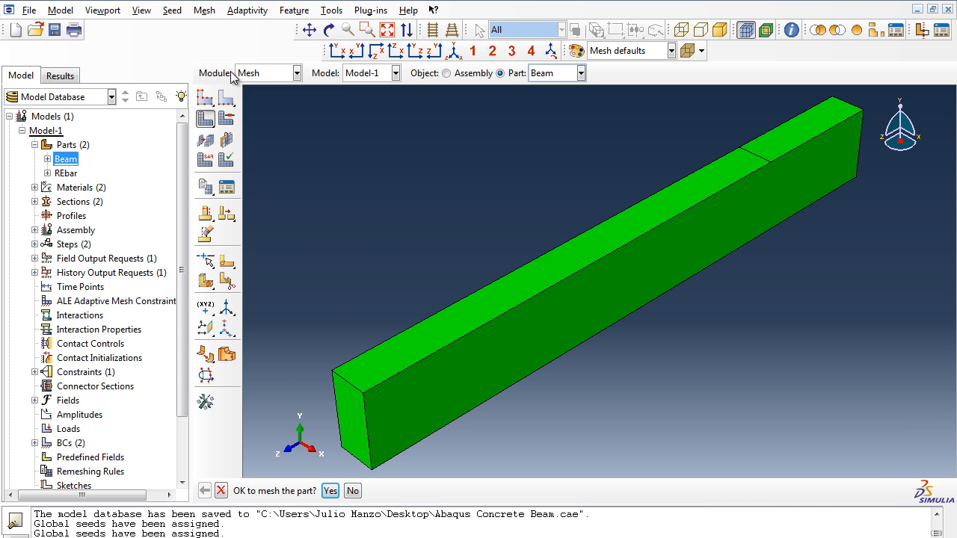
pyautogui.click(331, 491)
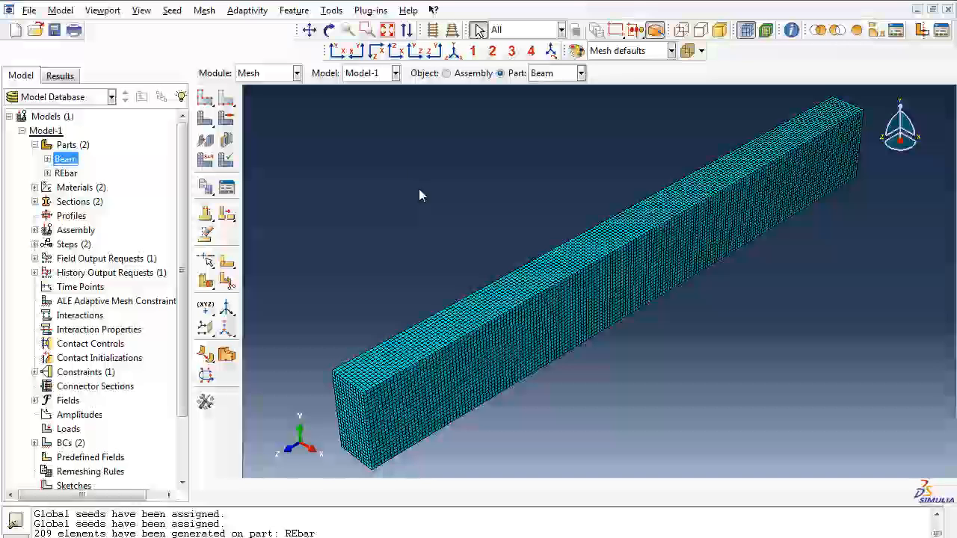
# Step: Review the model in the Property, Step, Assembly and Interaction modules
pyautogui.click(284, 73)
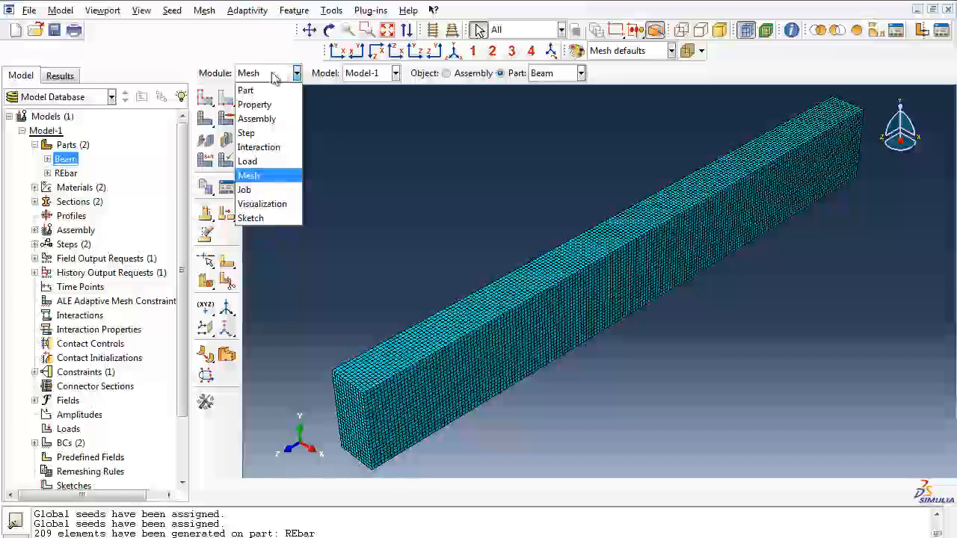
pyautogui.click(275, 112)
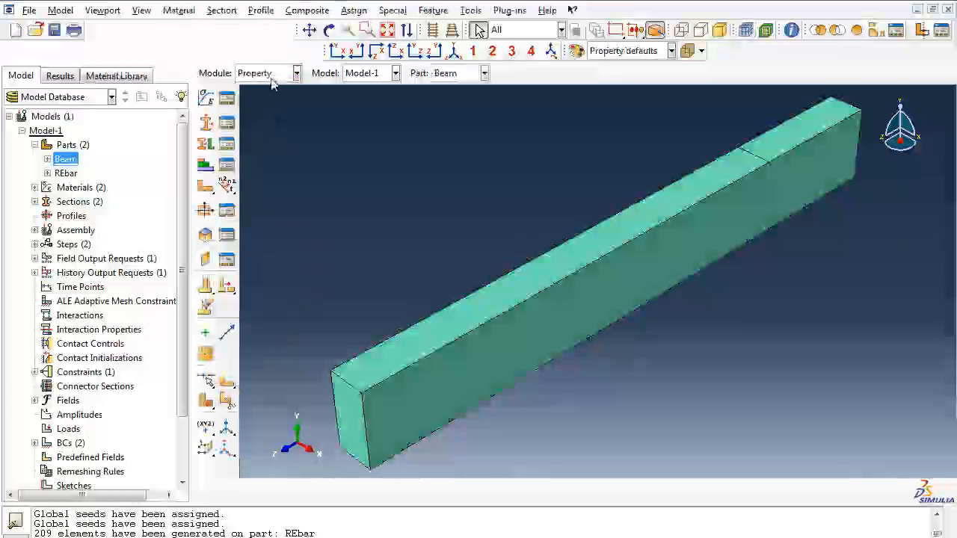
pyautogui.click(280, 76)
pyautogui.click(275, 132)
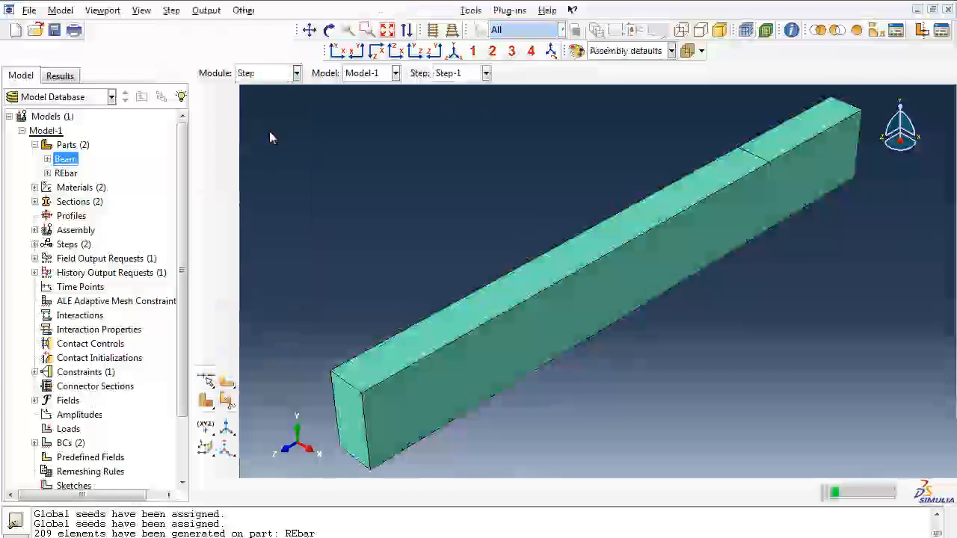
pyautogui.click(277, 75)
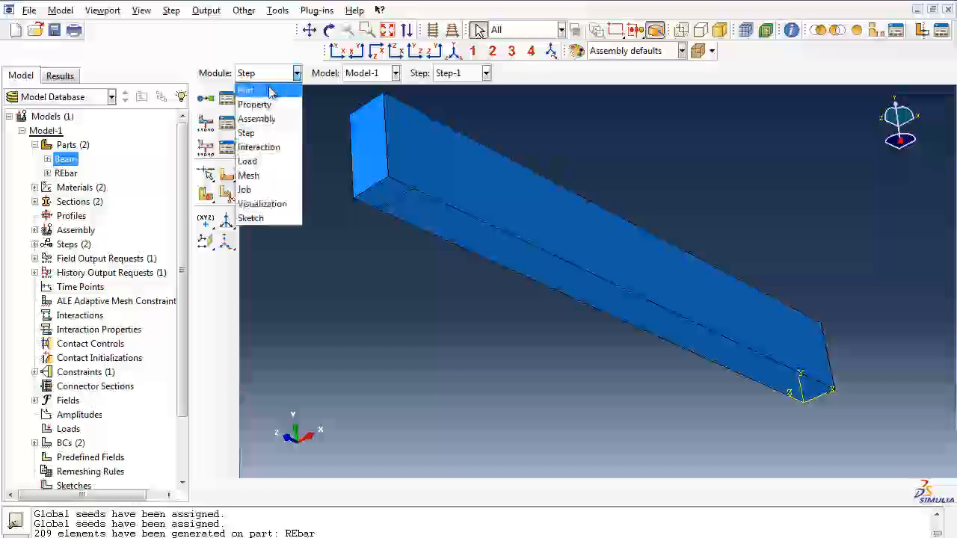
pyautogui.click(271, 117)
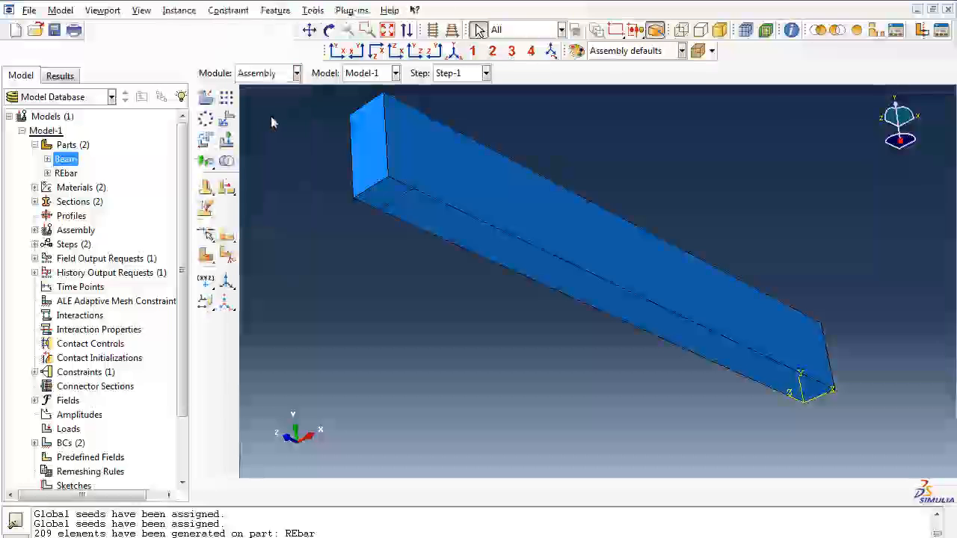
pyautogui.click(282, 73)
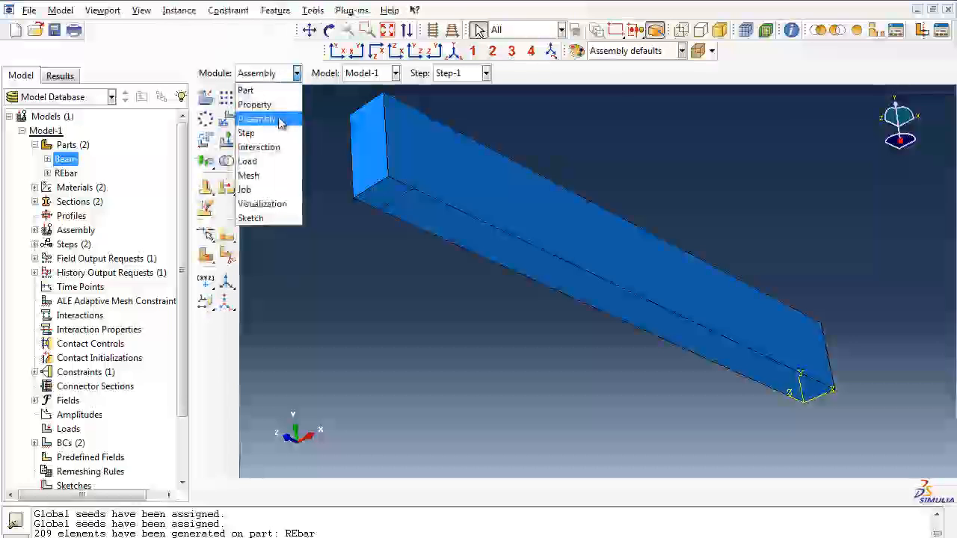
pyautogui.click(281, 148)
# Step: In the Load module, start a Symmetry/Antisymmetry/Encastre boundary condition named ZSymmetry for Step-1
pyautogui.click(284, 75)
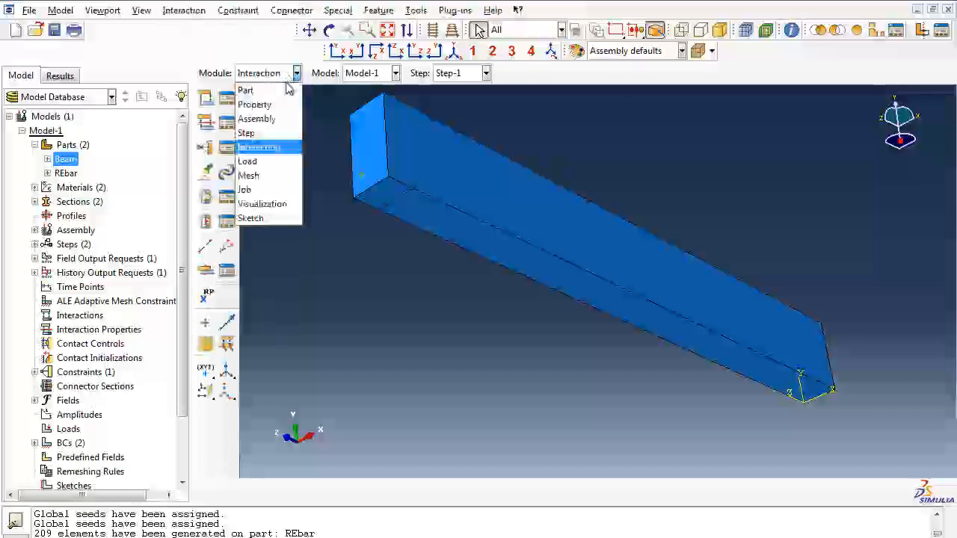
pyautogui.click(278, 161)
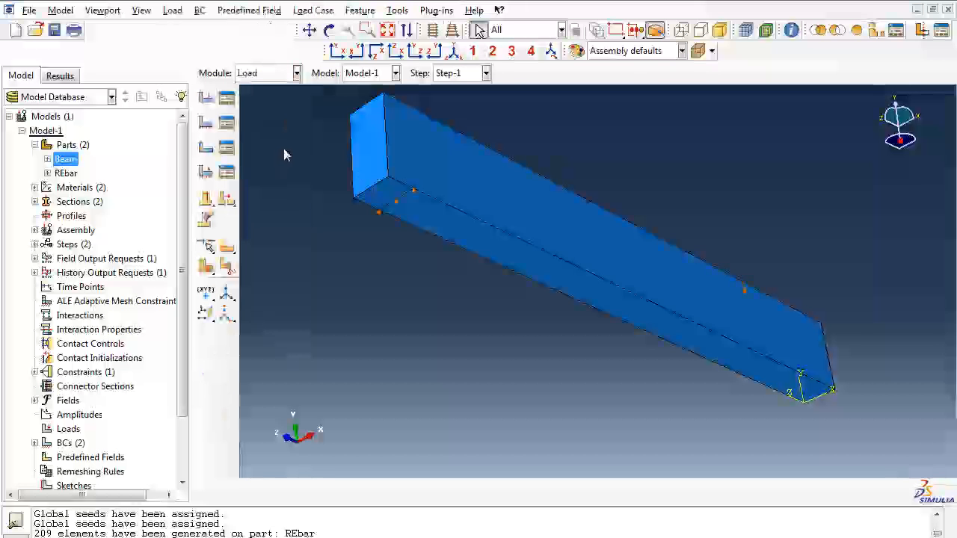
pyautogui.click(206, 125)
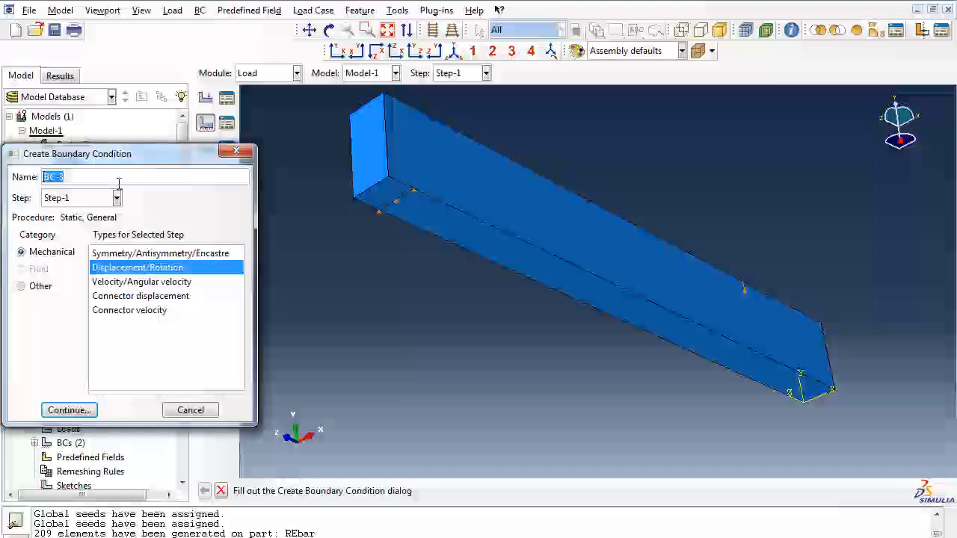
pyautogui.write('ZSymmetry')
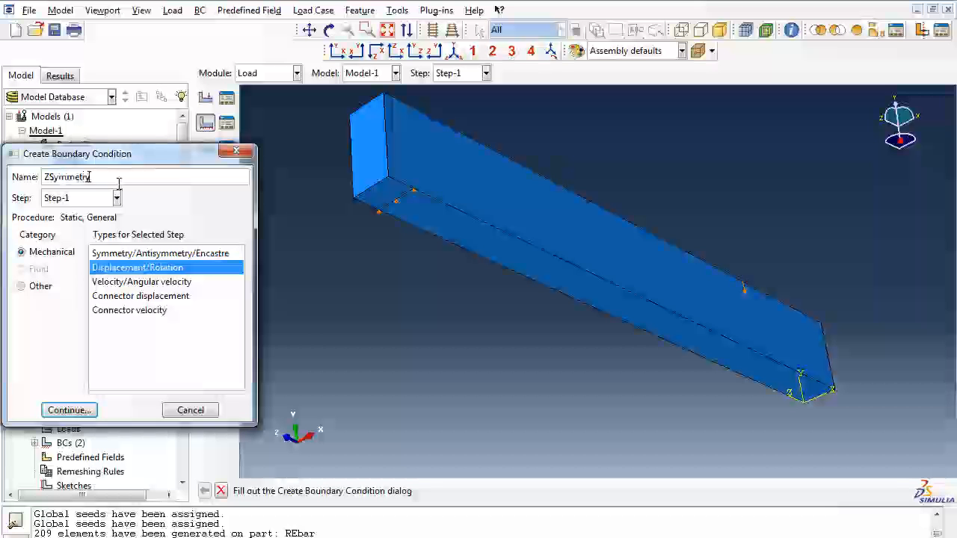
pyautogui.click(114, 255)
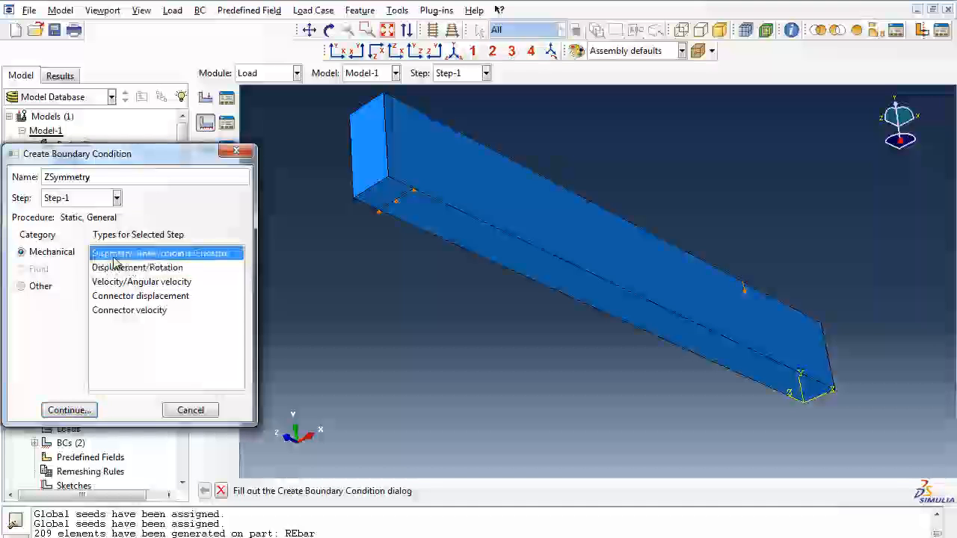
pyautogui.click(69, 411)
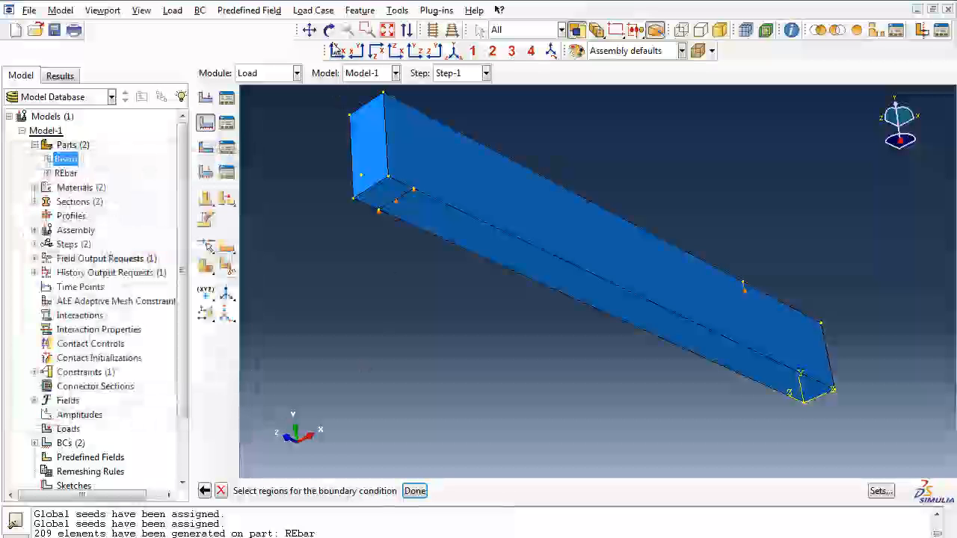
# Step: Apply the ZSYMM (U3 = UR1 = UR2 = 0) condition to the beam's end face at the coordinate origin
pyautogui.click(329, 30)
pyautogui.moveTo(746, 331); pyautogui.dragTo(449, 235)
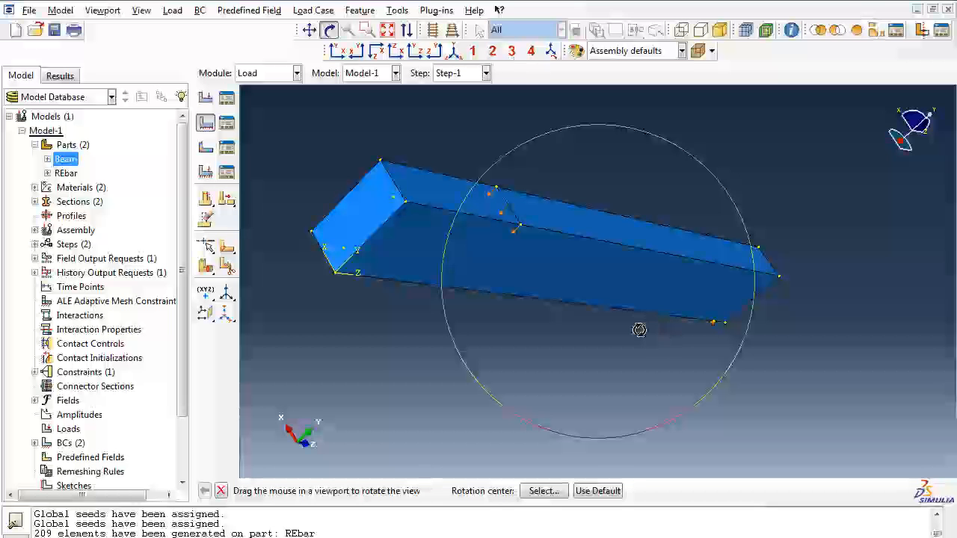
pyautogui.press('Escape')
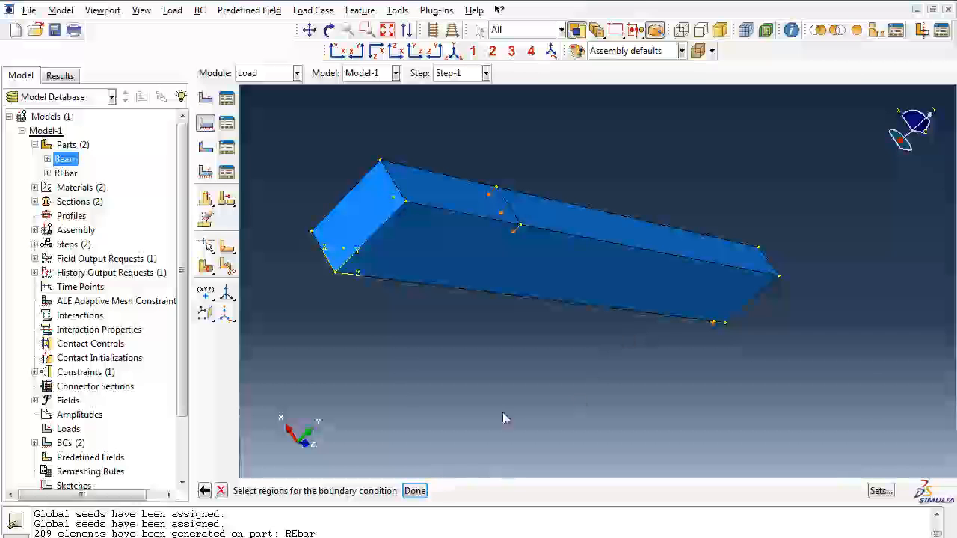
pyautogui.click(366, 221)
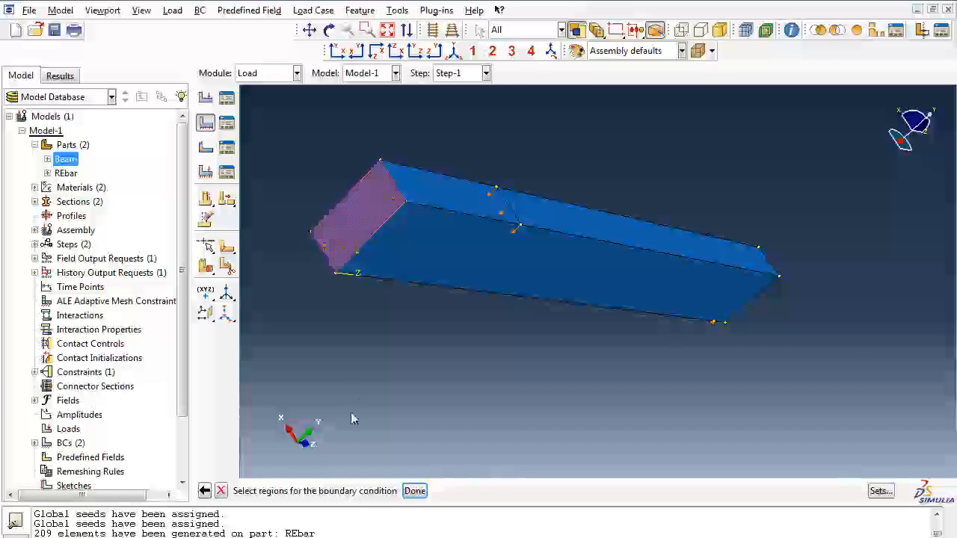
pyautogui.click(415, 492)
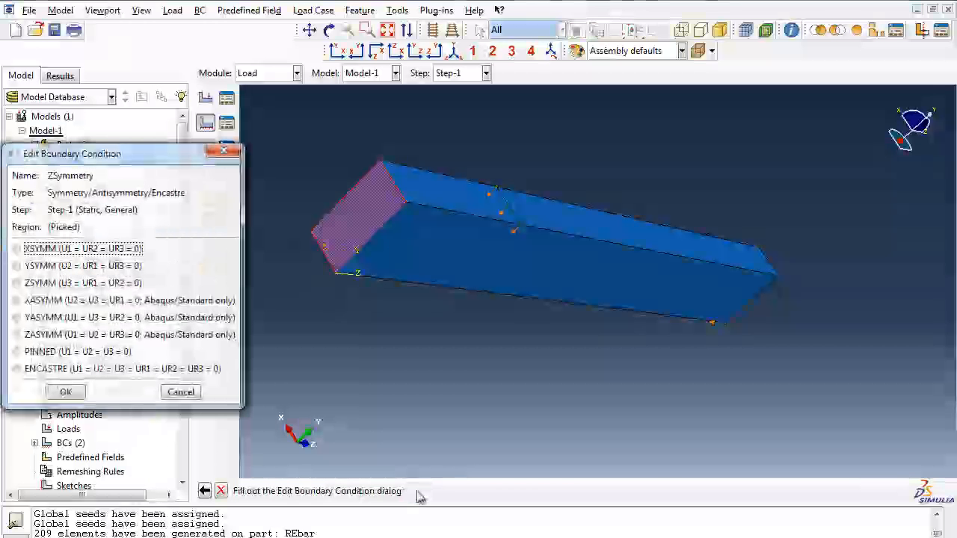
pyautogui.click(16, 284)
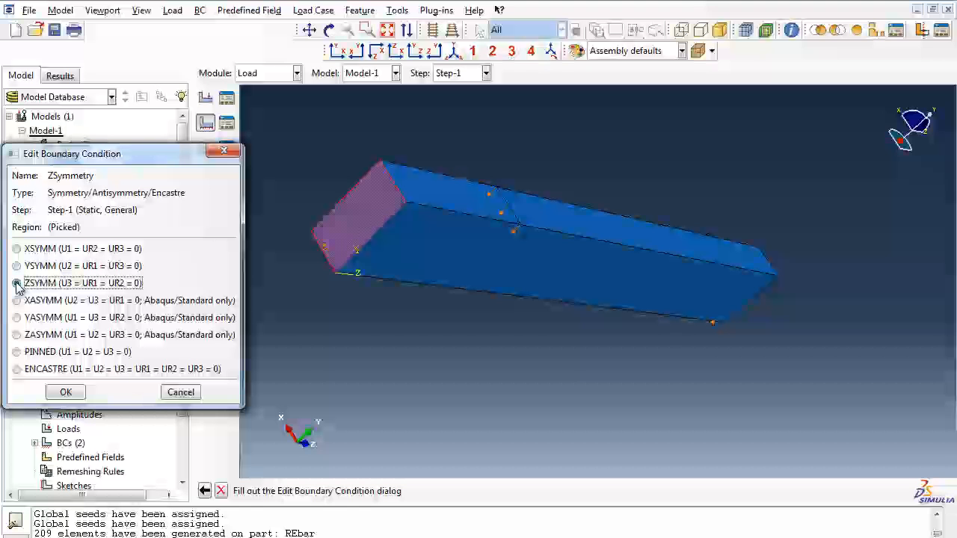
pyautogui.click(66, 393)
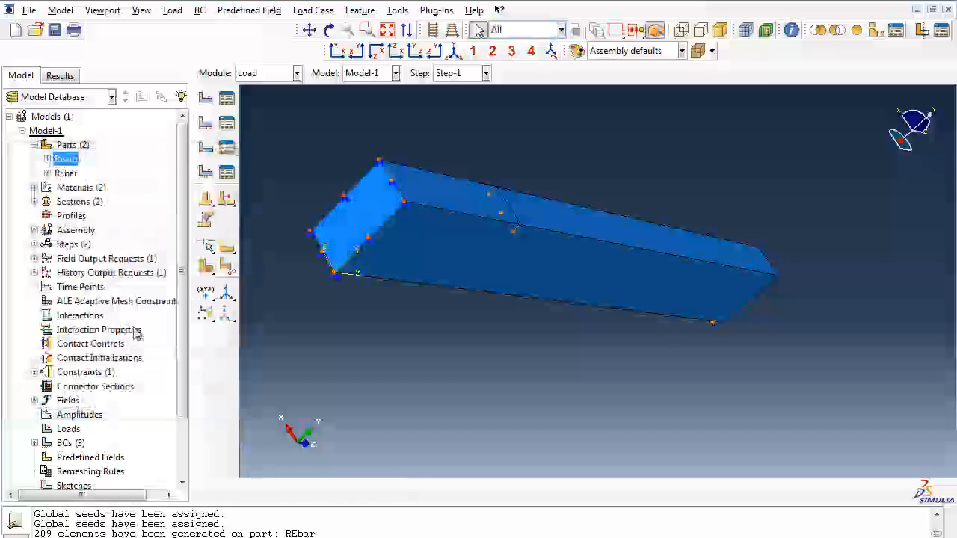
# Step: Start a Symmetry/Antisymmetry/Encastre boundary condition named XSymmetry for Step-1
pyautogui.click(206, 127)
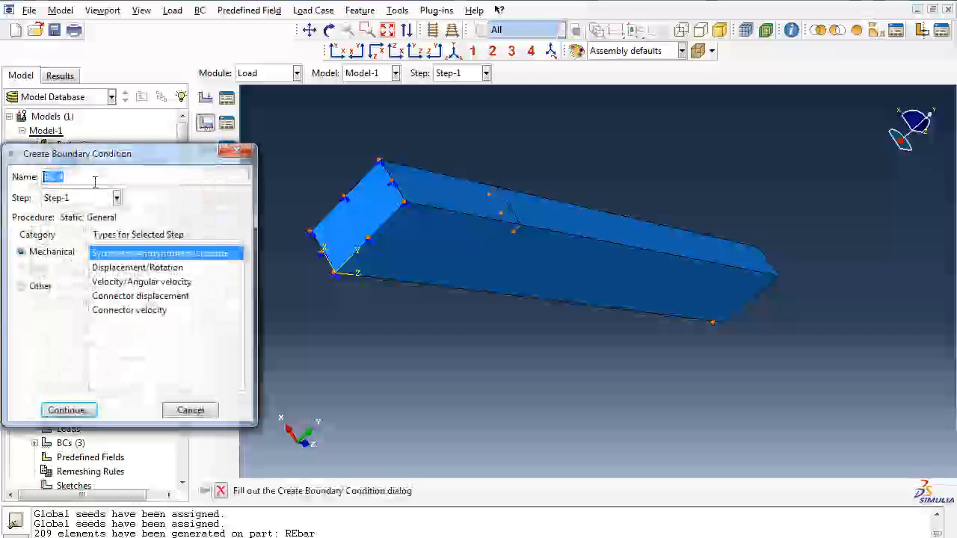
pyautogui.write('X')
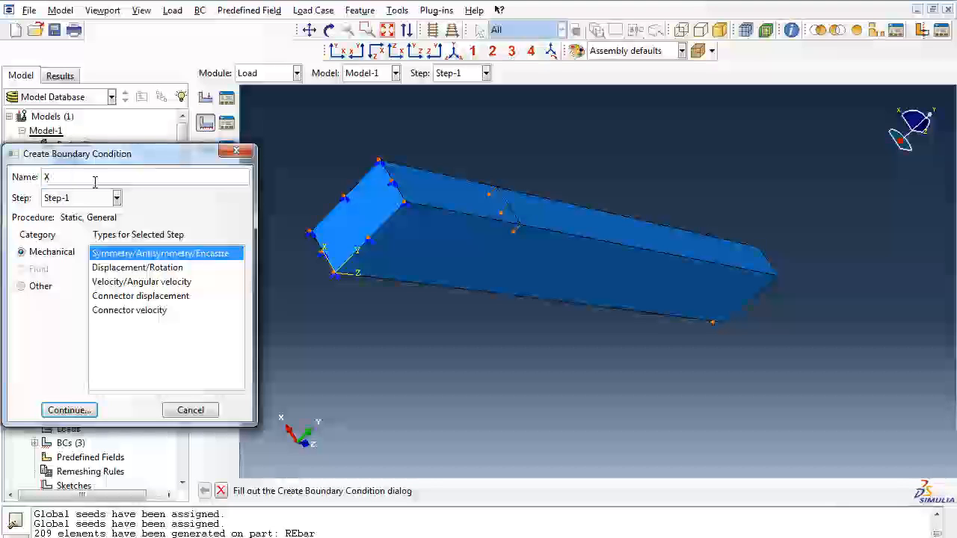
pyautogui.write('Symmetry')
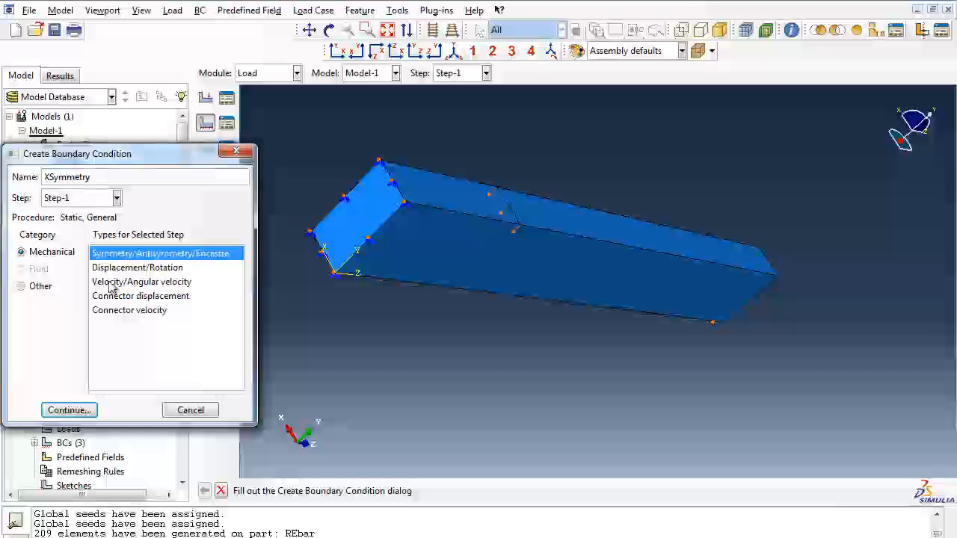
pyautogui.click(68, 411)
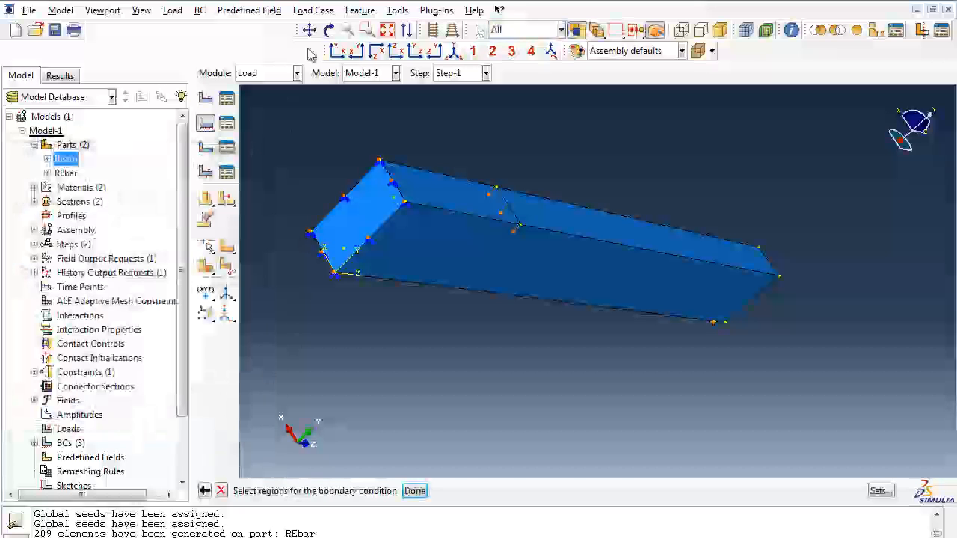
# Step: Apply the XSYMM (U1 = UR2 = UR3 = 0) condition to the beam's long side face facing the positive X direction
pyautogui.click(329, 29)
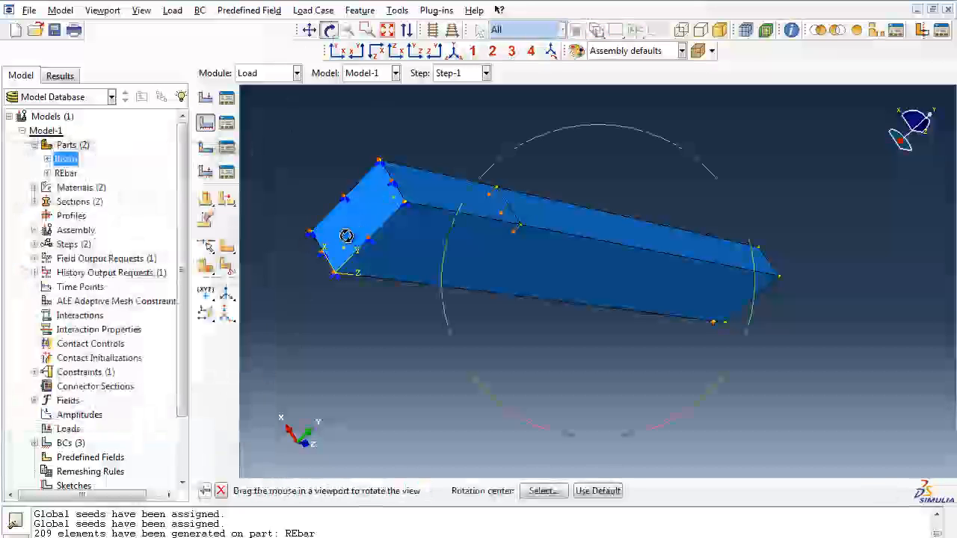
pyautogui.click(454, 51)
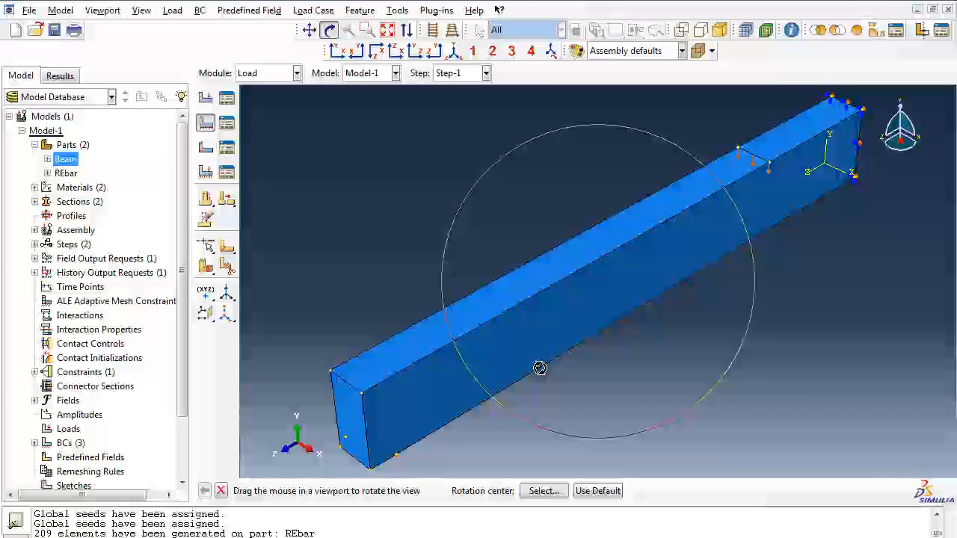
pyautogui.press('Escape')
pyautogui.click(524, 345)
pyautogui.click(524, 344)
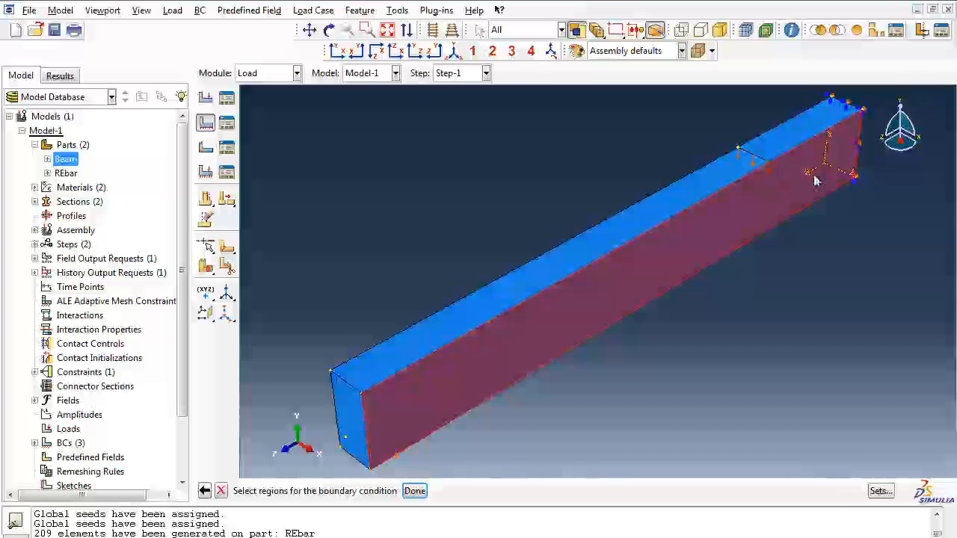
pyautogui.click(415, 490)
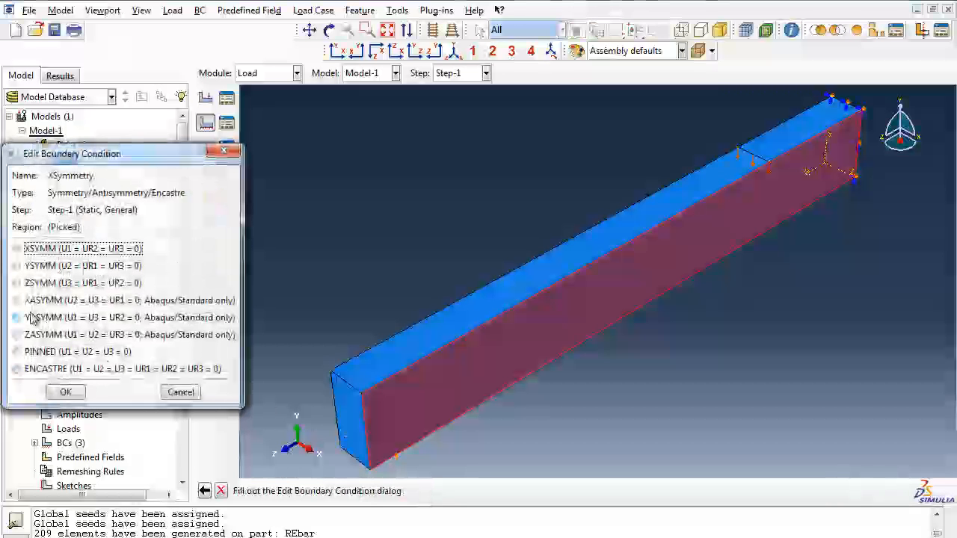
pyautogui.click(17, 249)
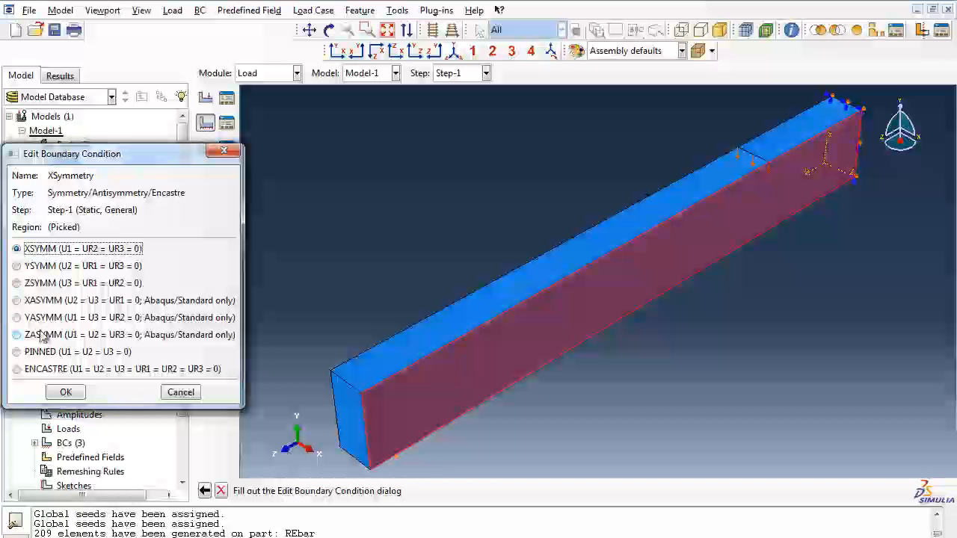
pyautogui.click(65, 391)
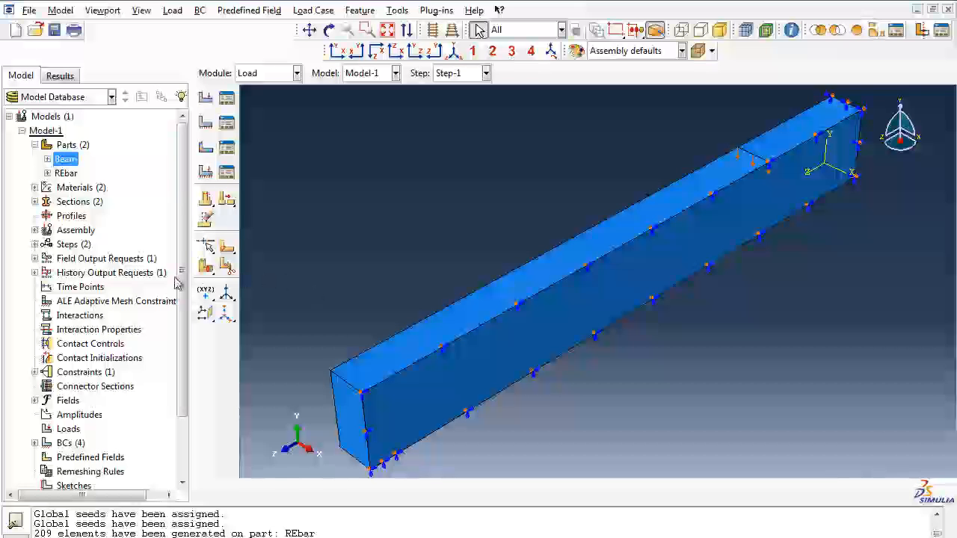
# Step: Start a new assembly set named DisplacementMonitor with the Node type
pyautogui.click(34, 231)
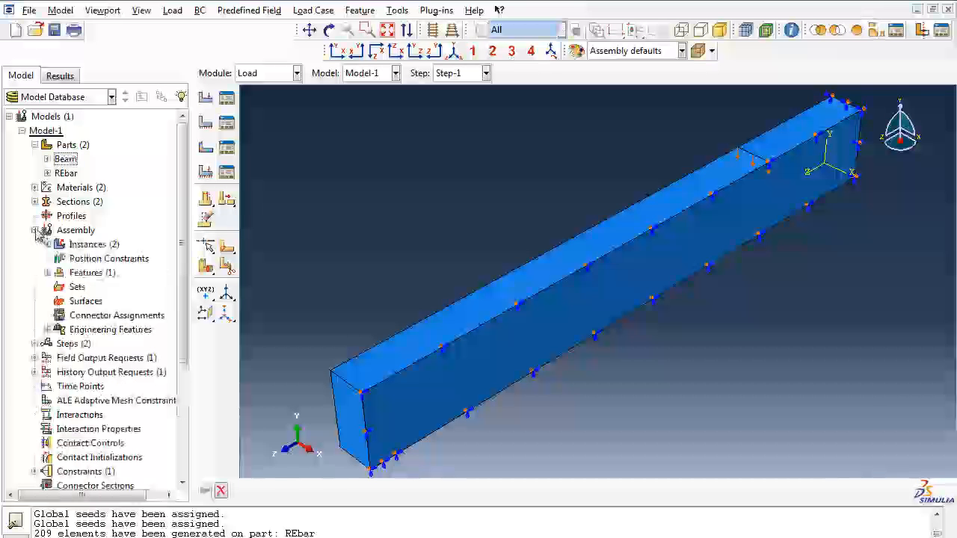
pyautogui.click(77, 288)
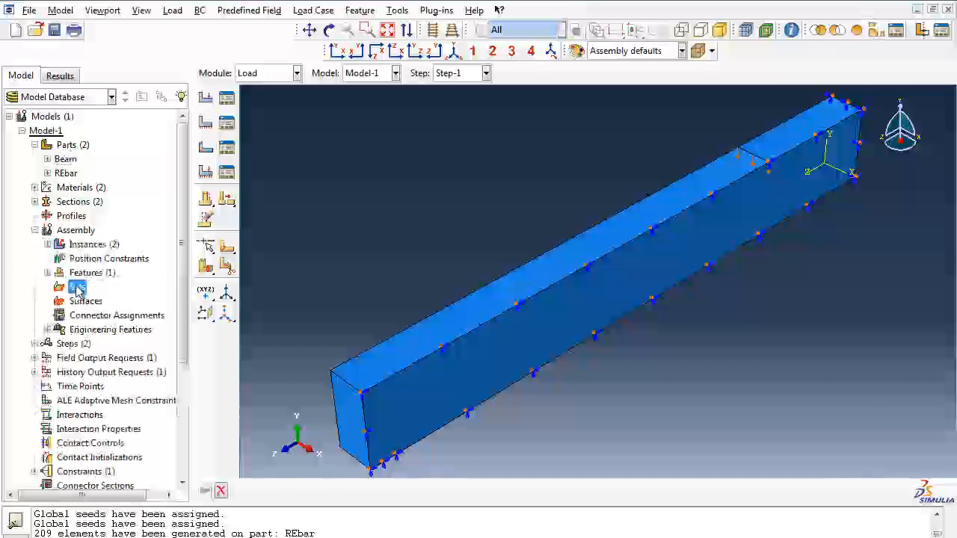
pyautogui.doubleClick(77, 289)
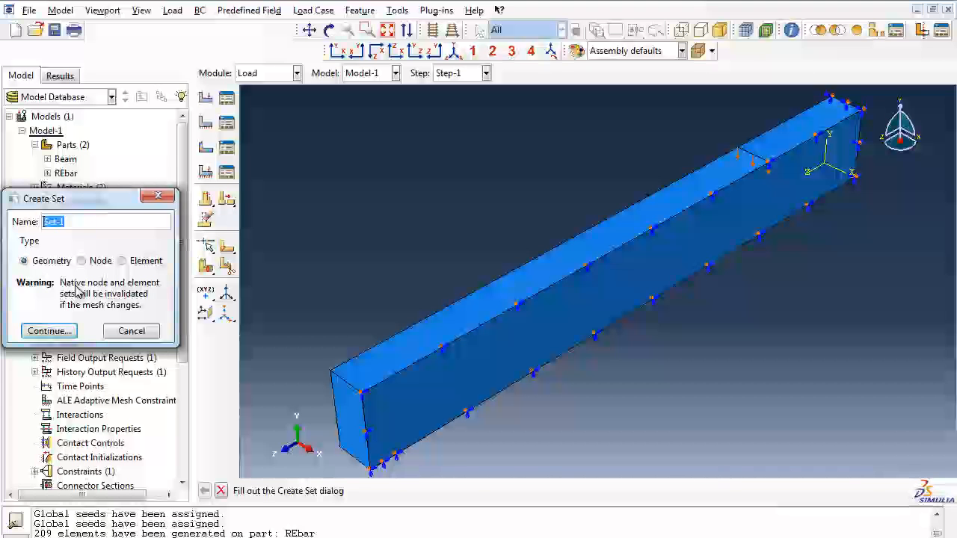
pyautogui.write('Dis[pl')
pyautogui.press('BackSpace')
pyautogui.press('BackSpace')
pyautogui.write('placement')
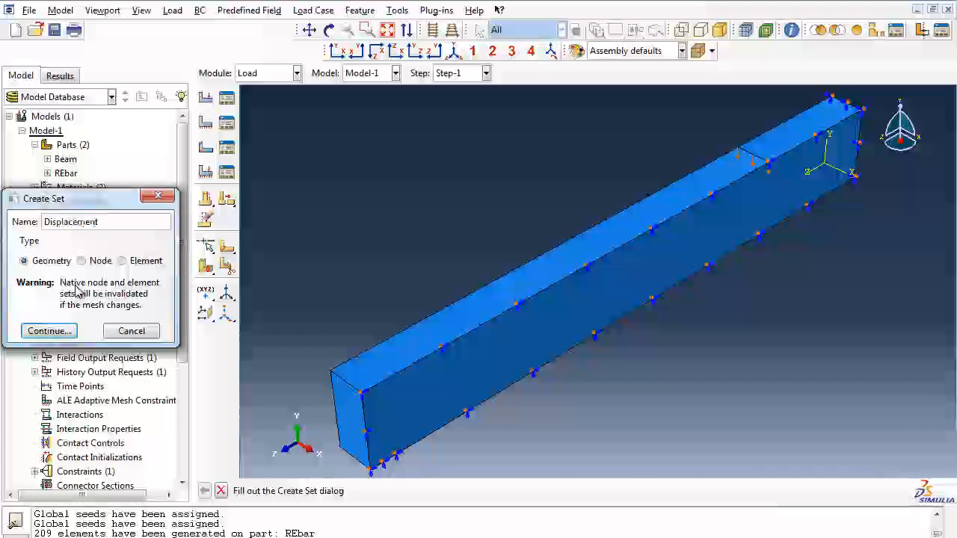
pyautogui.write('Monitor')
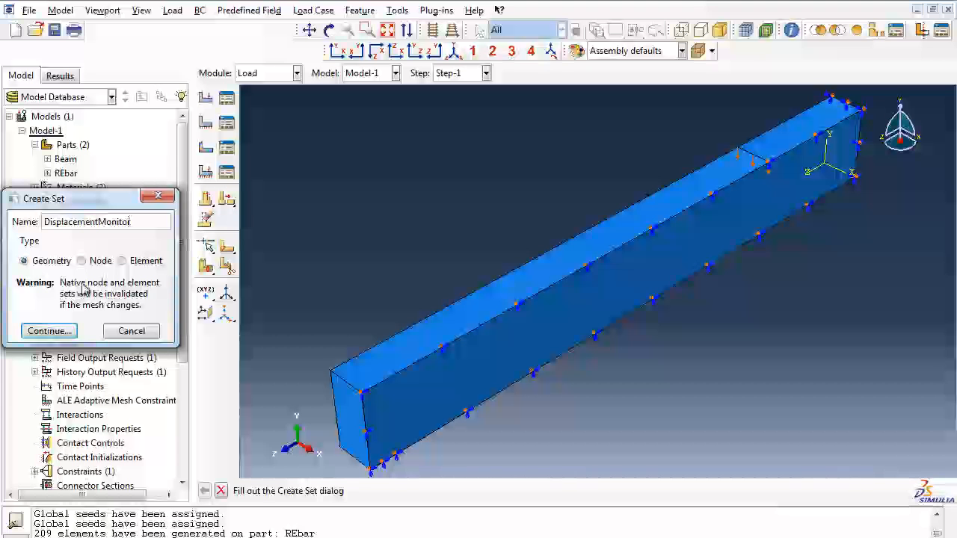
pyautogui.click(82, 260)
pyautogui.click(63, 332)
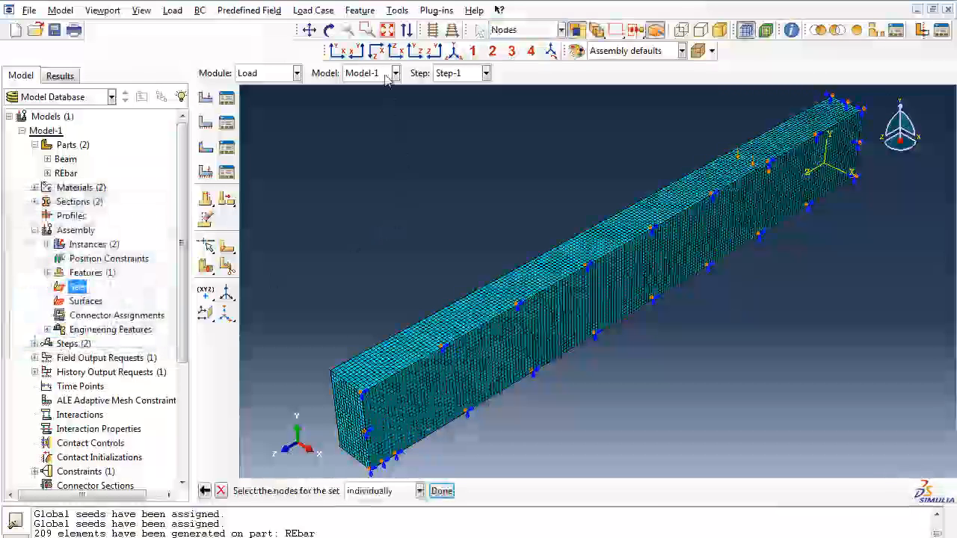
# Step: Assign the node next to the corner on the top edge of the beam's Z-symmetry end to the node set
pyautogui.click(367, 29)
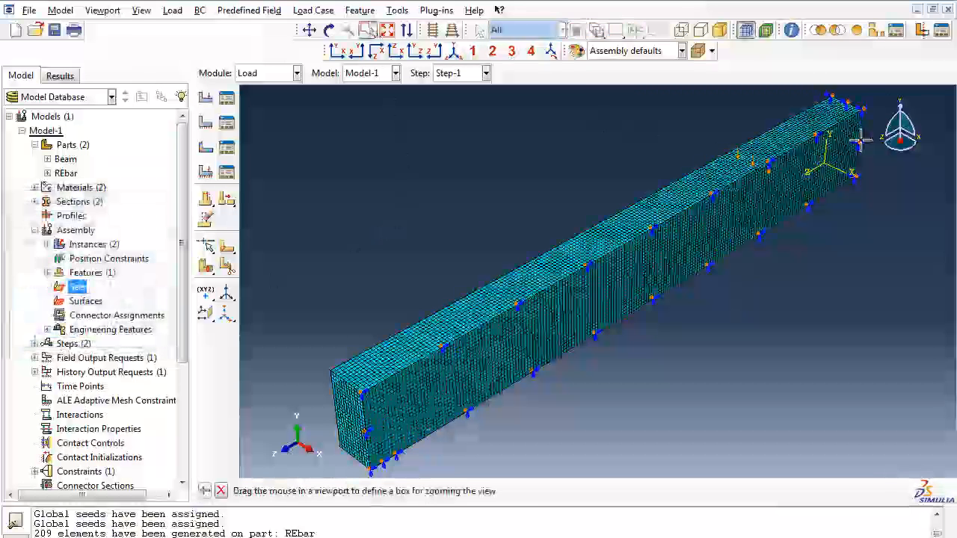
pyautogui.moveTo(877, 123); pyautogui.dragTo(821, 102)
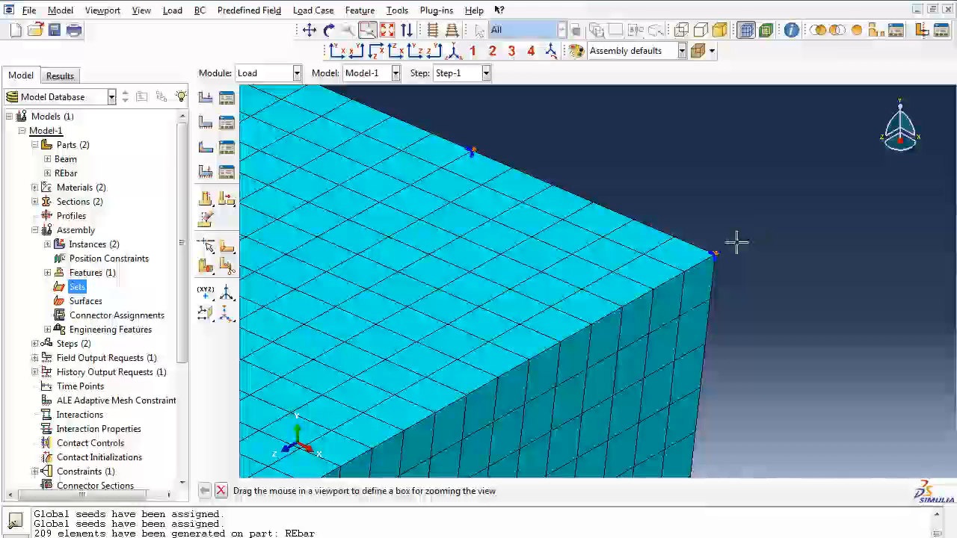
pyautogui.press('Escape')
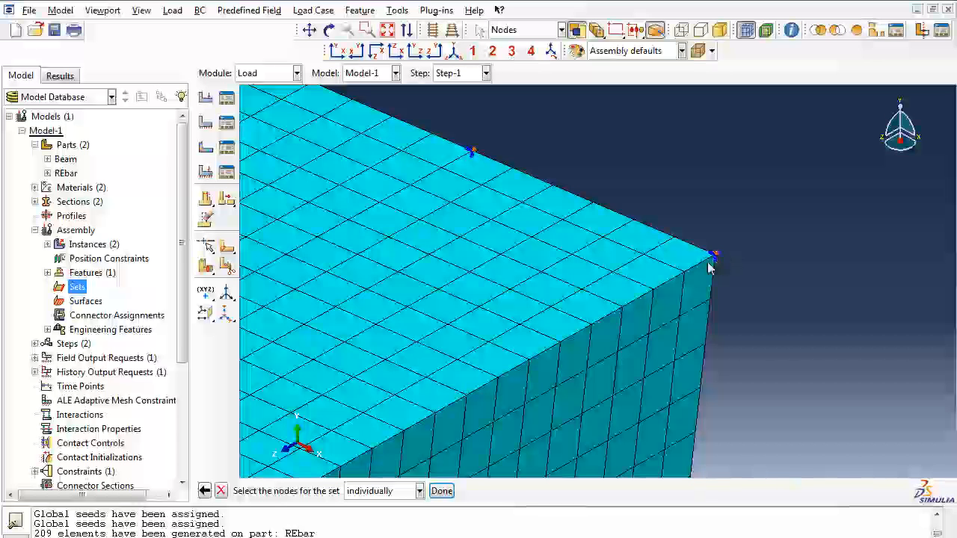
pyautogui.click(331, 33)
pyautogui.moveTo(756, 239); pyautogui.dragTo(624, 188)
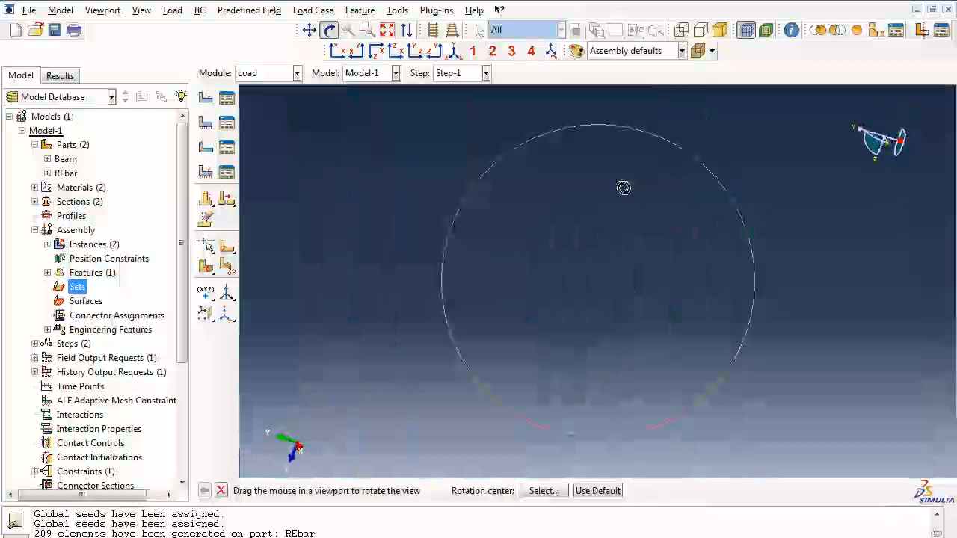
pyautogui.click(453, 54)
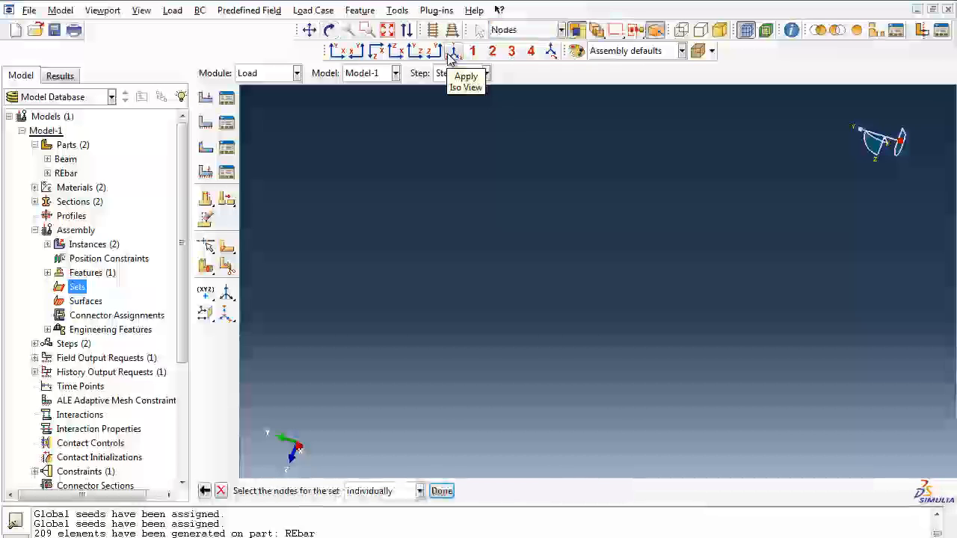
pyautogui.click(367, 30)
pyautogui.moveTo(890, 147); pyautogui.dragTo(845, 98)
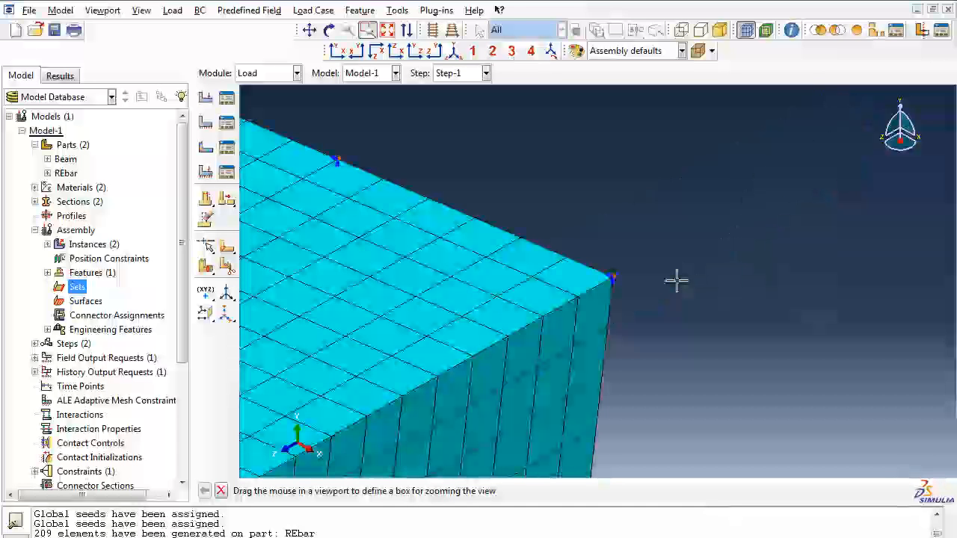
pyautogui.press('Escape')
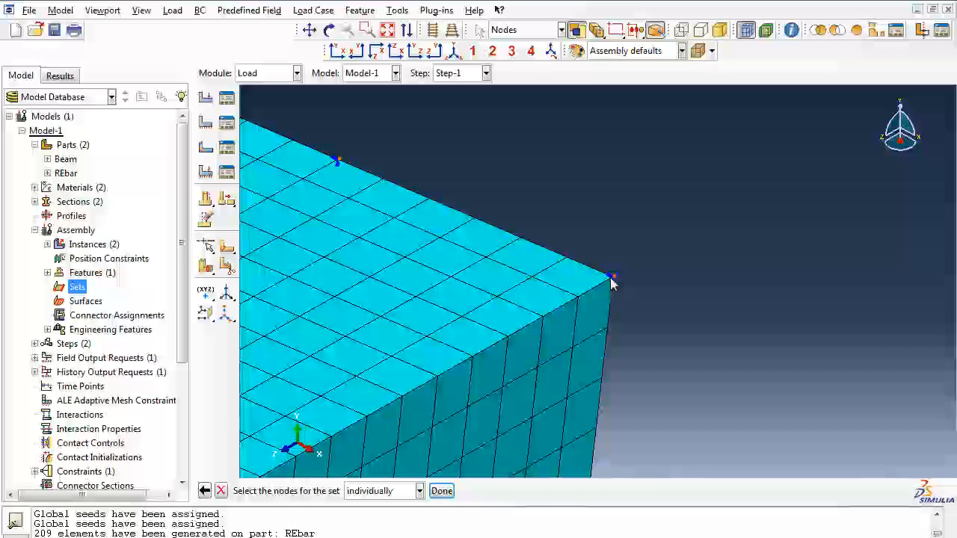
pyautogui.click(443, 494)
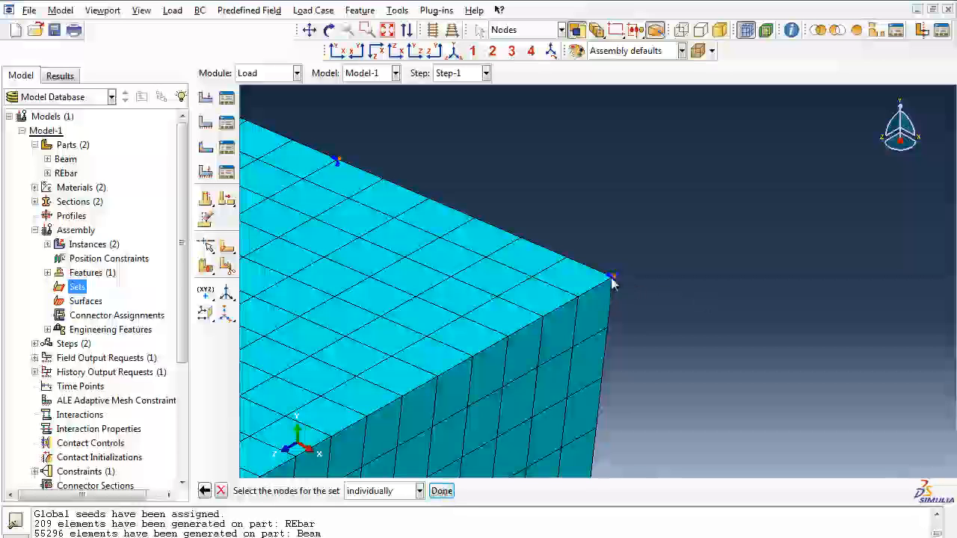
pyautogui.click(441, 491)
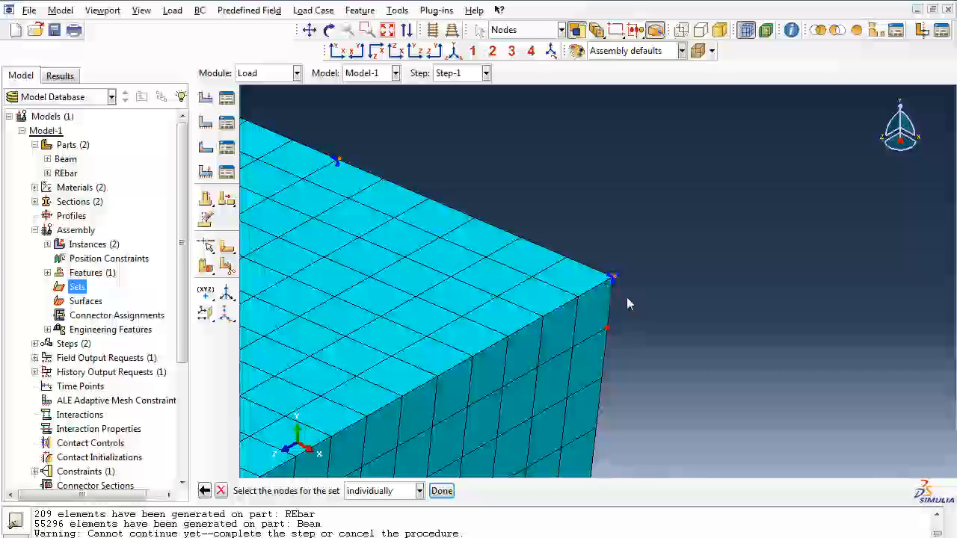
pyautogui.click(568, 261)
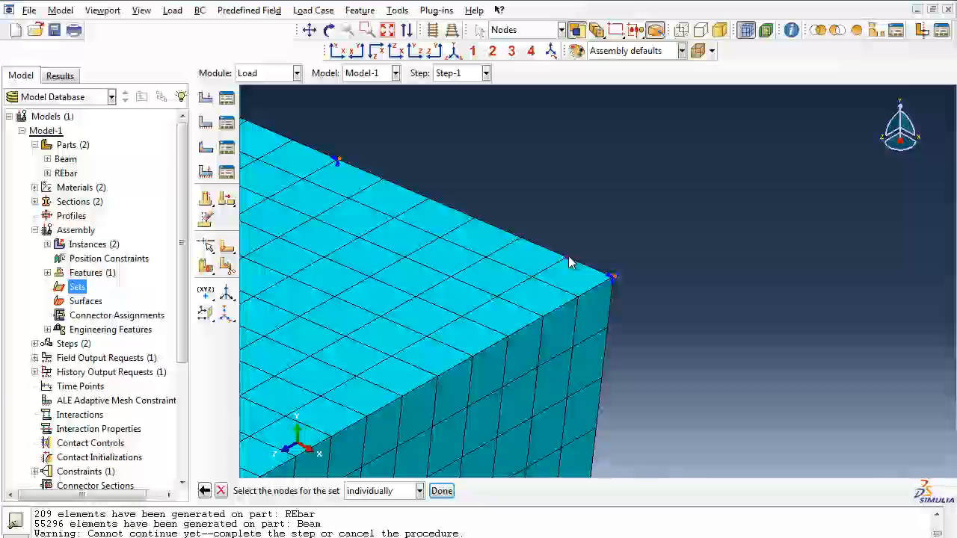
pyautogui.click(441, 491)
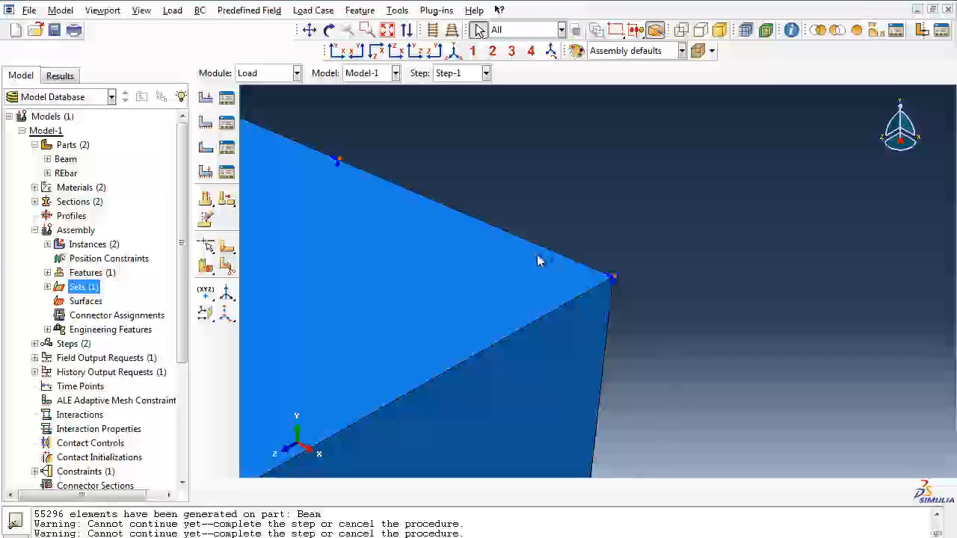
# Step: Switch to Excel and view the workbook containing the beam diagram
pyautogui.moveTo(272, 536)
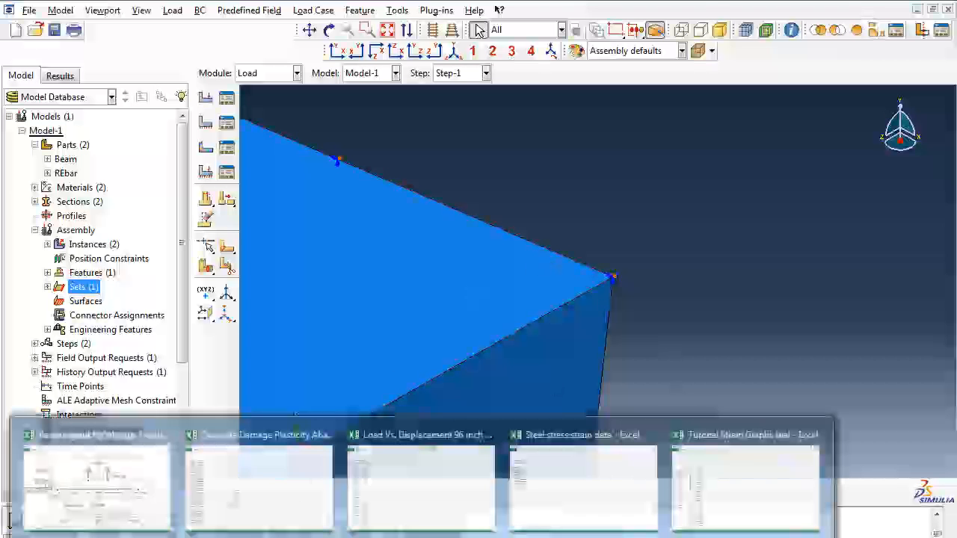
pyautogui.click(127, 511)
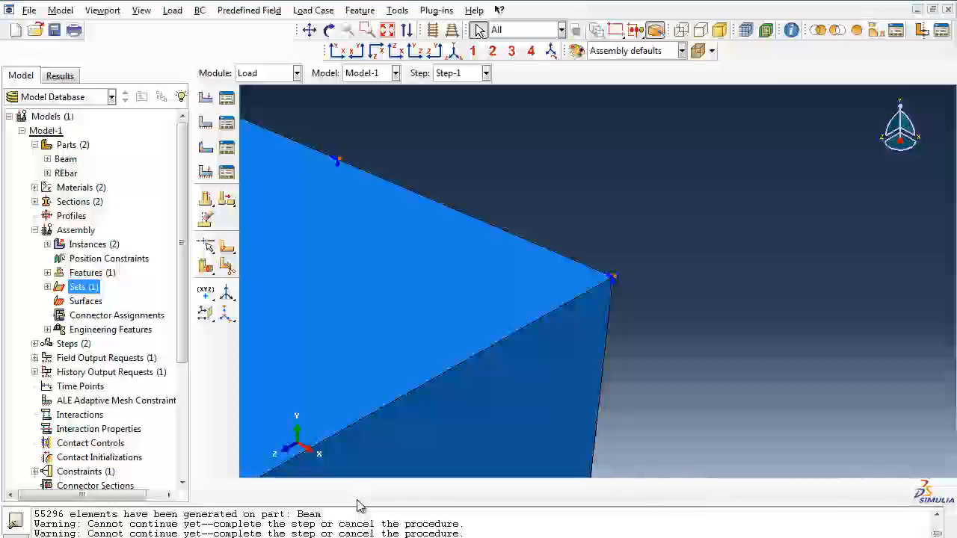
# Step: Create an assembly geometry set named LoadBar from the load line across the beam's top face
pyautogui.doubleClick(83, 288)
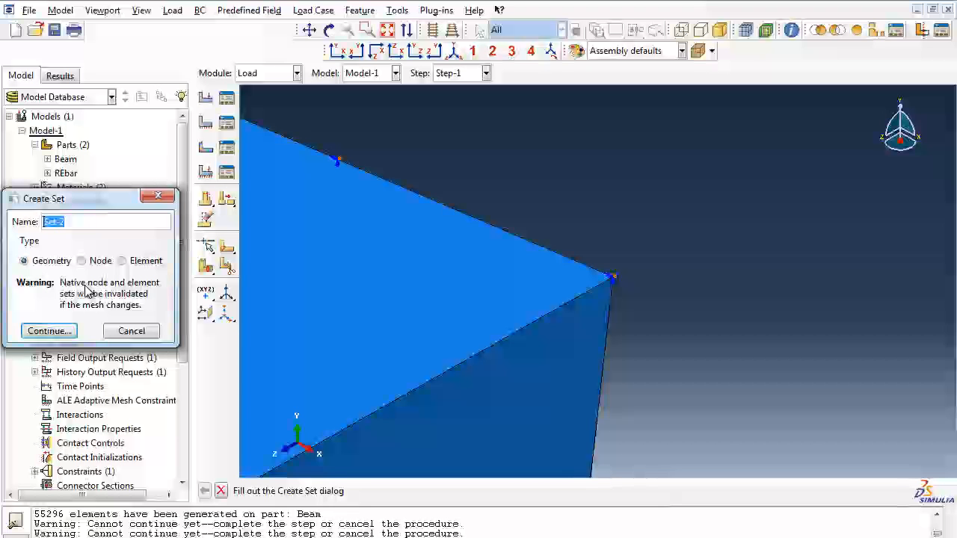
pyautogui.write('LoadBar')
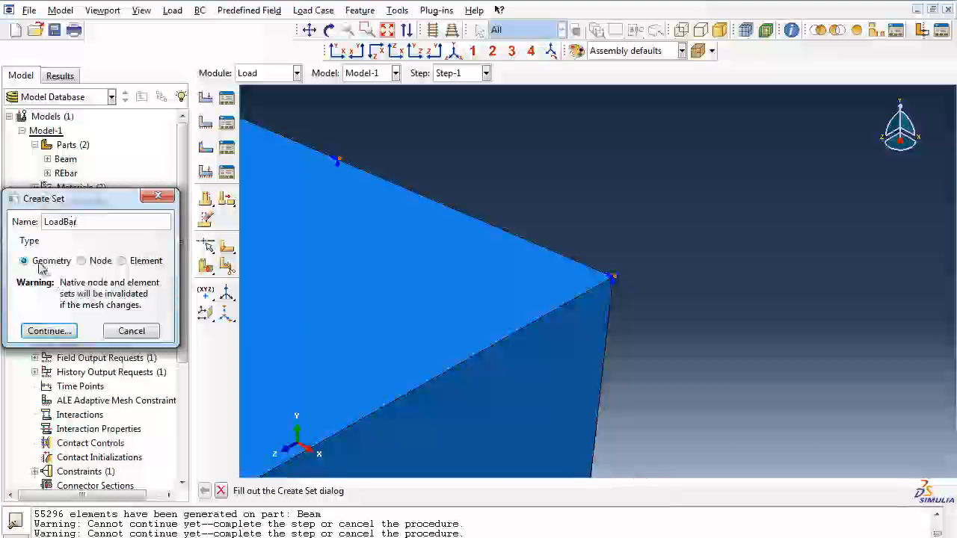
pyautogui.click(50, 332)
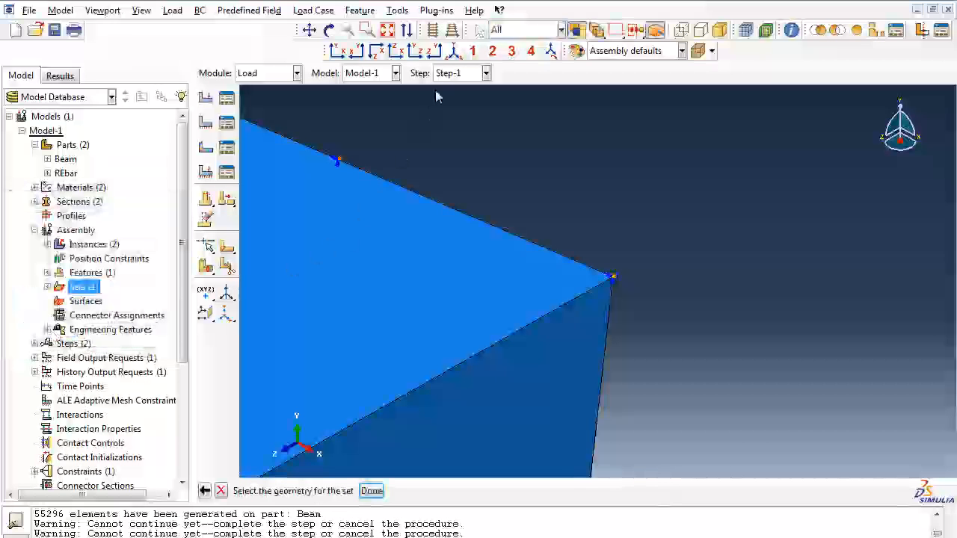
pyautogui.click(453, 55)
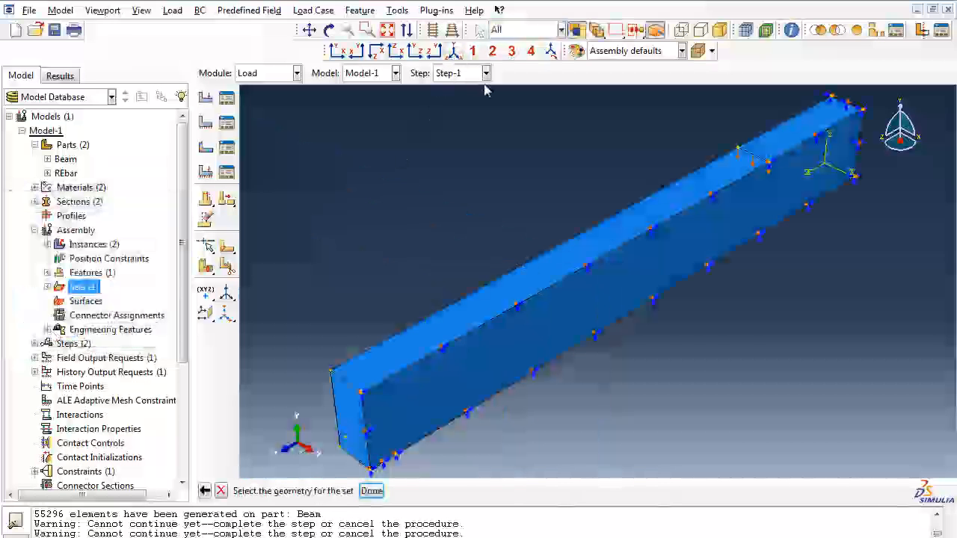
pyautogui.click(751, 159)
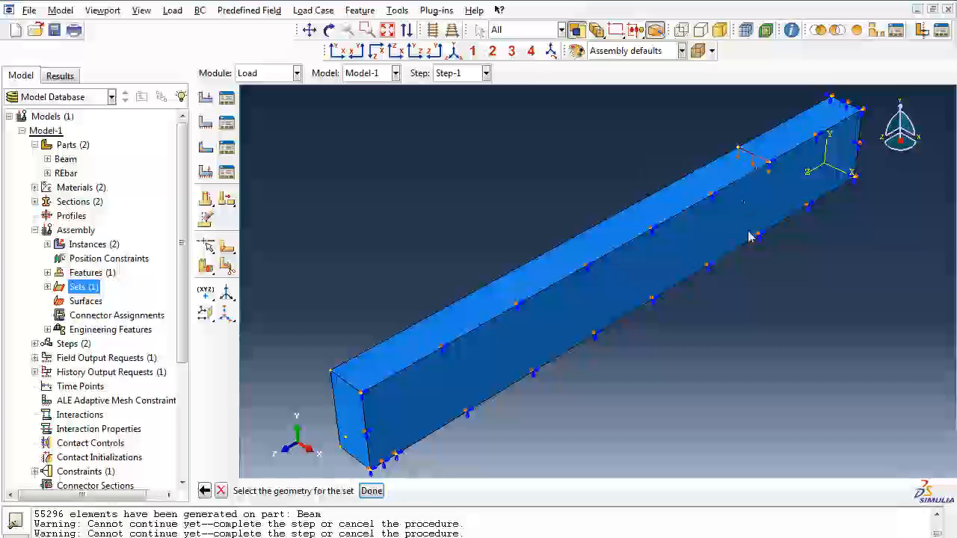
pyautogui.click(371, 490)
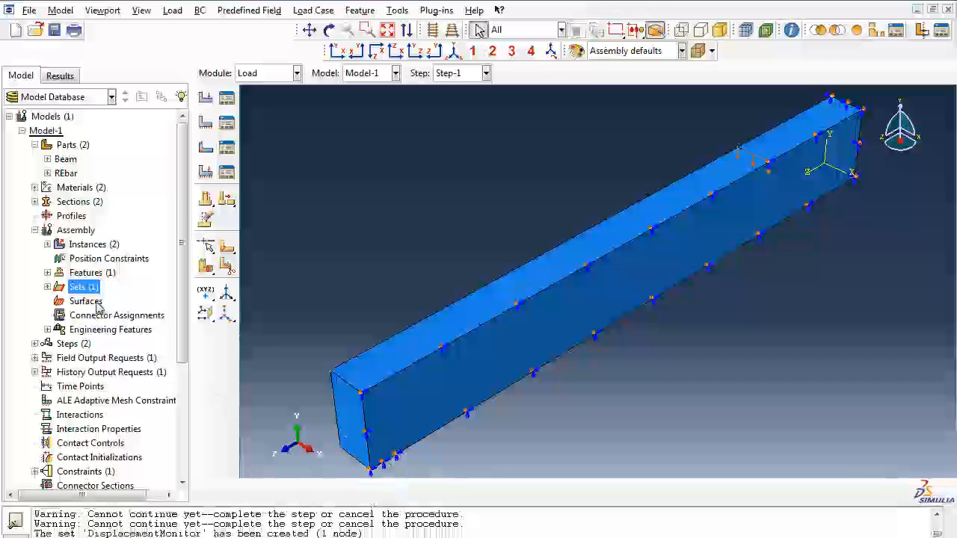
# Step: Expand the assembly's sets in the model tree, and return to Abaqus/CAE after viewing the beam diagram in Excel
pyautogui.click(47, 288)
pyautogui.click(81, 314)
pyautogui.click(84, 292)
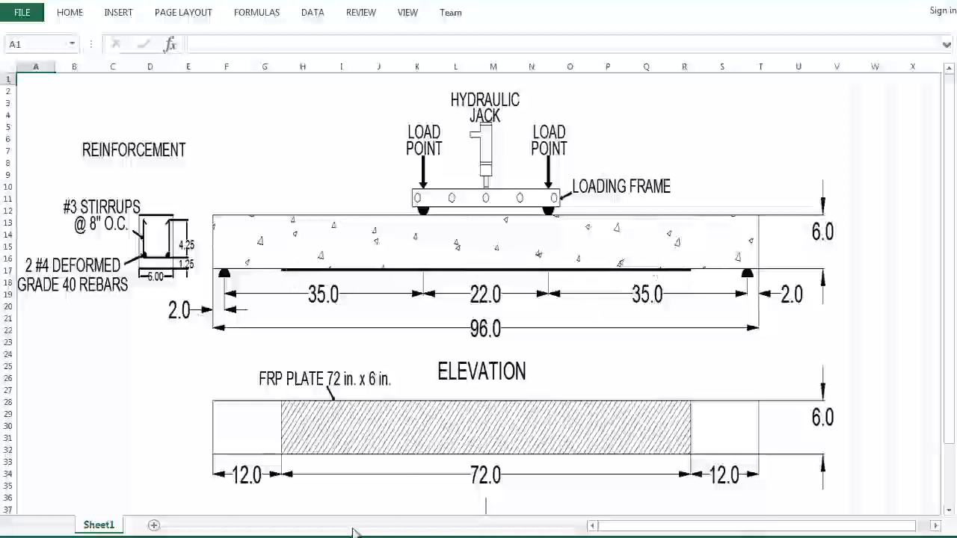
pyautogui.moveTo(297, 532)
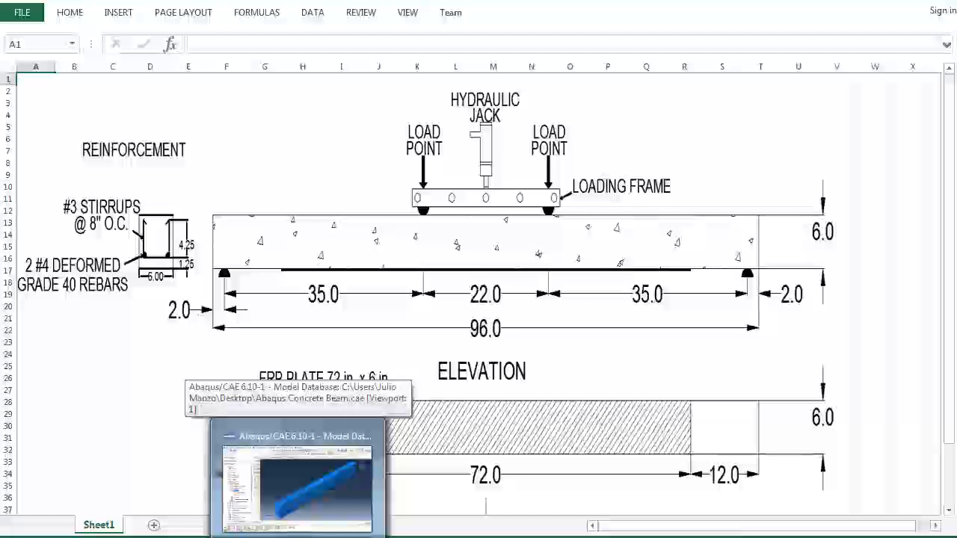
pyautogui.click(298, 486)
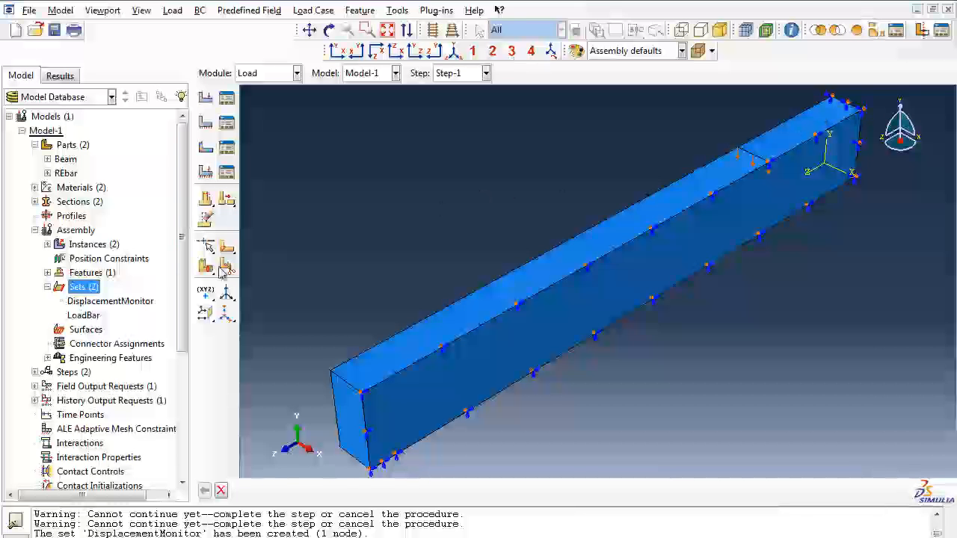
pyautogui.doubleClick(82, 287)
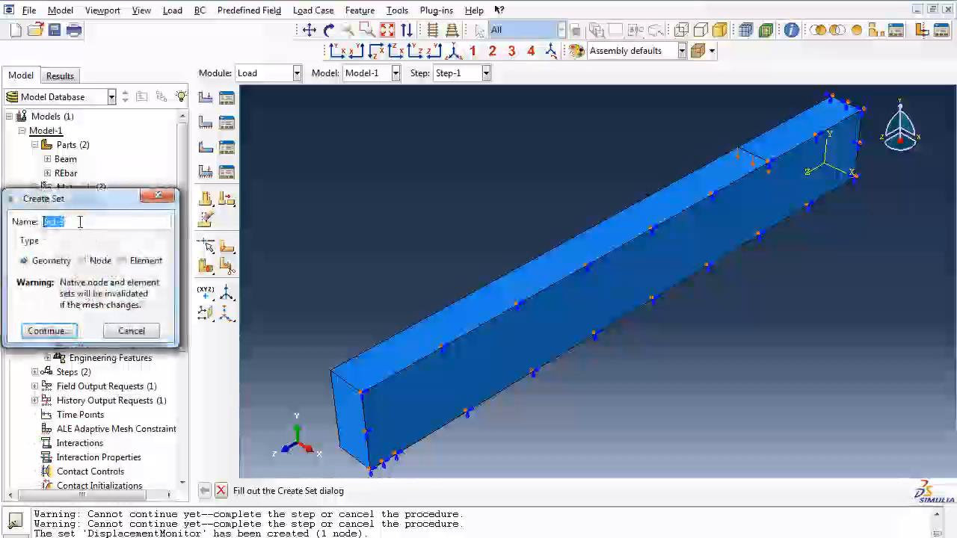
pyautogui.write('CompressionStrain')
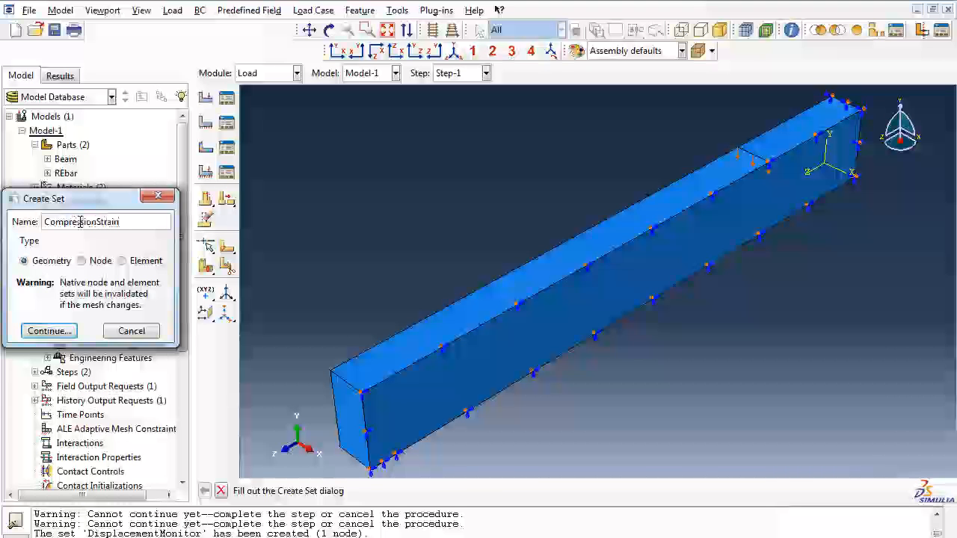
pyautogui.click(81, 263)
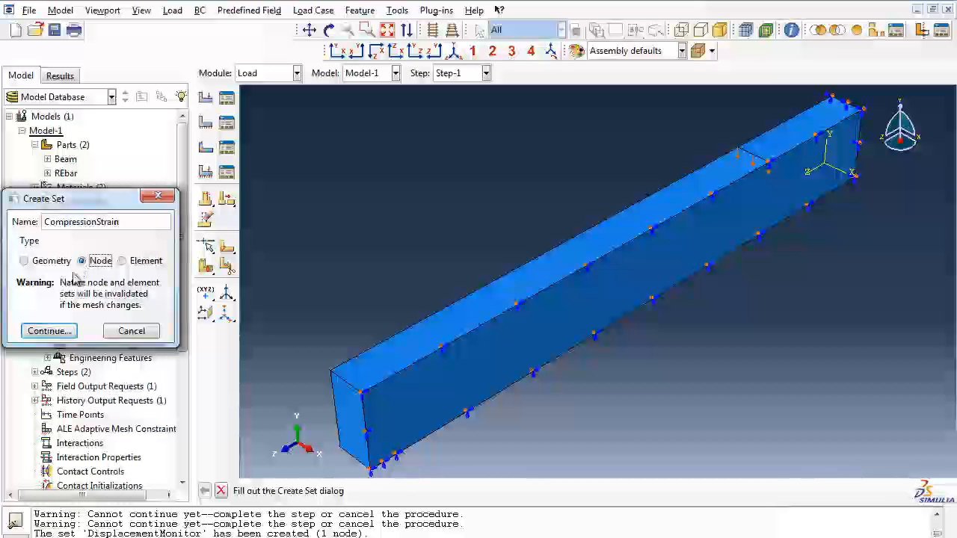
pyautogui.click(64, 332)
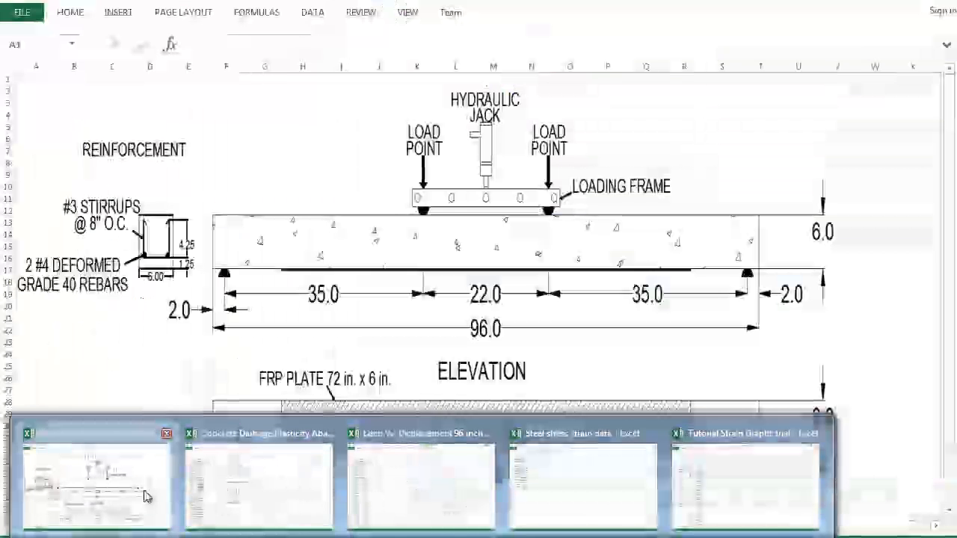
pyautogui.click(147, 498)
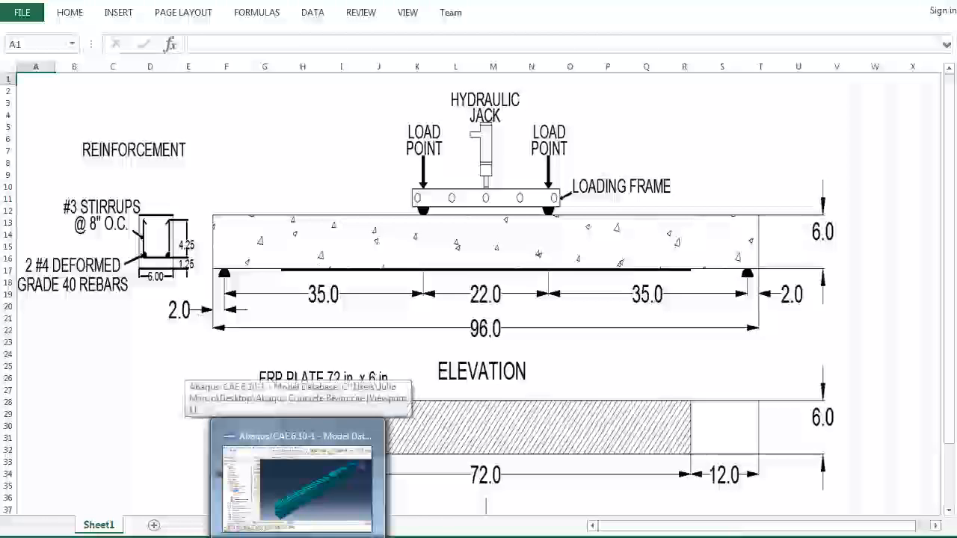
pyautogui.click(299, 486)
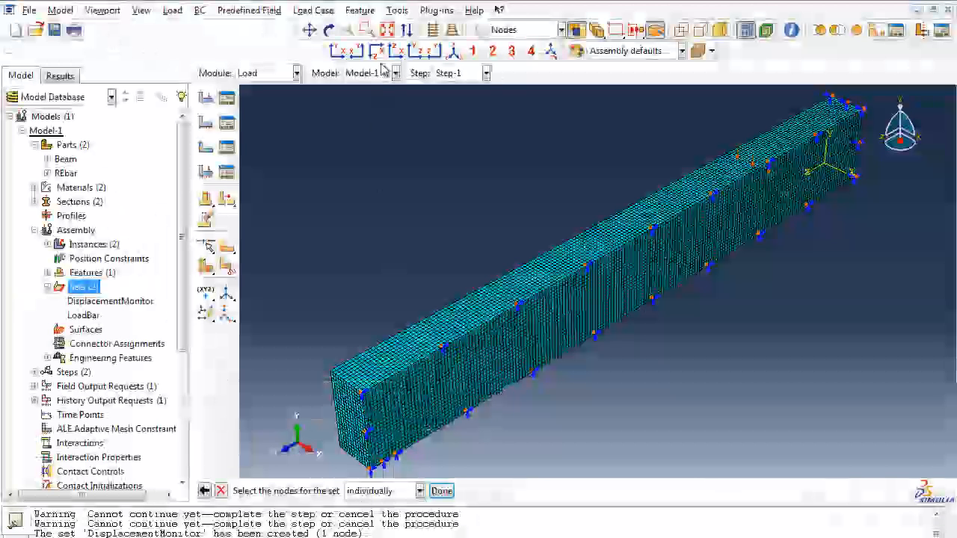
# Step: Rotate and zoom to the upper corner of the beam's outer side face at the Z-symmetry end, and abandon the node selection
pyautogui.click(329, 30)
pyautogui.moveTo(595, 300); pyautogui.dragTo(807, 220)
pyautogui.moveTo(515, 332); pyautogui.dragTo(614, 355)
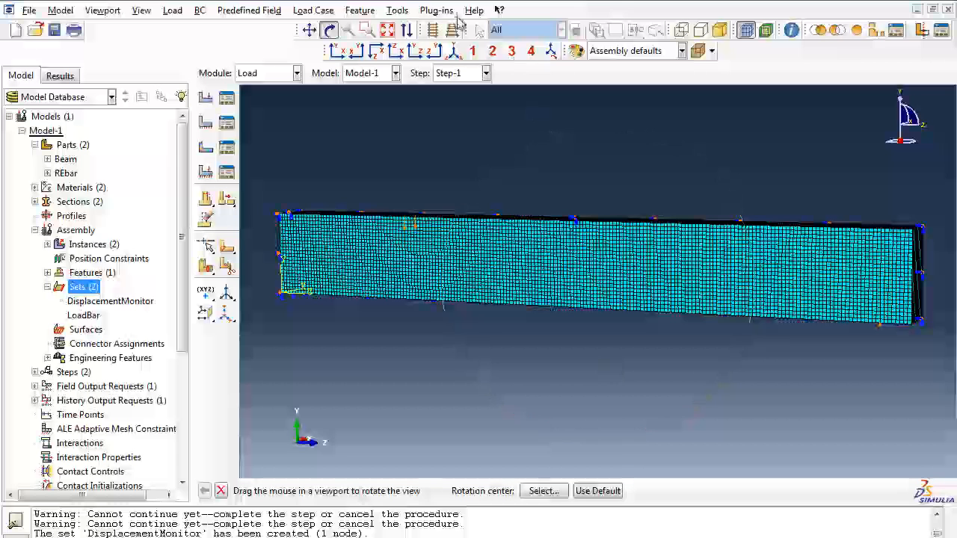
pyautogui.middleClick(398, 128)
pyautogui.click(368, 28)
pyautogui.moveTo(260, 198); pyautogui.dragTo(334, 241)
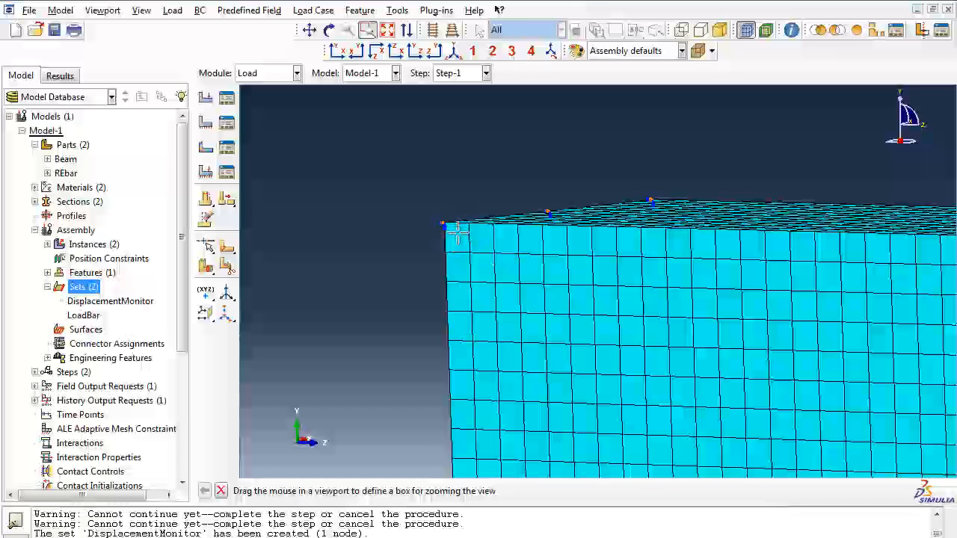
pyautogui.middleClick(456, 326)
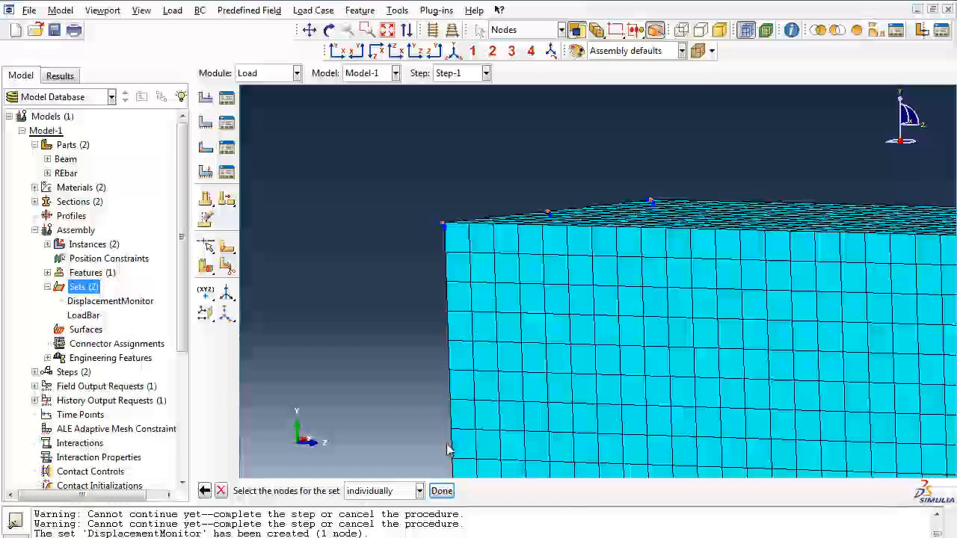
pyautogui.click(443, 493)
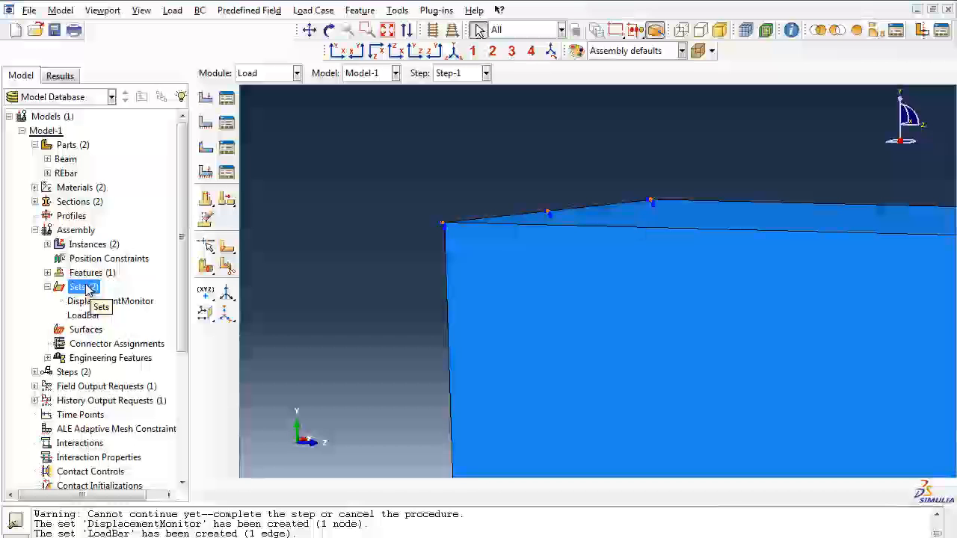
# Step: Create an assembly element set named CompressionStrain from the first two fourth-row elements of the outer side face at the Z-symmetry end
pyautogui.doubleClick(84, 288)
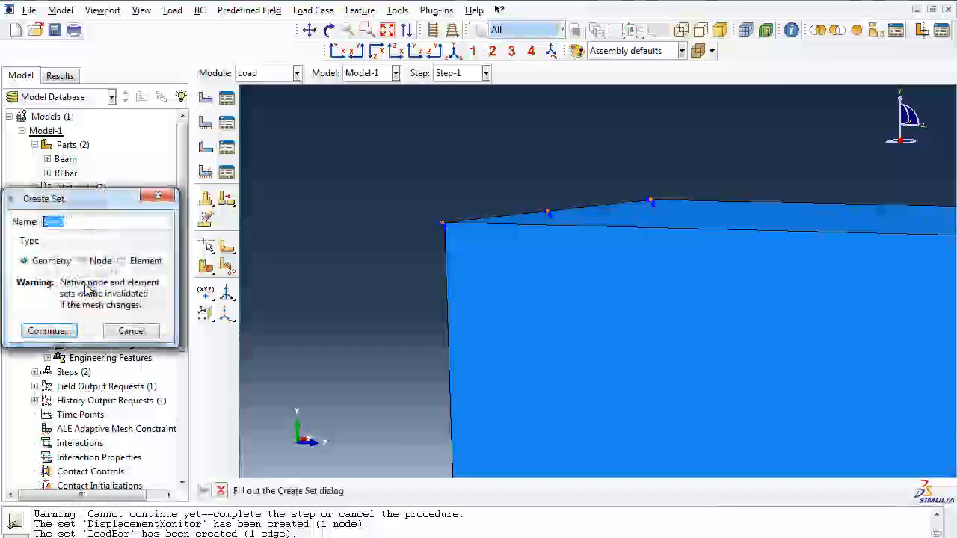
pyautogui.write('CompressionStrain')
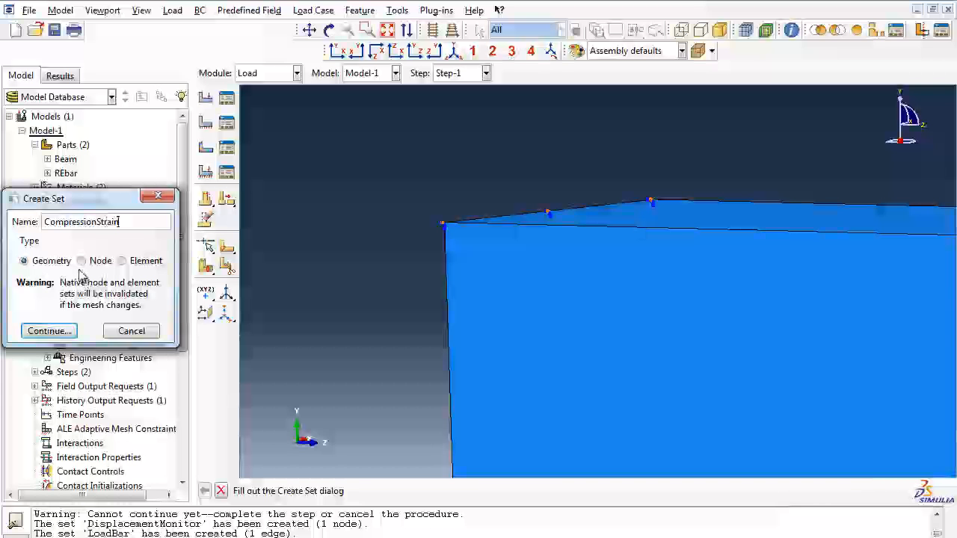
pyautogui.click(124, 263)
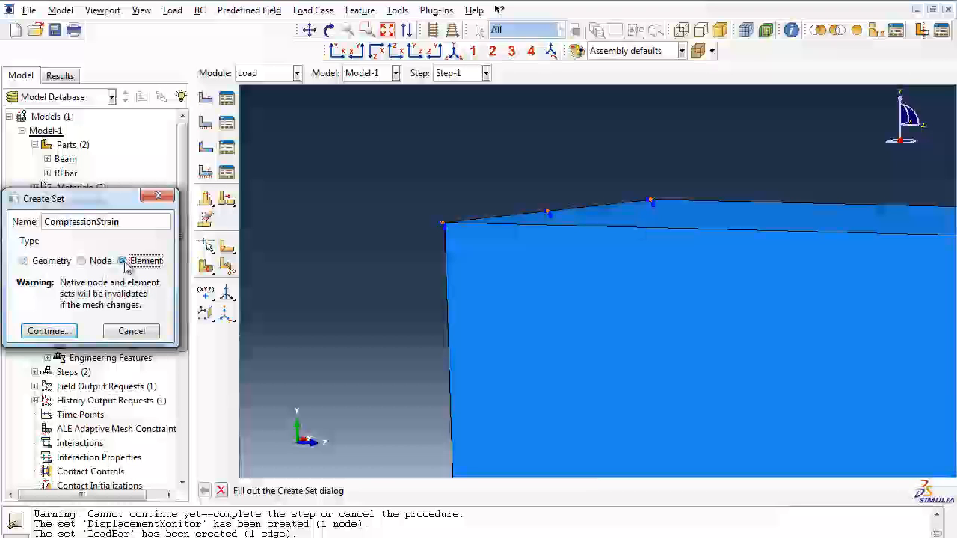
pyautogui.click(49, 331)
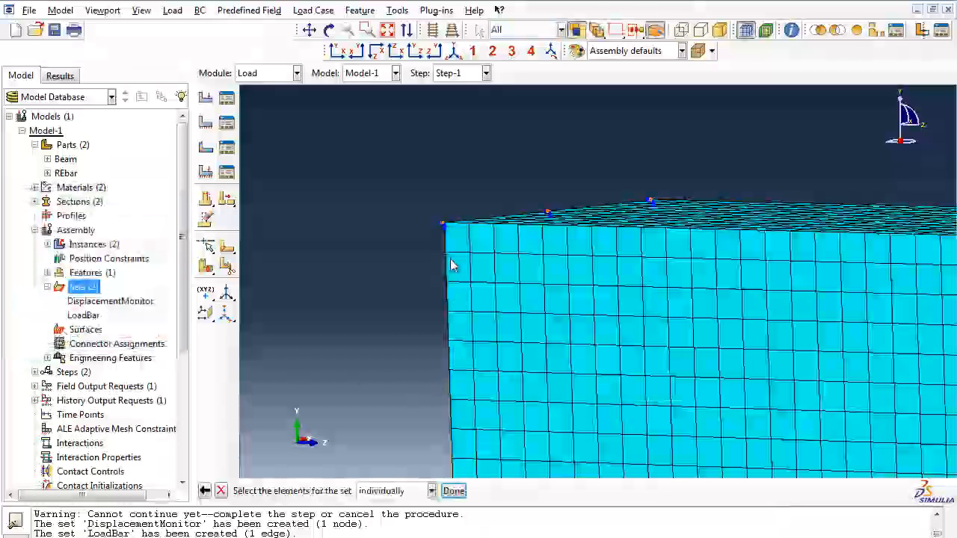
pyautogui.click(482, 332)
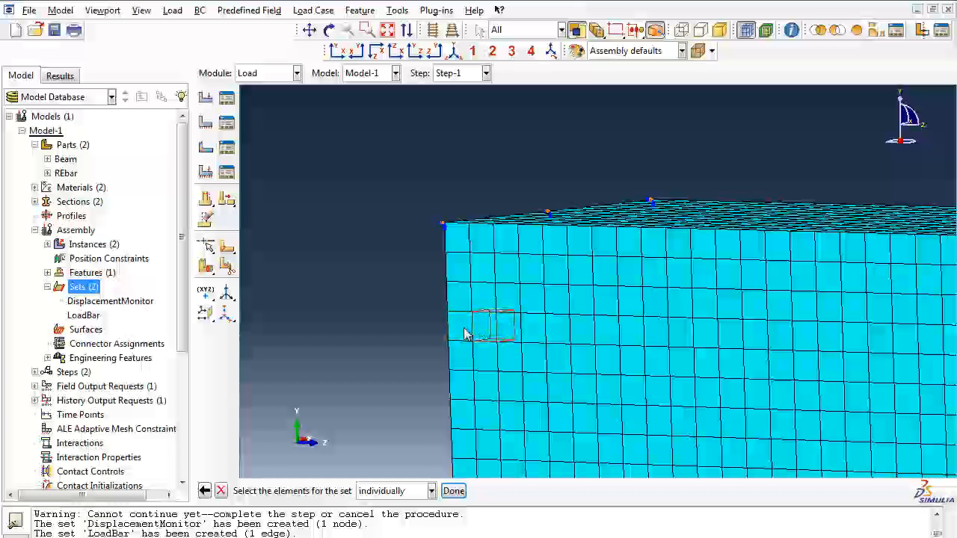
pyautogui.keyDown('shift'); pyautogui.click(463, 334); pyautogui.keyUp('shift')
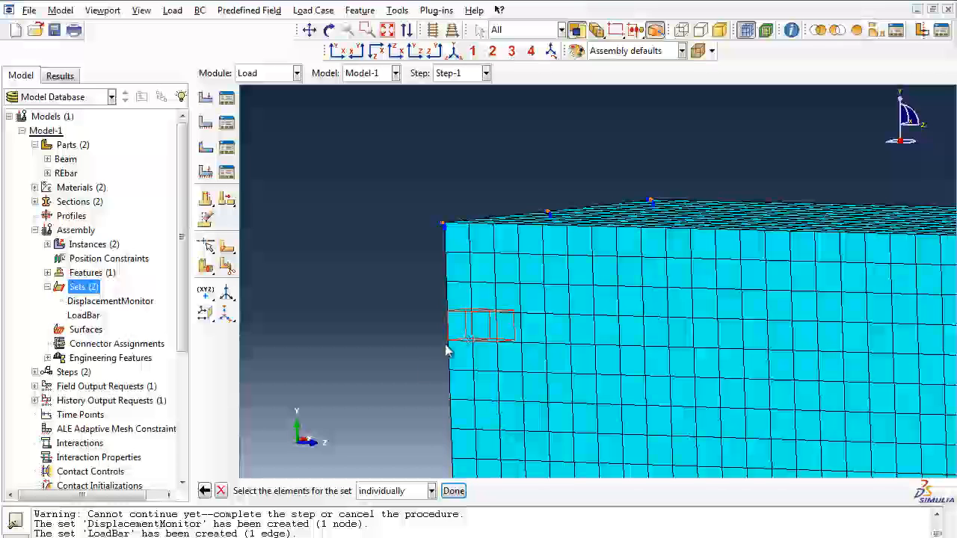
pyautogui.click(453, 491)
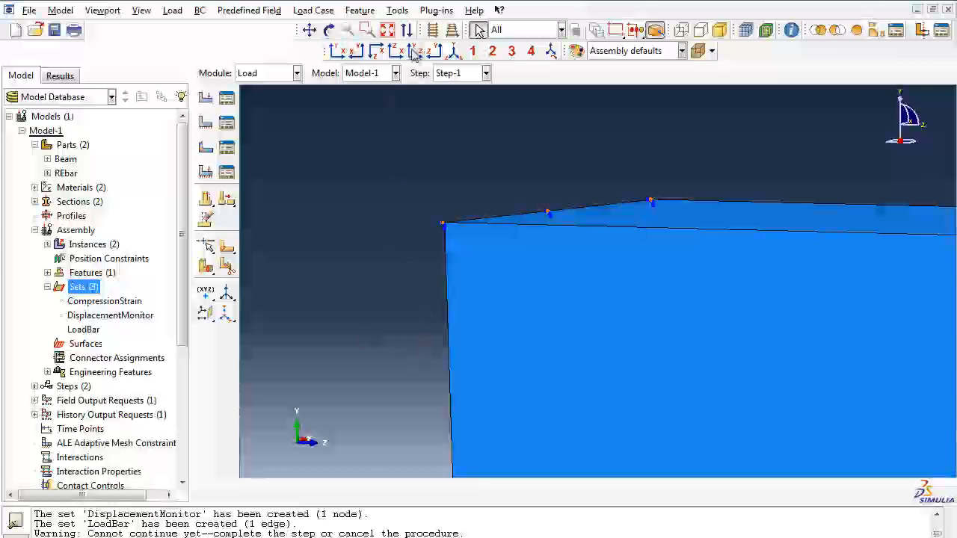
# Step: Restore the isometric view of the whole beam and switch to the Step module
pyautogui.click(458, 54)
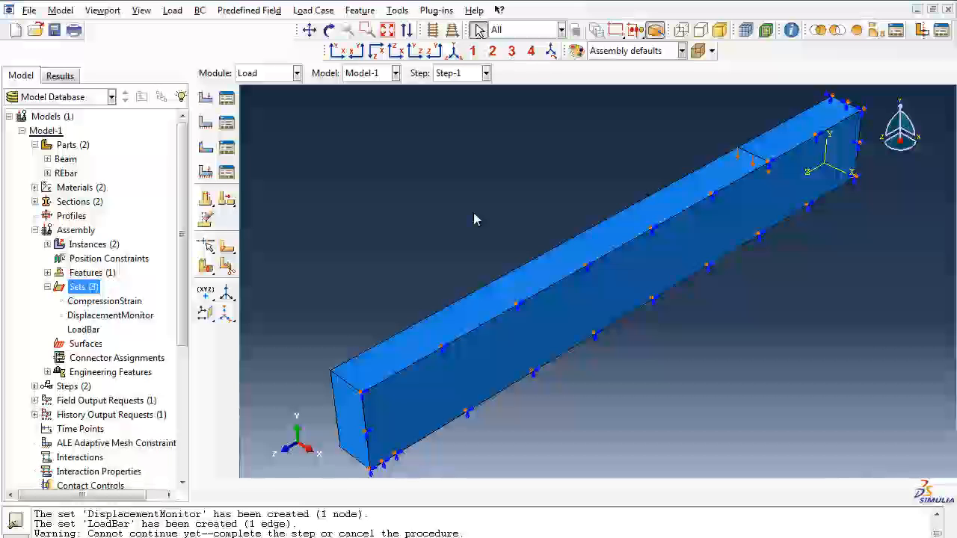
pyautogui.click(286, 74)
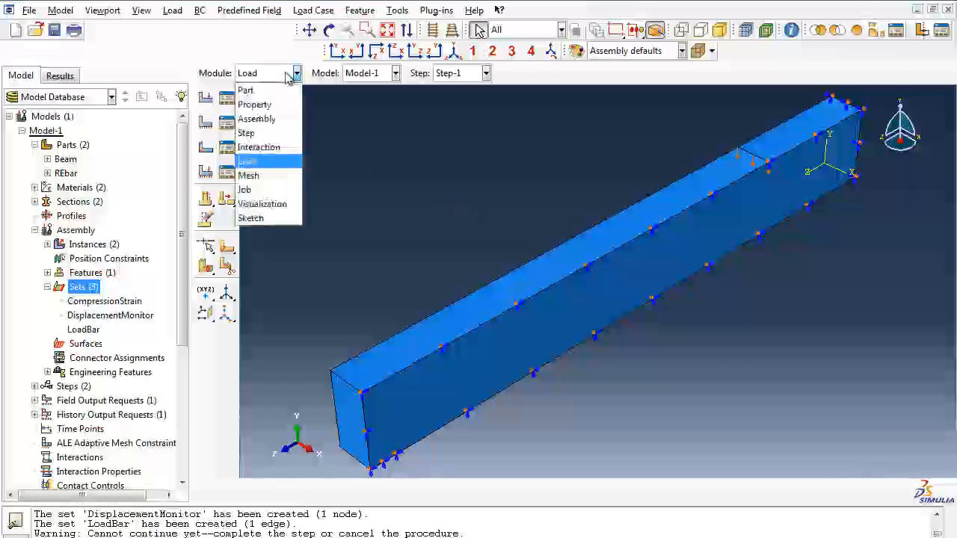
pyautogui.click(266, 132)
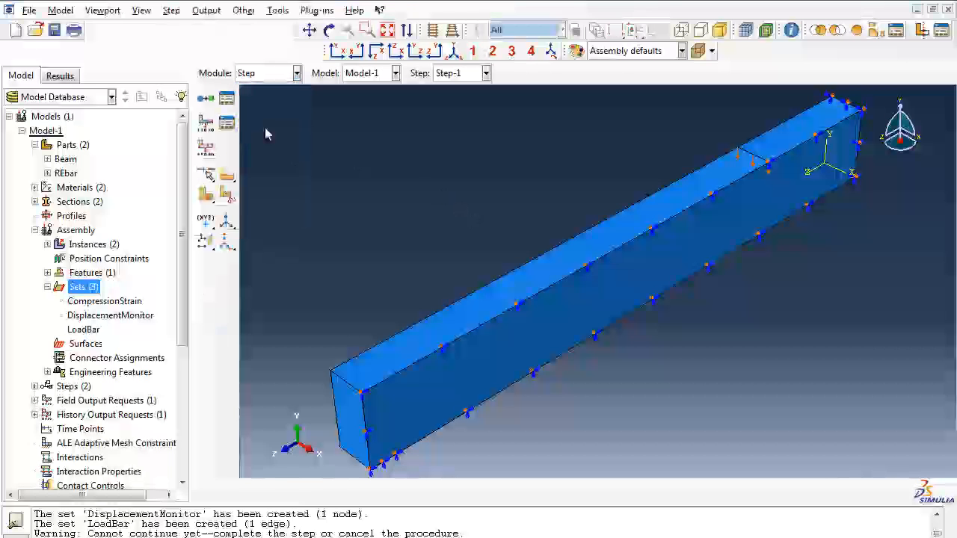
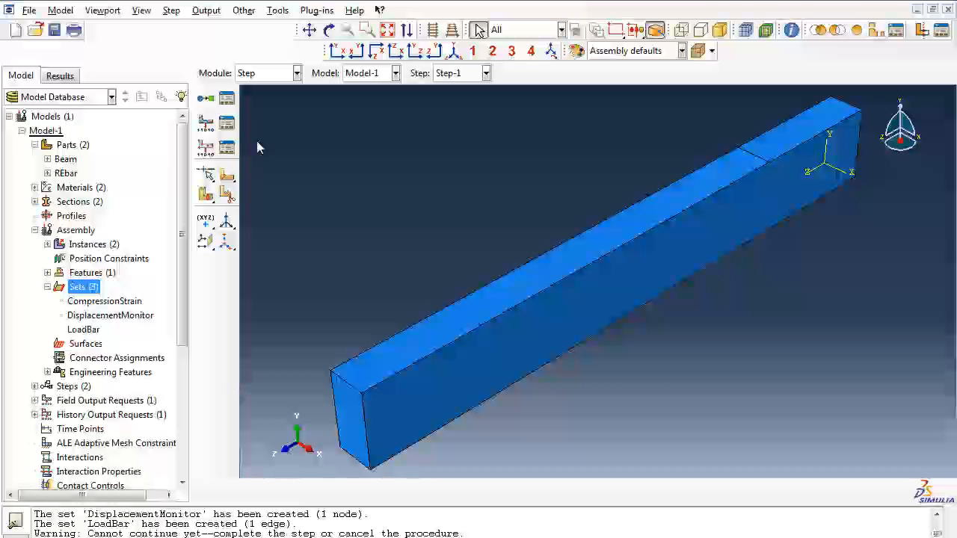
# Step: Add all Failure/Fracture variables to the whole-model field output request F-Output-1
pyautogui.click(34, 386)
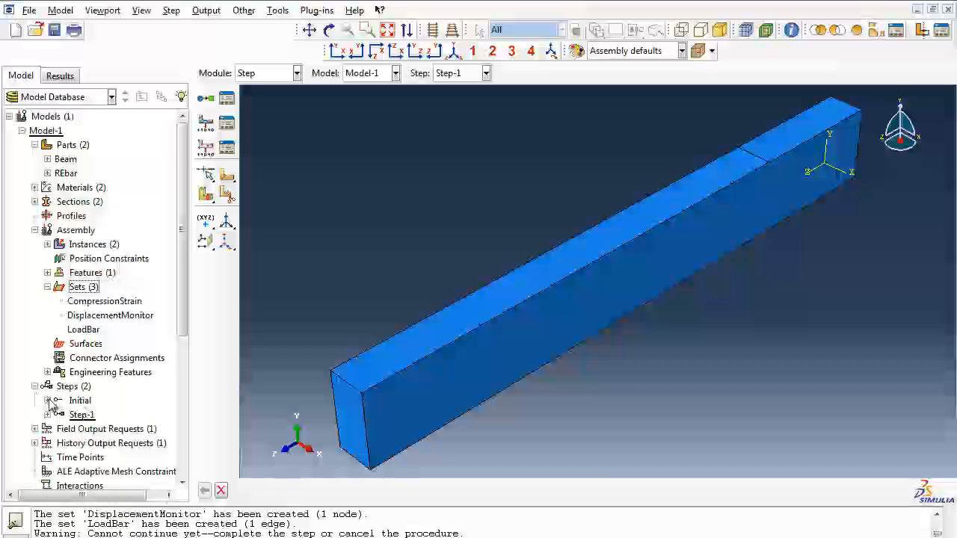
pyautogui.click(48, 400)
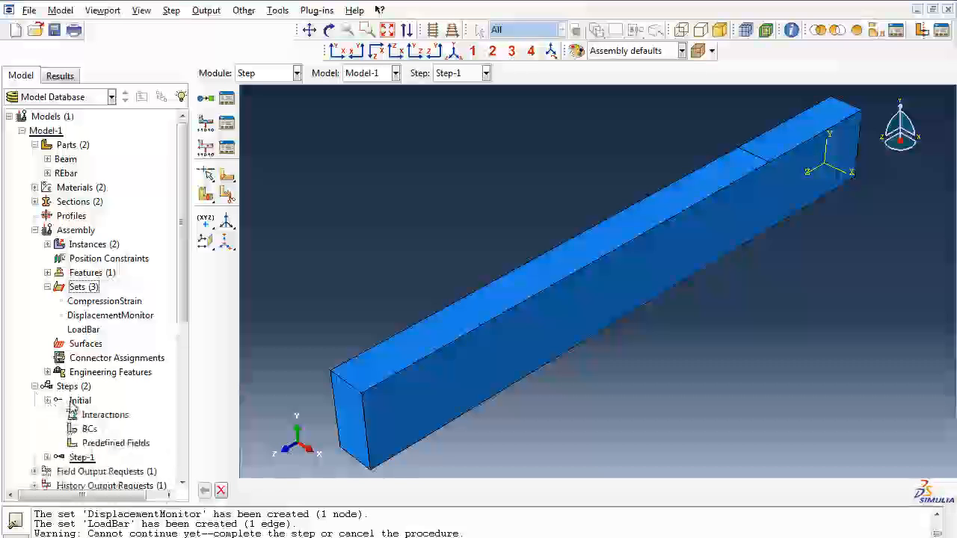
pyautogui.click(35, 471)
pyautogui.doubleClick(67, 484)
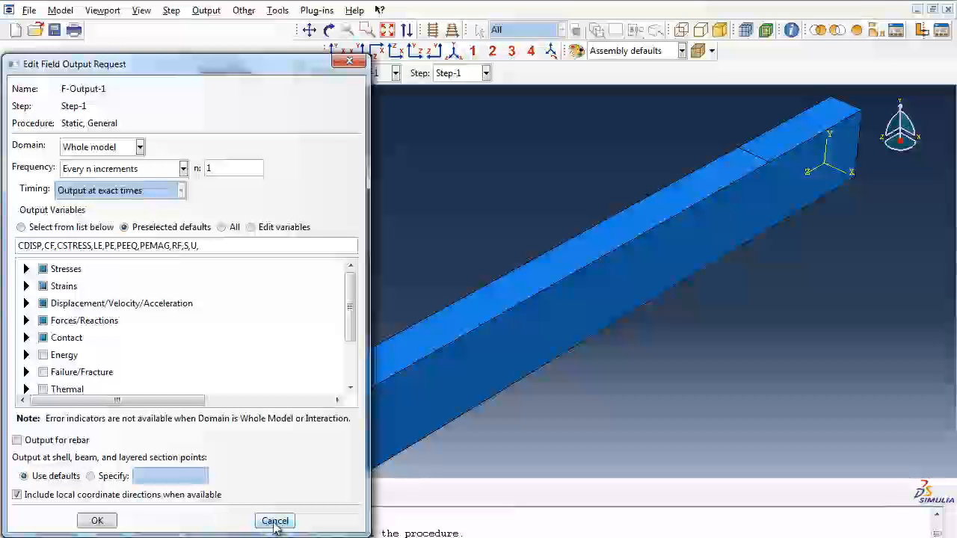
pyautogui.click(26, 371)
pyautogui.click(42, 372)
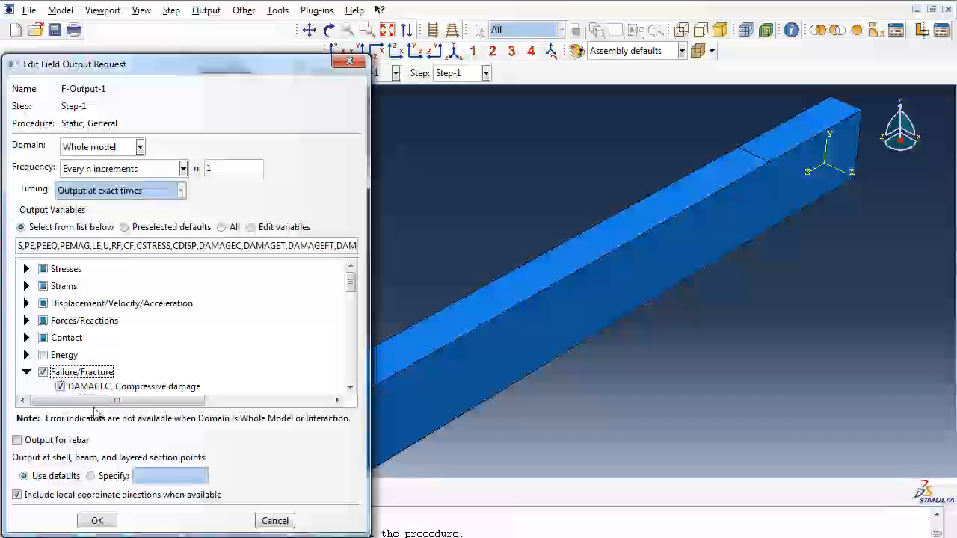
pyautogui.click(98, 521)
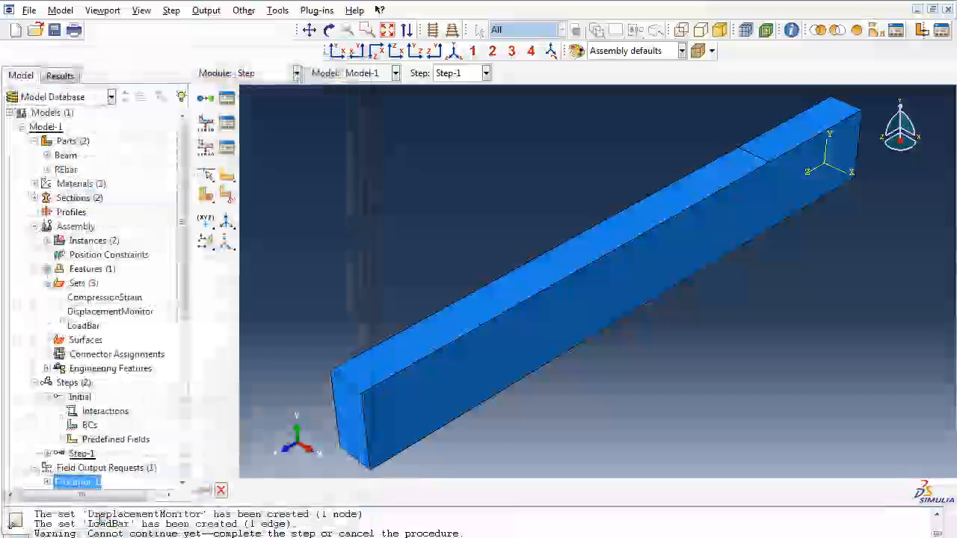
# Step: Create a history output request named Displacement in Step-1, with output every 100 increments
pyautogui.moveTo(180, 307); pyautogui.dragTo(182, 432)
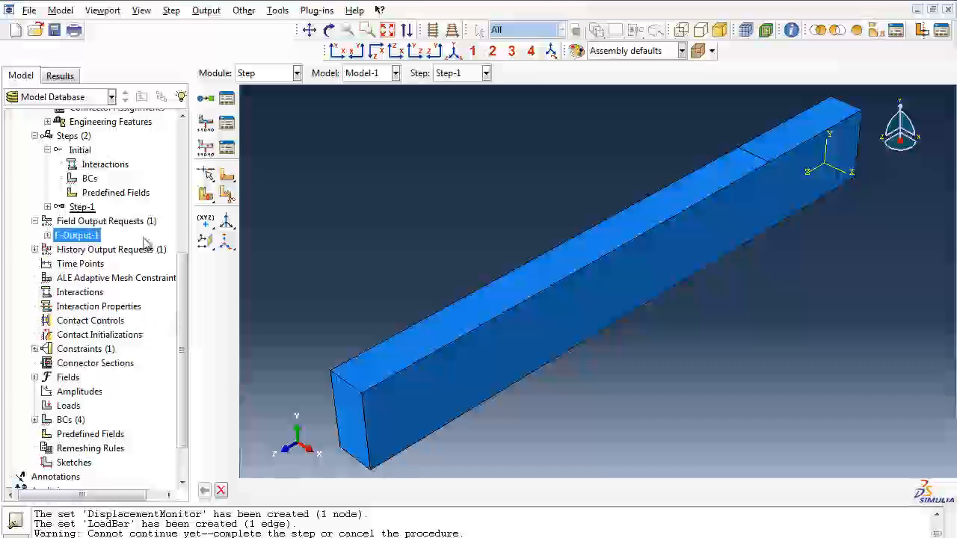
pyautogui.click(47, 208)
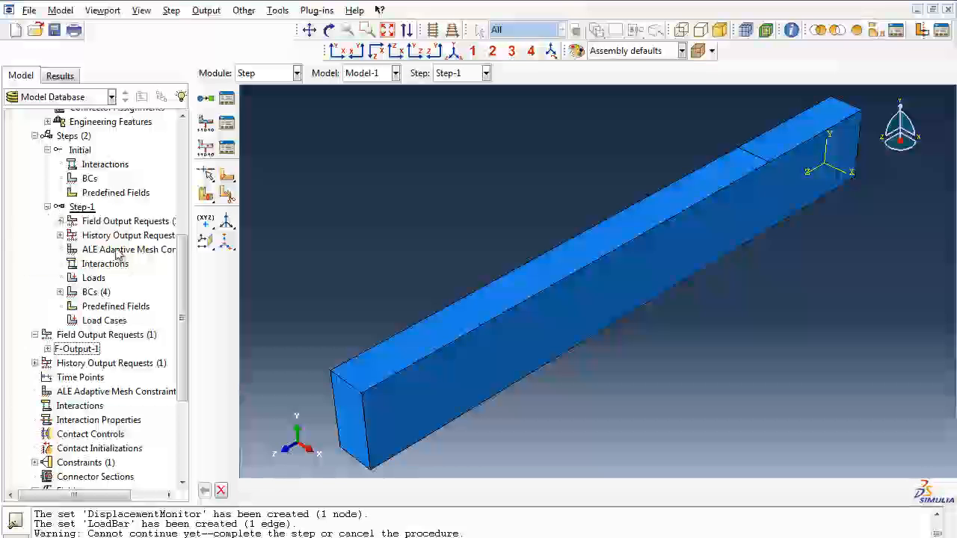
pyautogui.moveTo(107, 496); pyautogui.dragTo(142, 500)
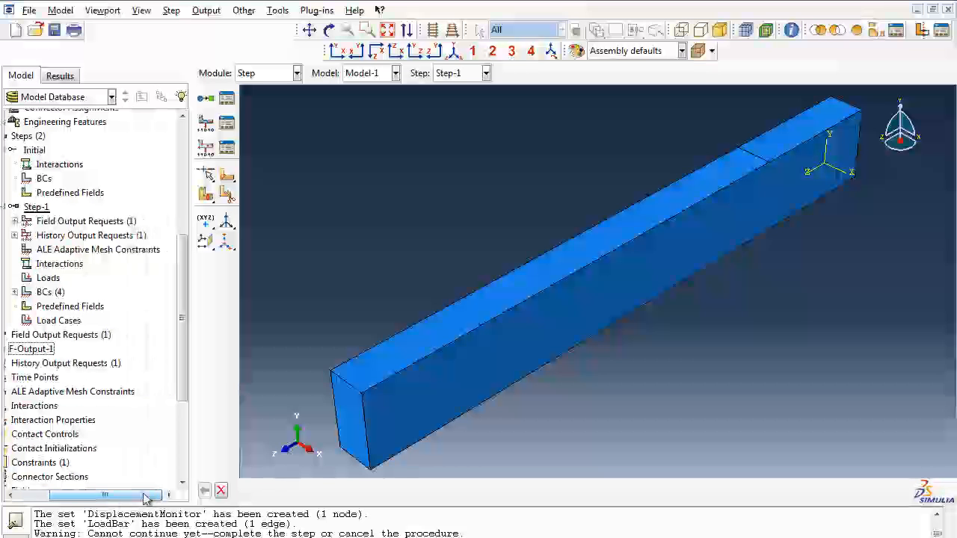
pyautogui.click(15, 235)
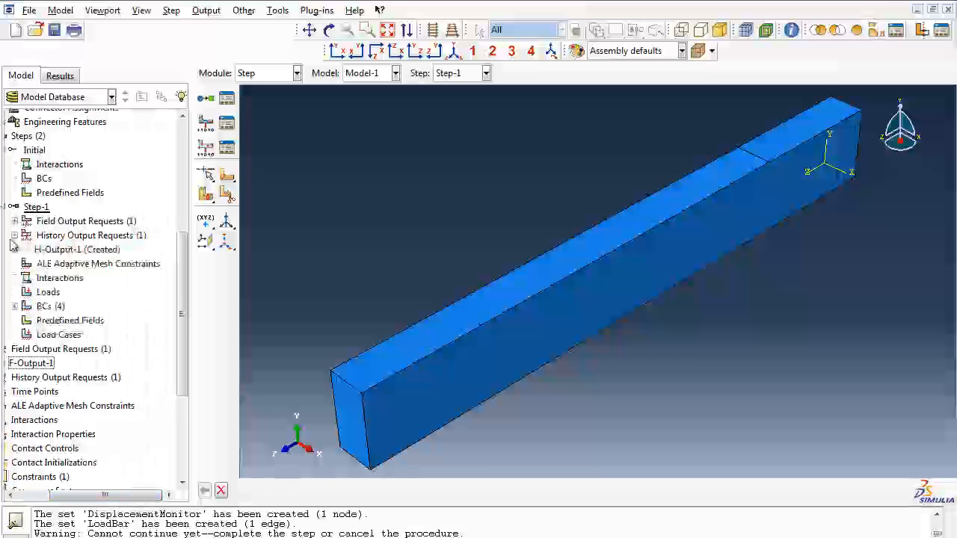
pyautogui.click(54, 251)
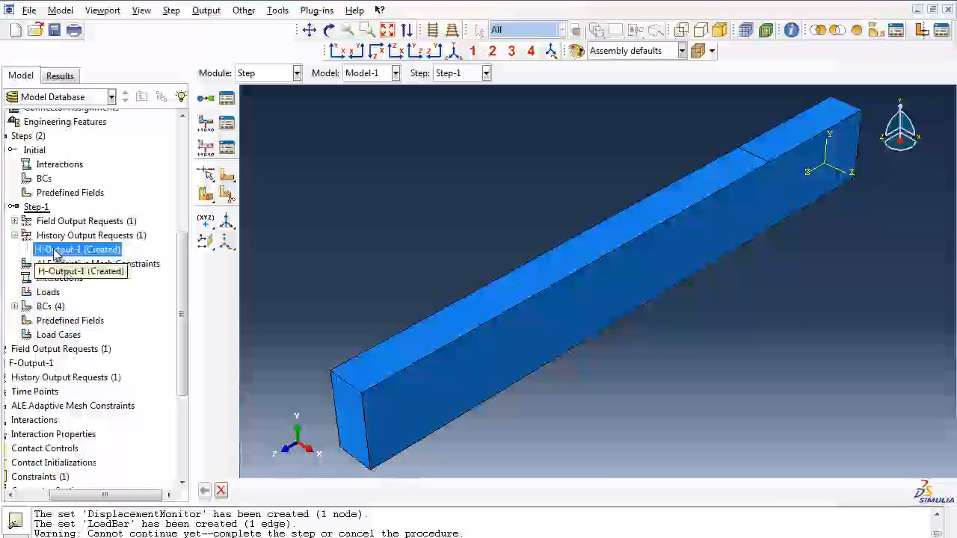
pyautogui.click(62, 237)
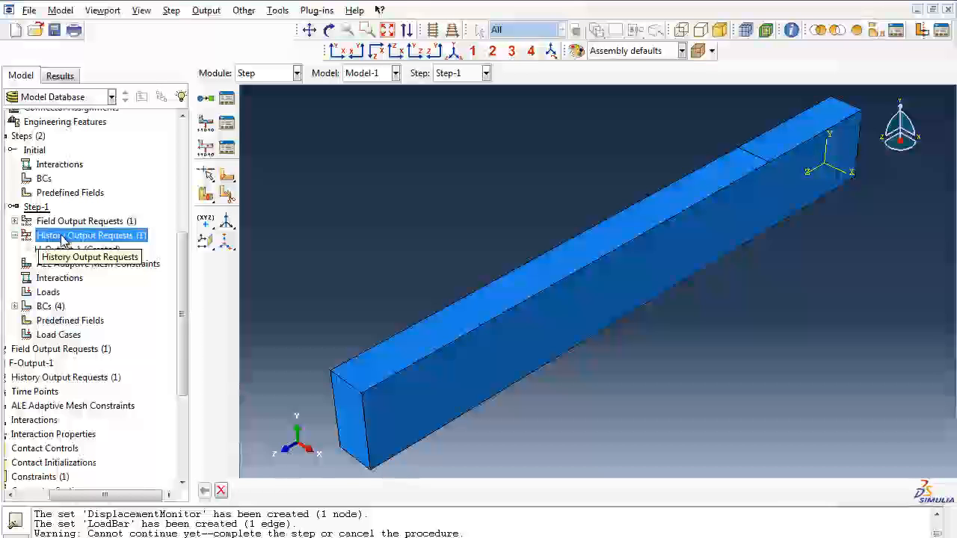
pyautogui.doubleClick(62, 236)
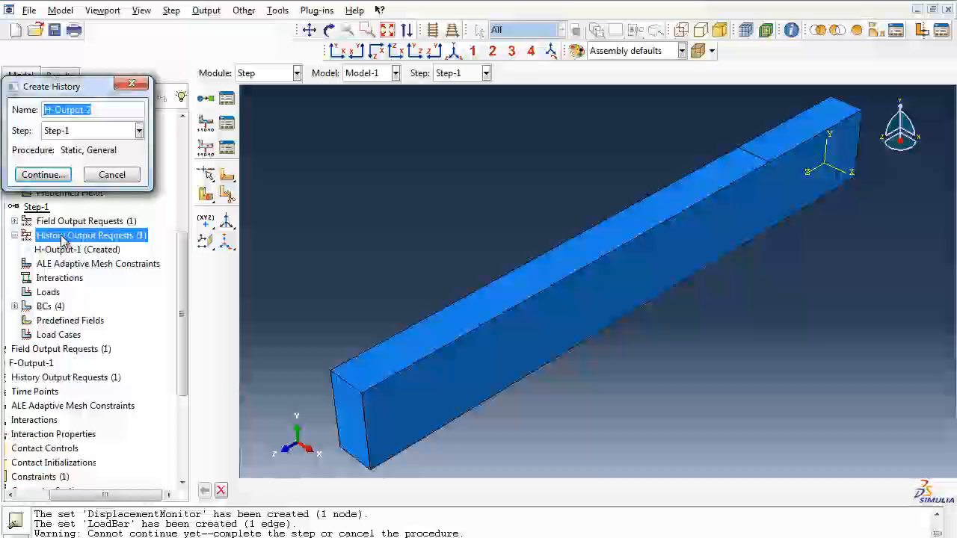
pyautogui.write('Displa')
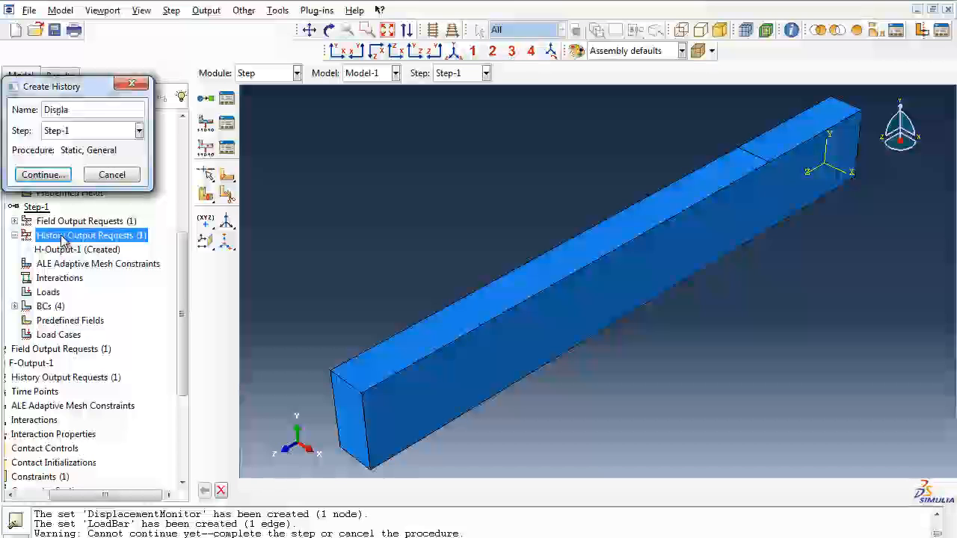
pyautogui.write('cement')
pyautogui.click(58, 176)
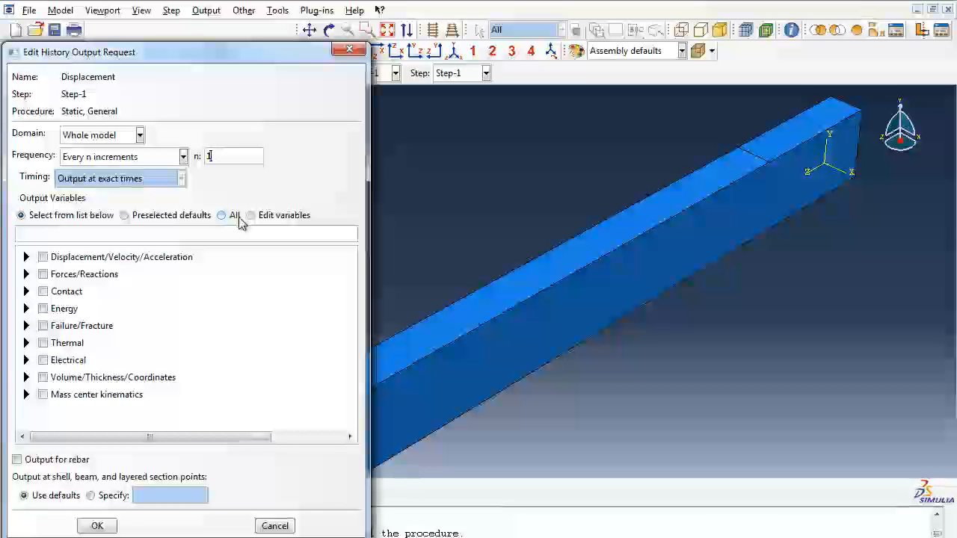
pyautogui.write('00')
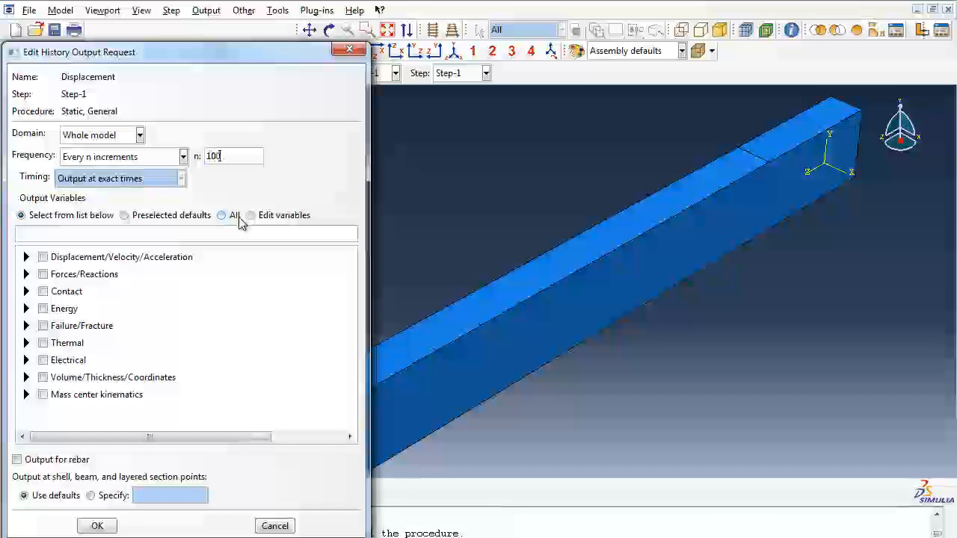
pyautogui.click(26, 257)
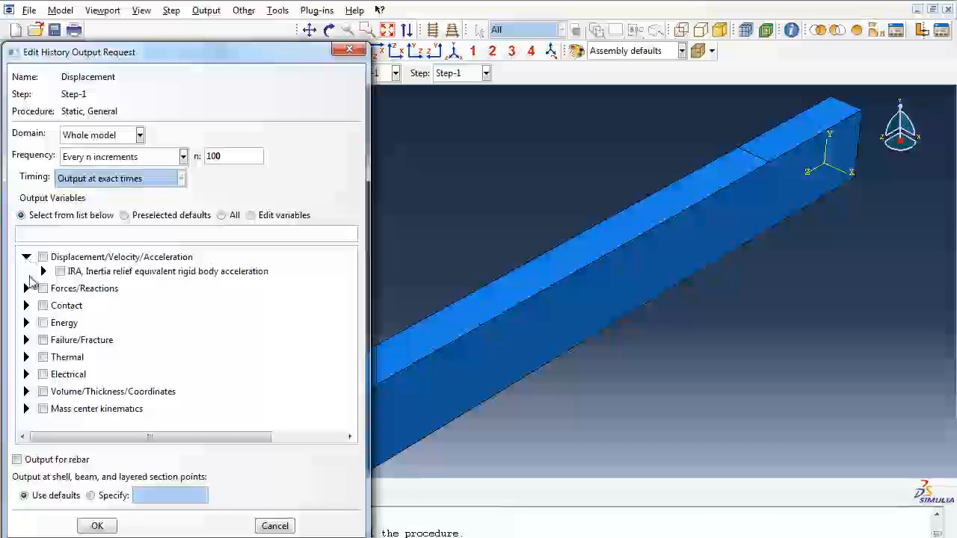
pyautogui.click(27, 257)
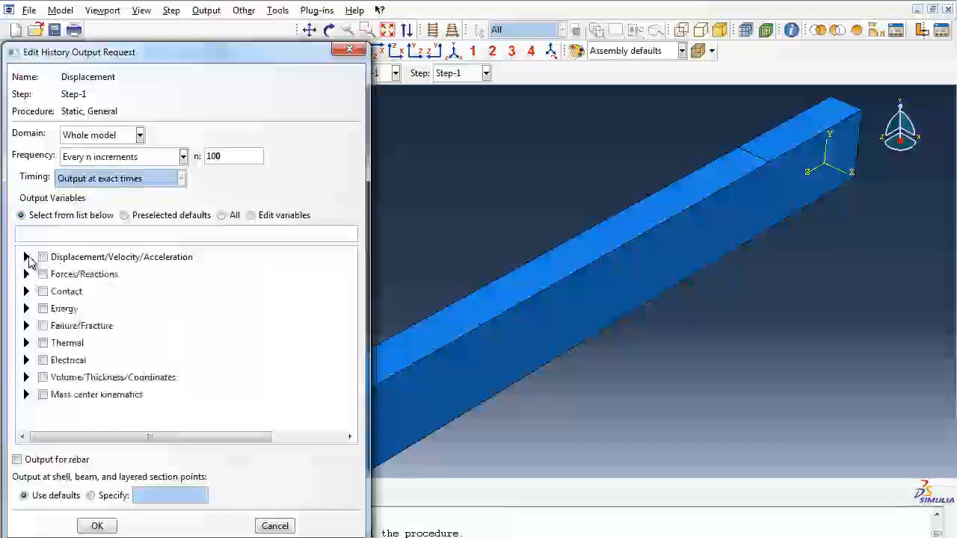
pyautogui.click(43, 258)
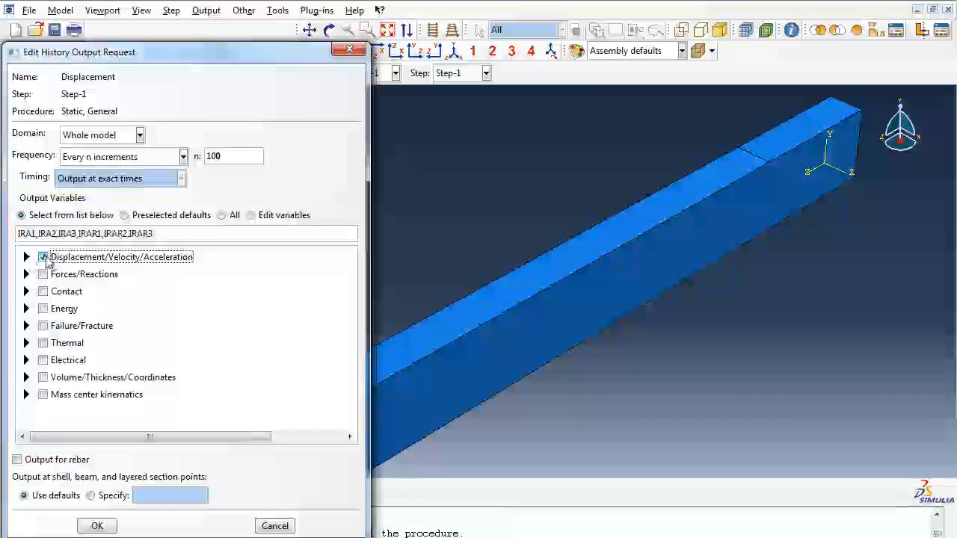
pyautogui.click(43, 257)
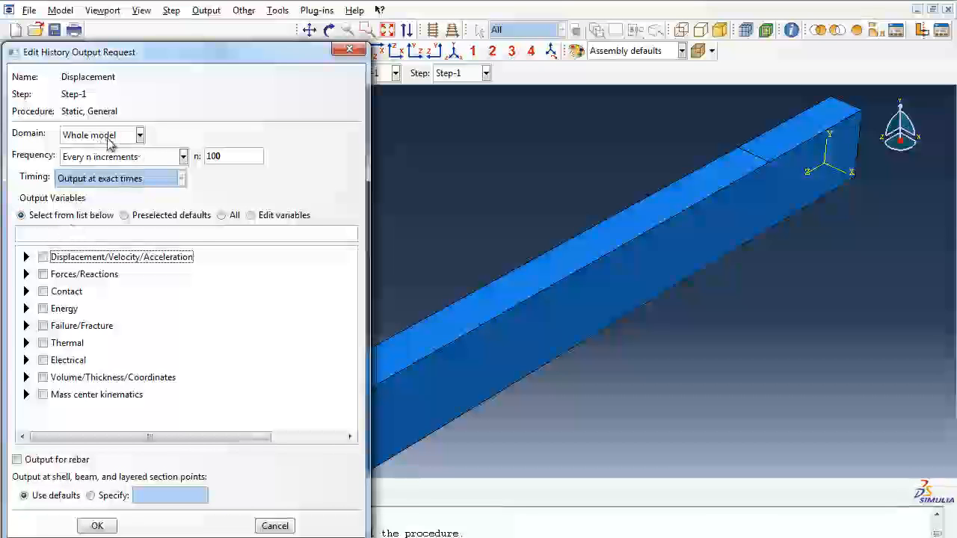
pyautogui.click(26, 257)
pyautogui.click(26, 257)
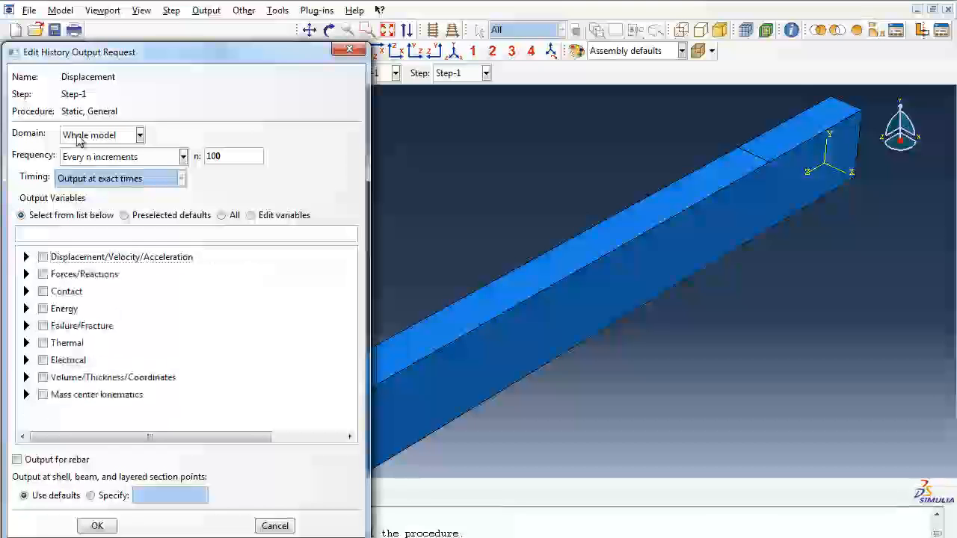
# Step: Apply the Displacement history request to the set DisplacementMonitor and request only the translation U2
pyautogui.click(131, 139)
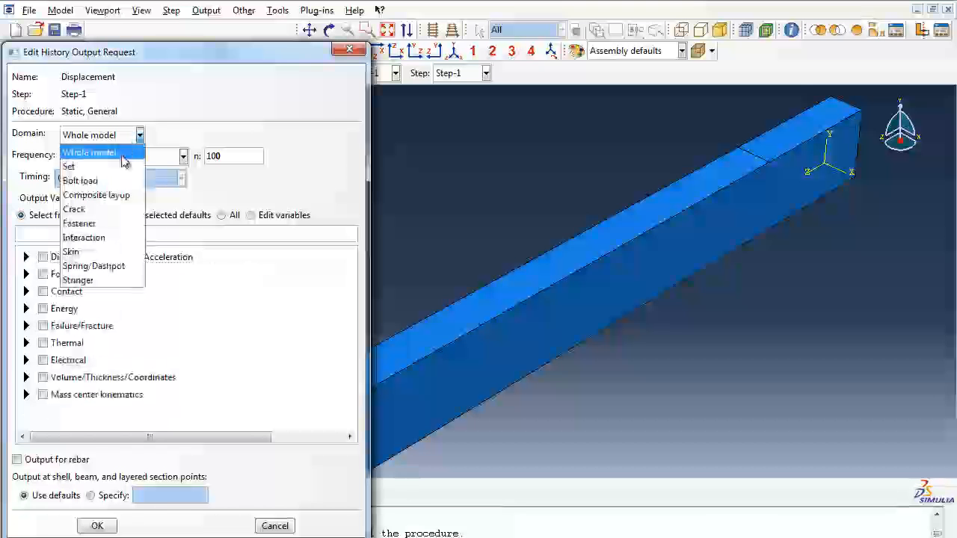
pyautogui.click(121, 164)
pyautogui.click(246, 138)
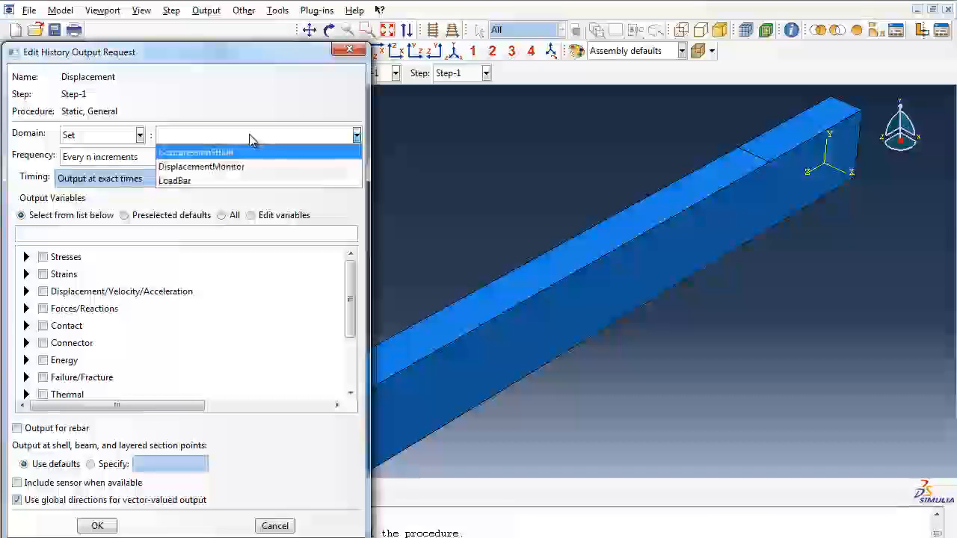
pyautogui.click(246, 166)
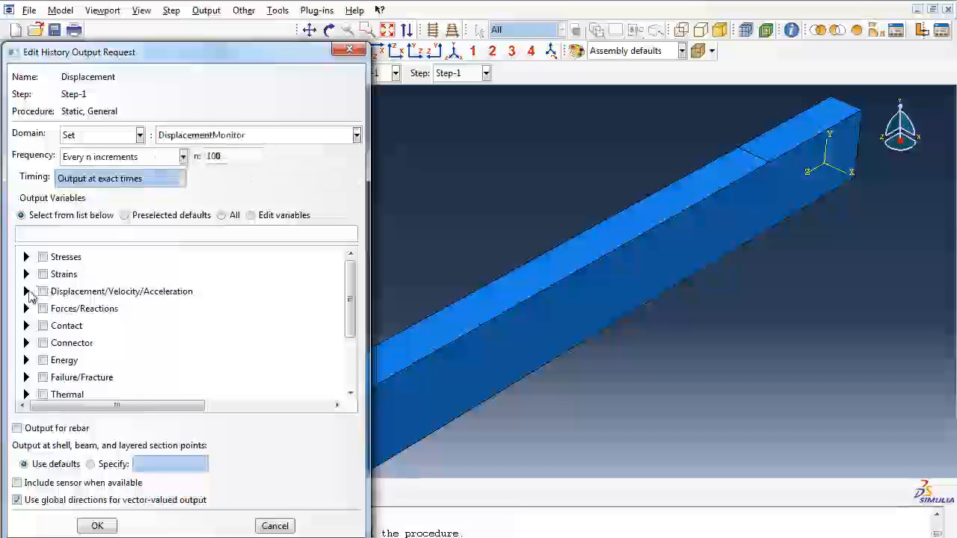
pyautogui.click(27, 291)
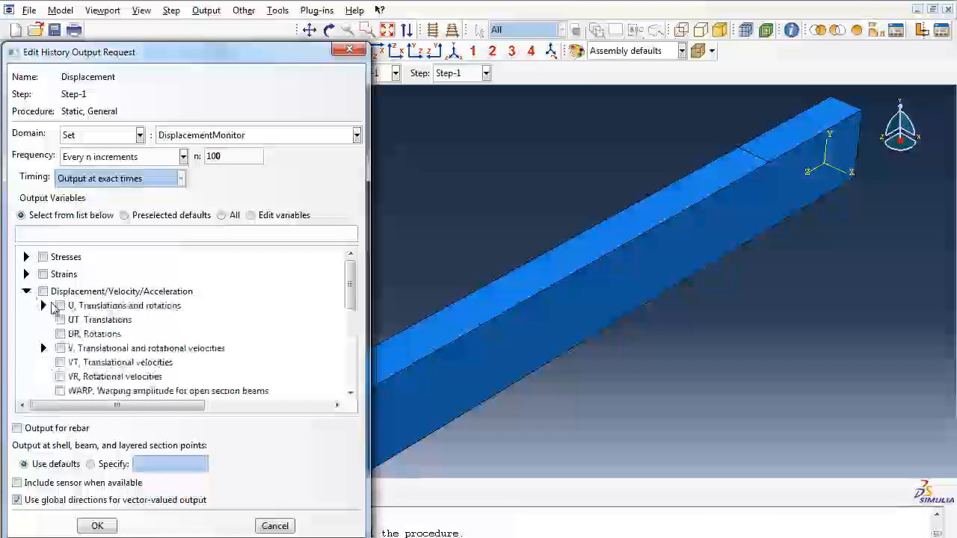
pyautogui.click(43, 306)
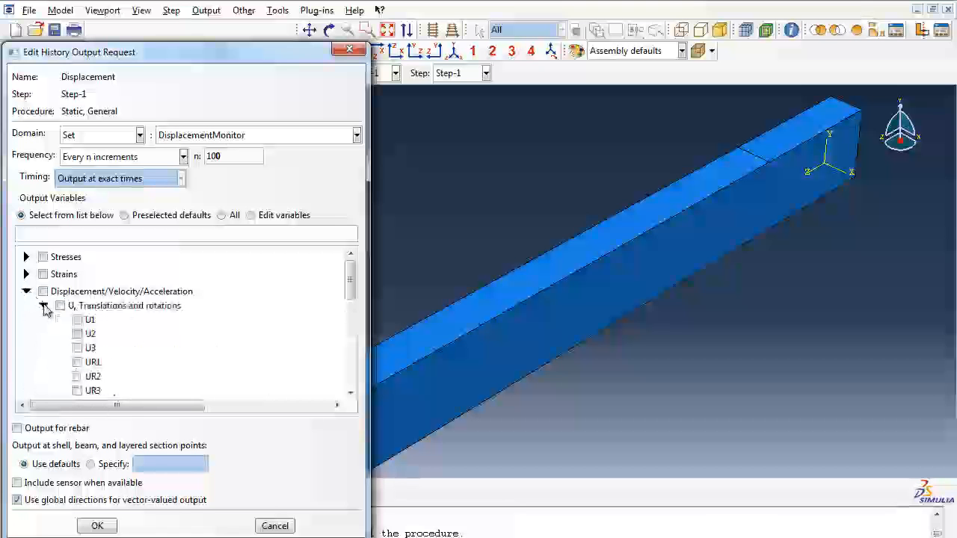
pyautogui.click(78, 334)
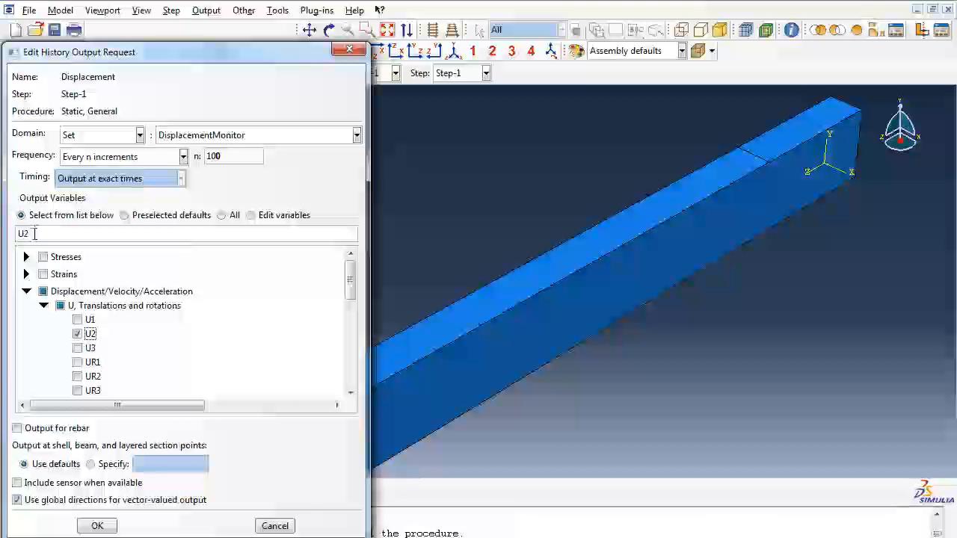
pyautogui.click(98, 527)
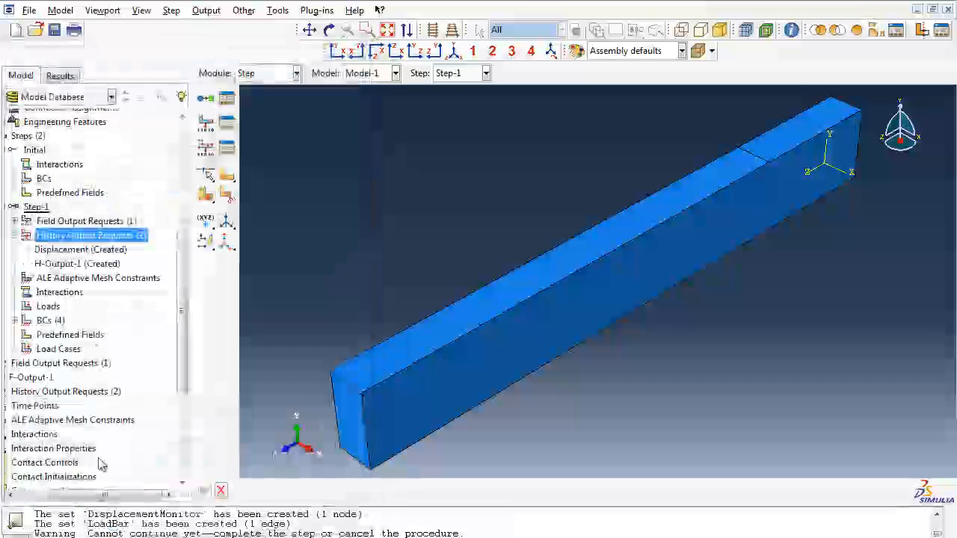
# Step: Create another history output request in Step-1, named Strain
pyautogui.doubleClick(70, 240)
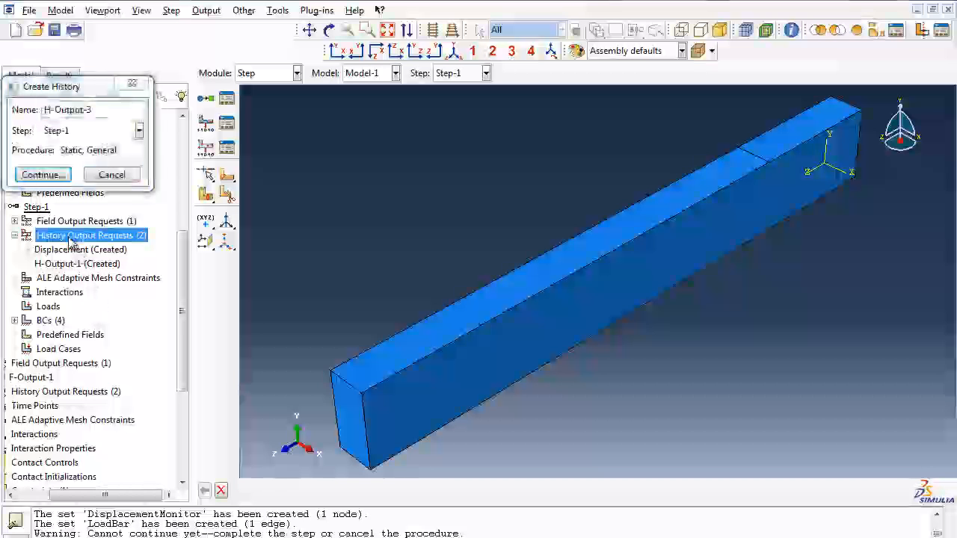
pyautogui.click(92, 110)
pyautogui.moveTo(91, 110); pyautogui.dragTo(42, 111)
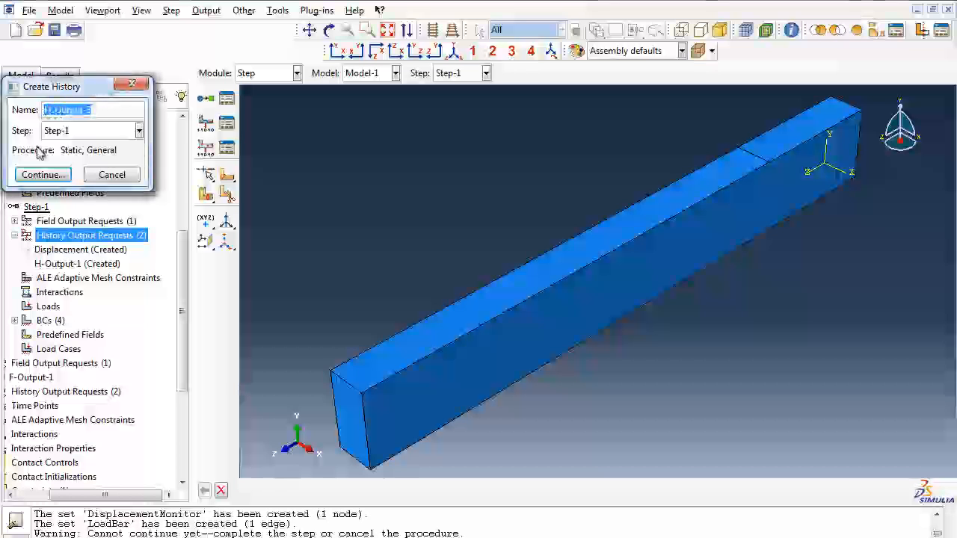
pyautogui.write('Strain')
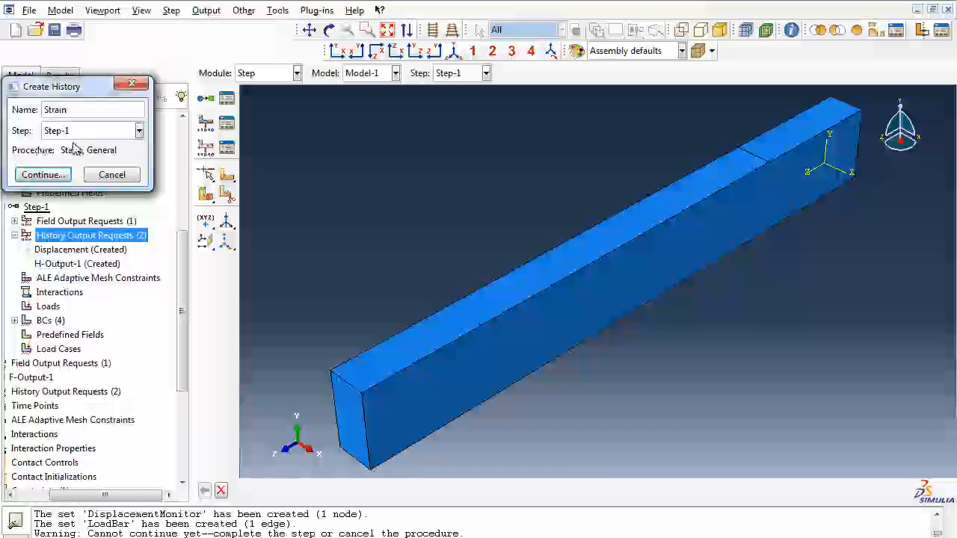
pyautogui.click(60, 175)
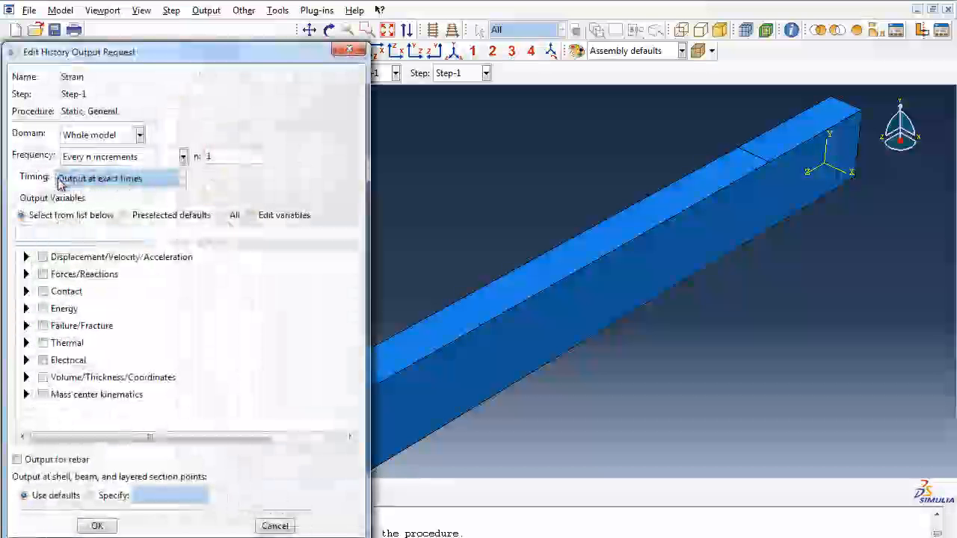
# Step: Set the domain of the Strain history request to the set CompressionStrain
pyautogui.click(139, 135)
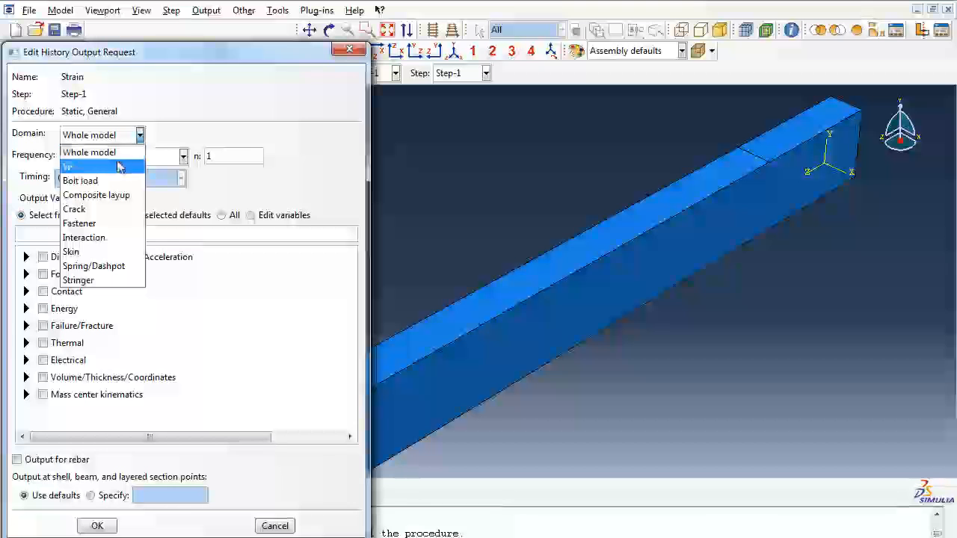
pyautogui.click(117, 166)
pyautogui.click(307, 136)
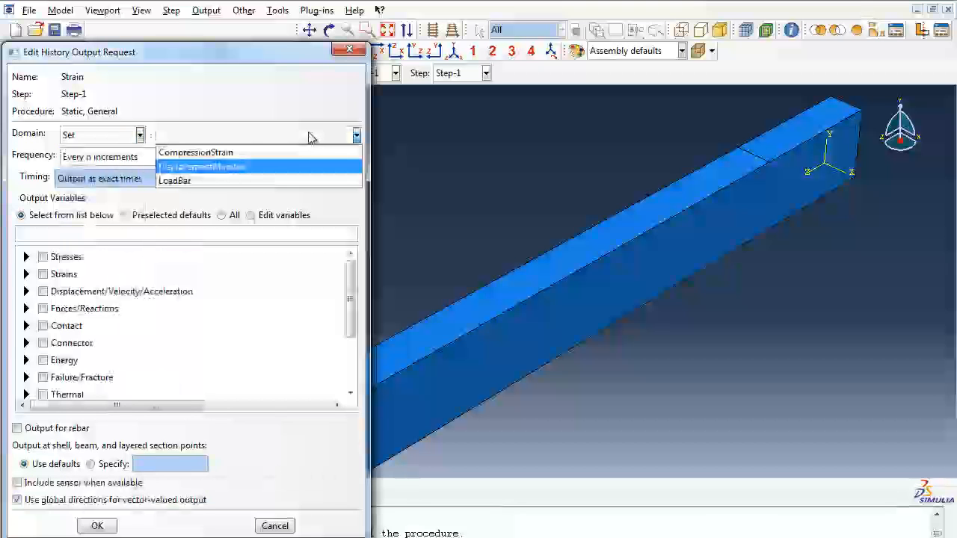
pyautogui.click(262, 153)
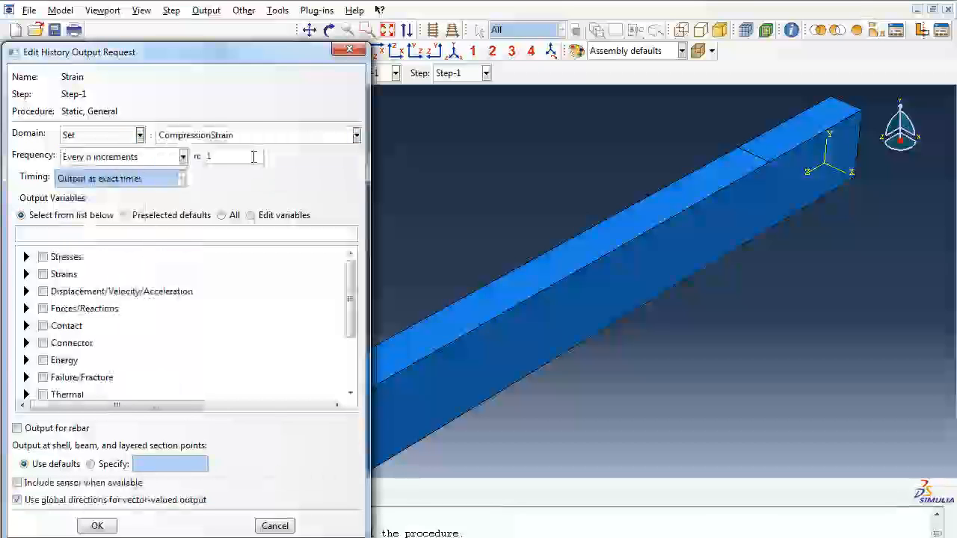
# Step: Set the Strain history request to output every 100 increments and request only the total strain component E11
pyautogui.write('00')
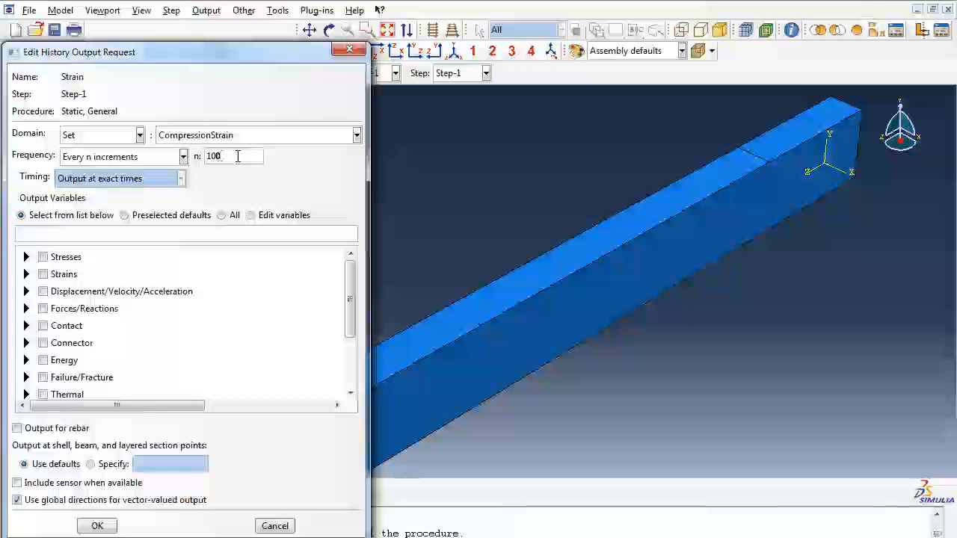
pyautogui.click(26, 274)
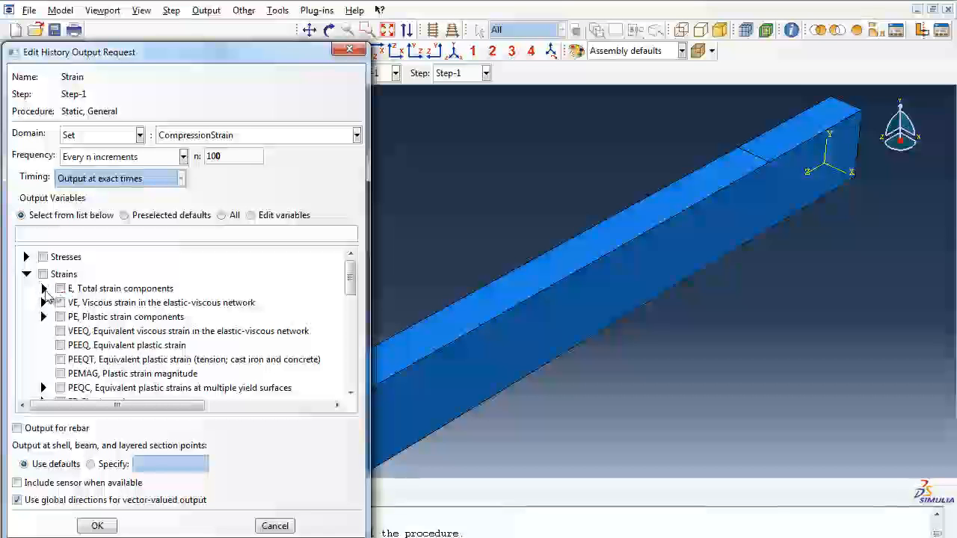
pyautogui.click(43, 288)
pyautogui.click(77, 303)
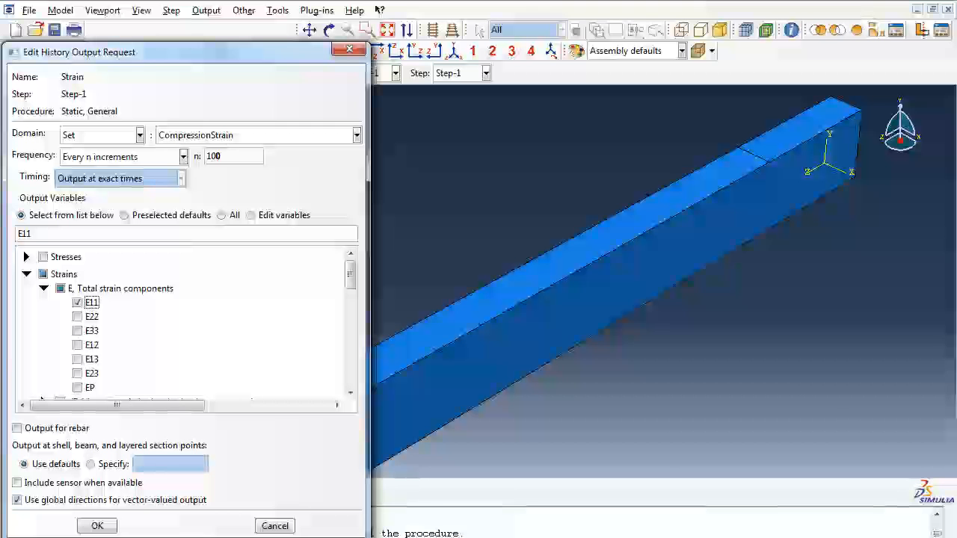
pyautogui.click(267, 536)
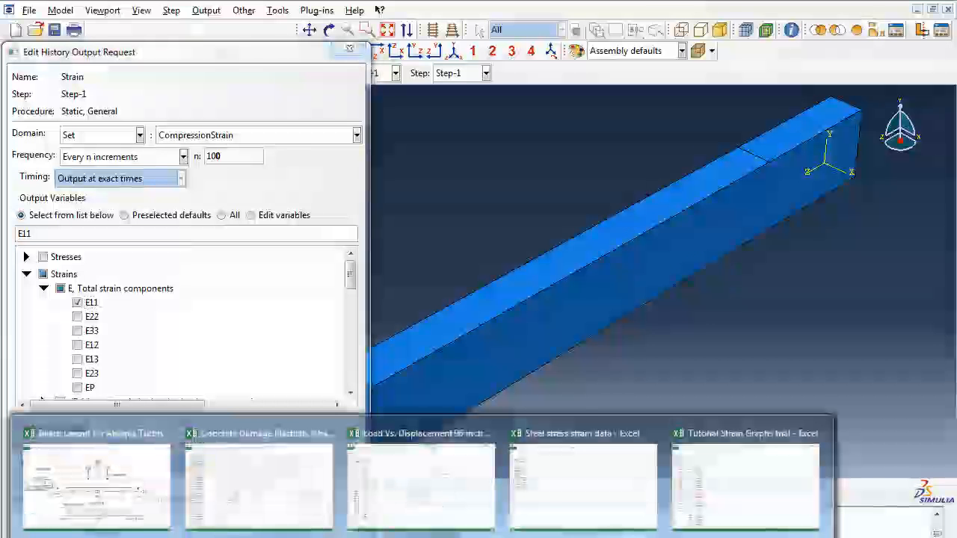
pyautogui.click(132, 504)
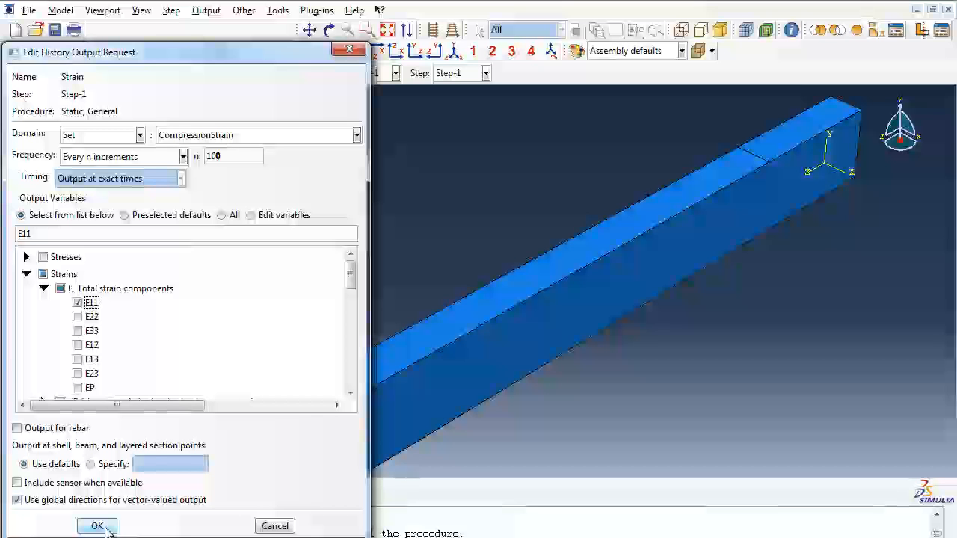
pyautogui.click(97, 526)
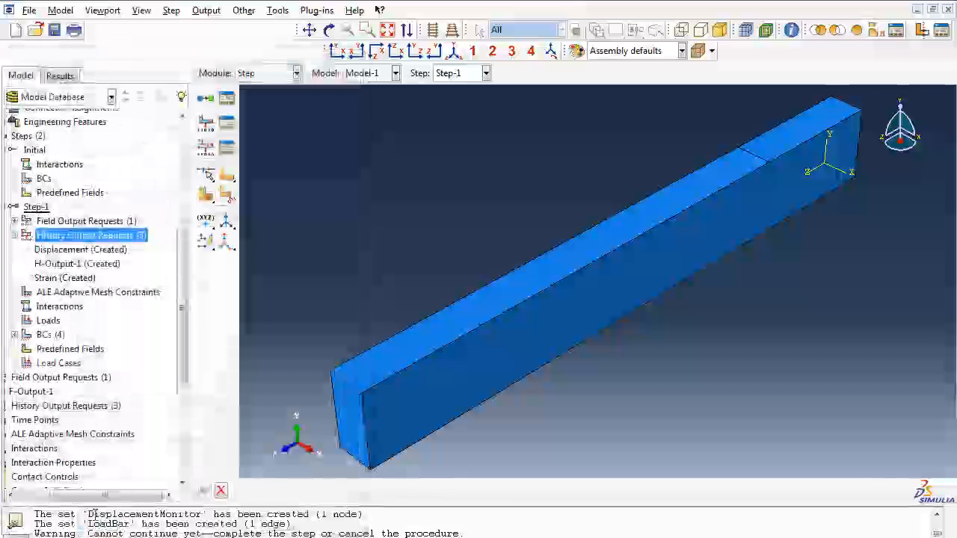
# Step: Create a history output request named Force in Step-1 for the set LoadBar, with output every 100 increments
pyautogui.doubleClick(95, 236)
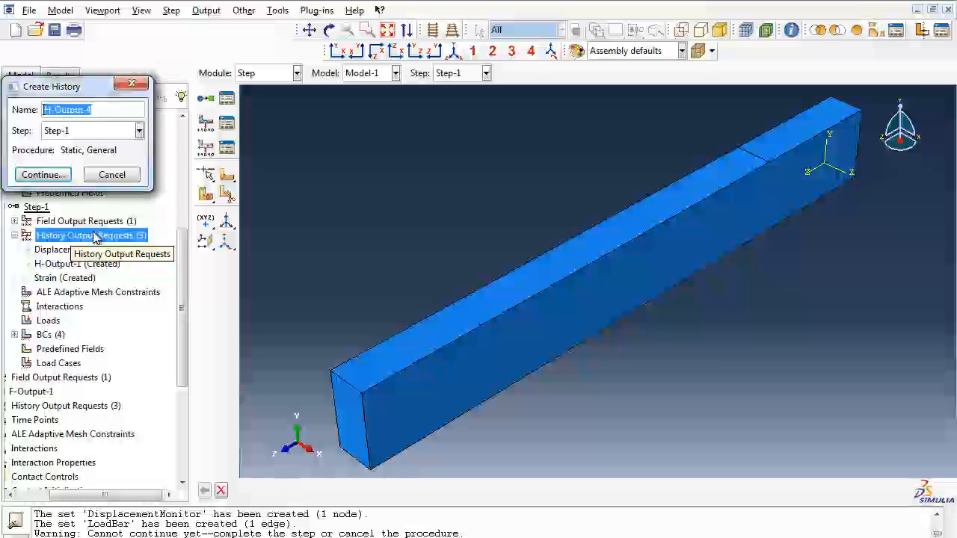
pyautogui.write('Force')
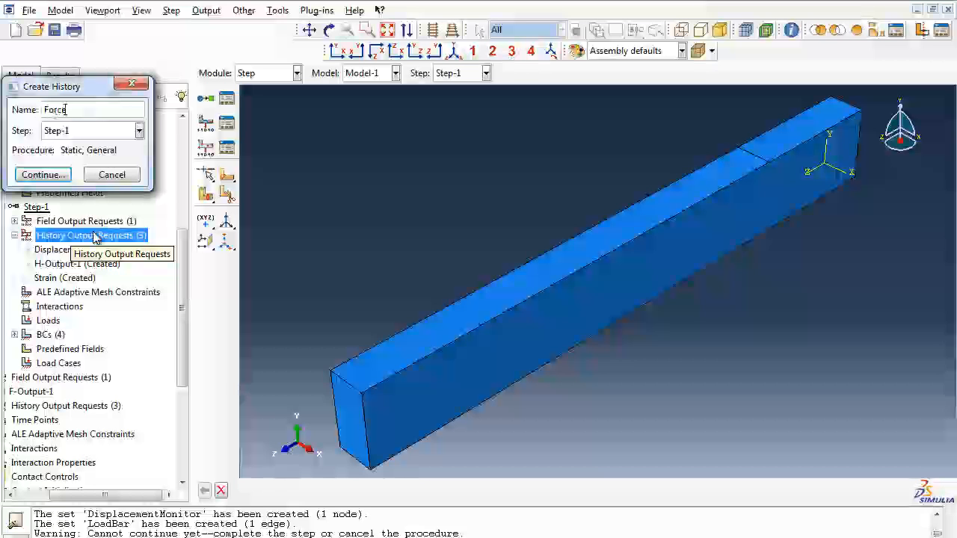
pyautogui.click(60, 175)
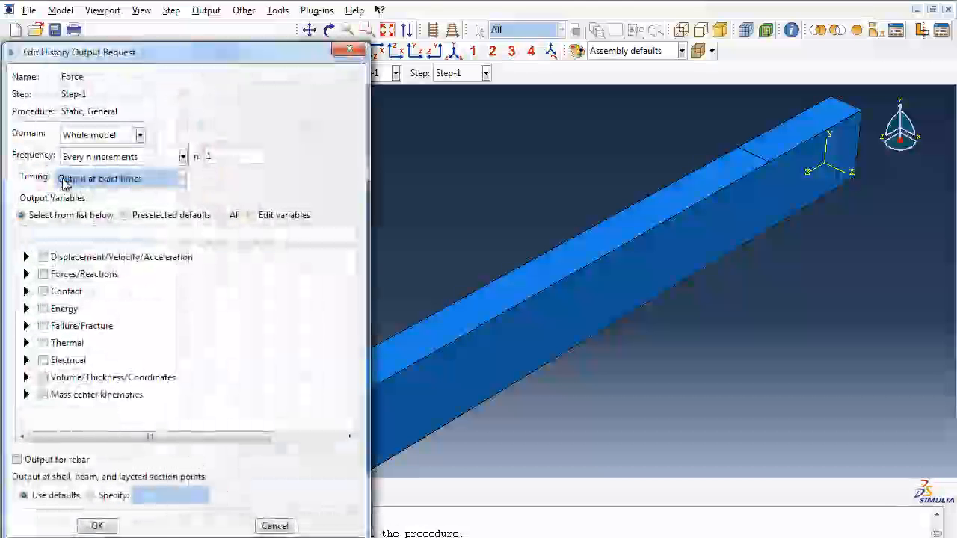
pyautogui.click(127, 135)
pyautogui.click(123, 167)
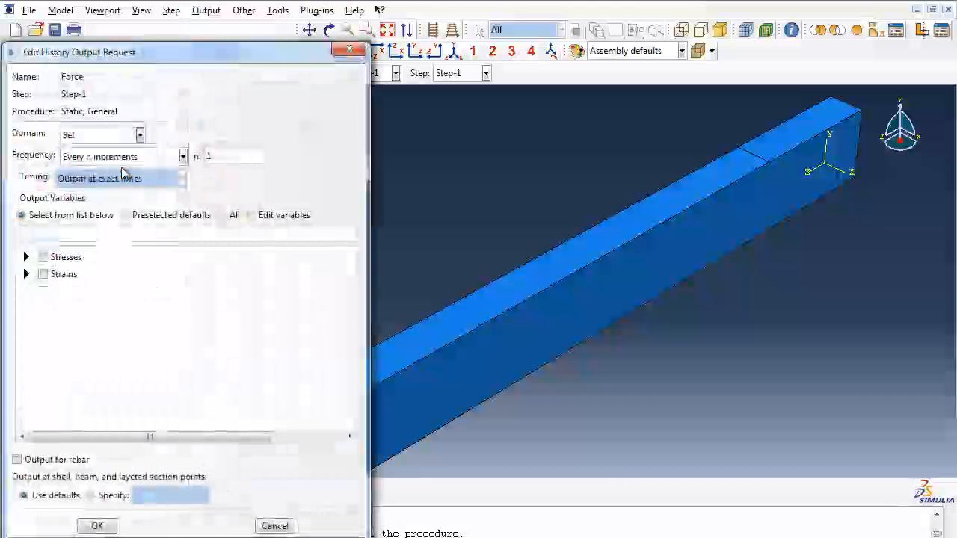
pyautogui.click(223, 137)
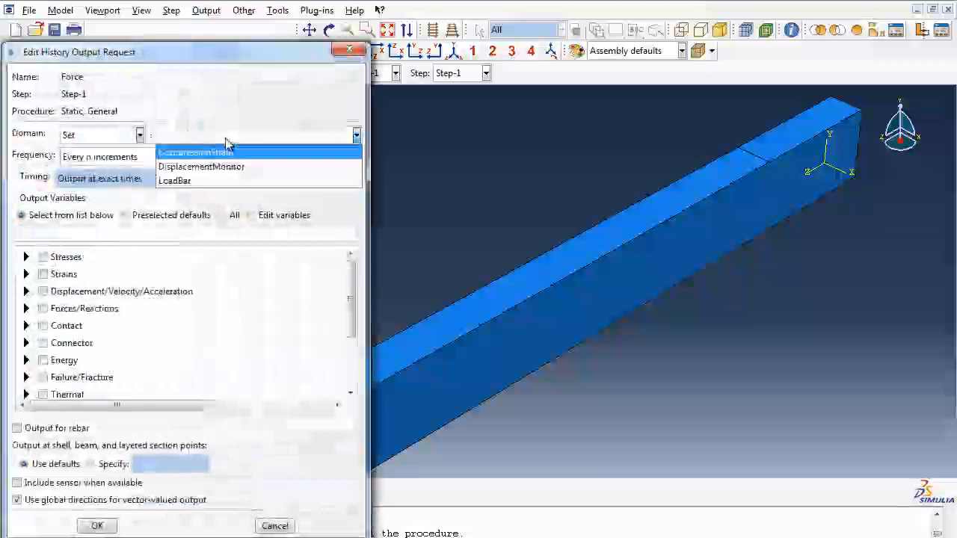
pyautogui.click(222, 180)
pyautogui.click(233, 161)
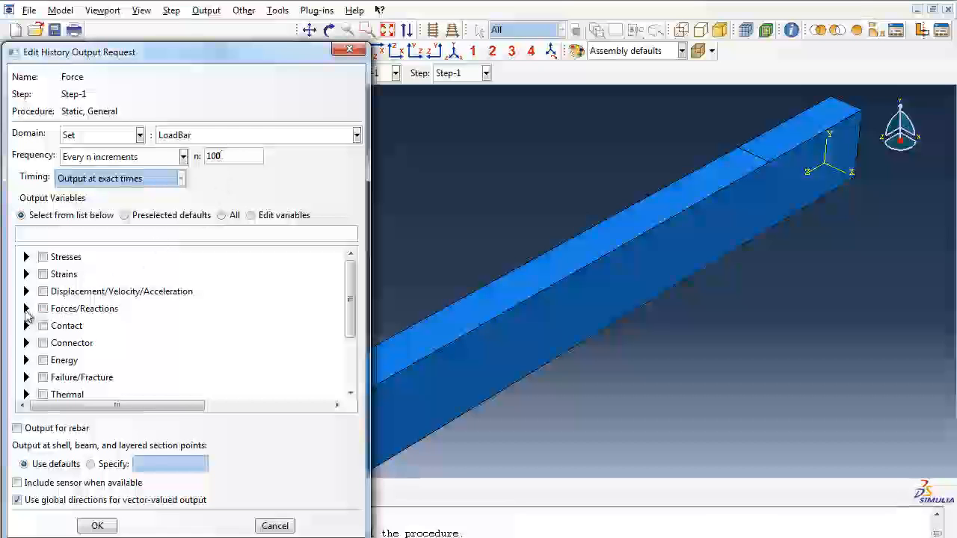
# Step: Request only the reaction force RF2 in the Force history request and accept it
pyautogui.click(26, 309)
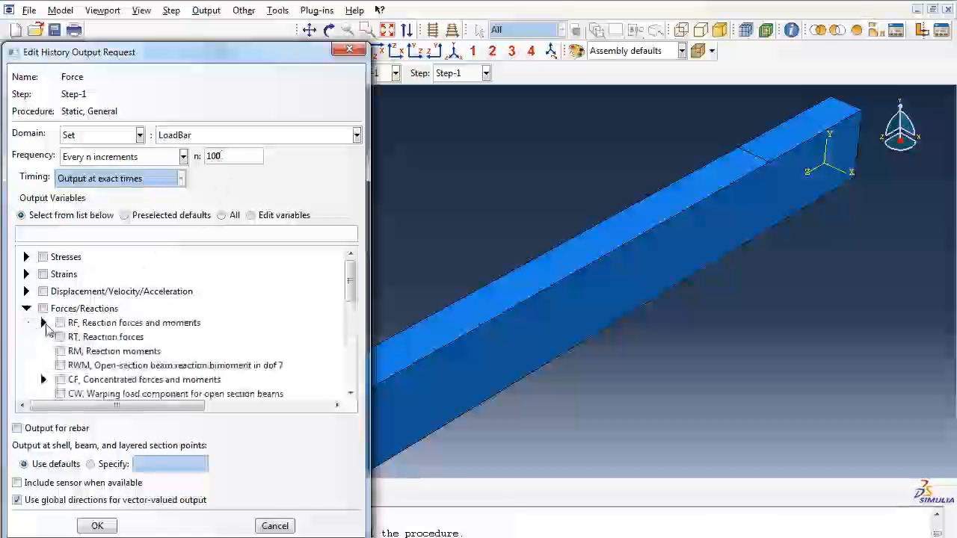
pyautogui.click(44, 323)
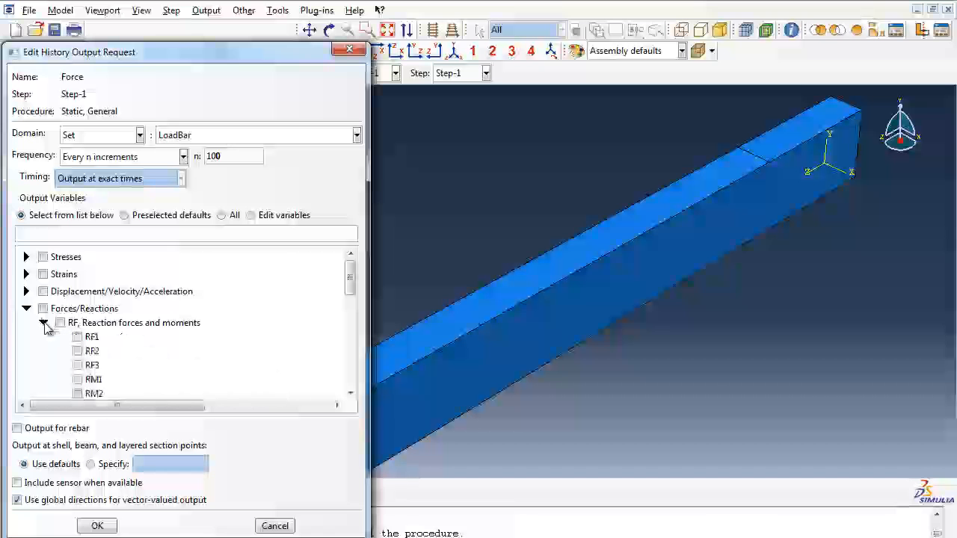
pyautogui.click(78, 350)
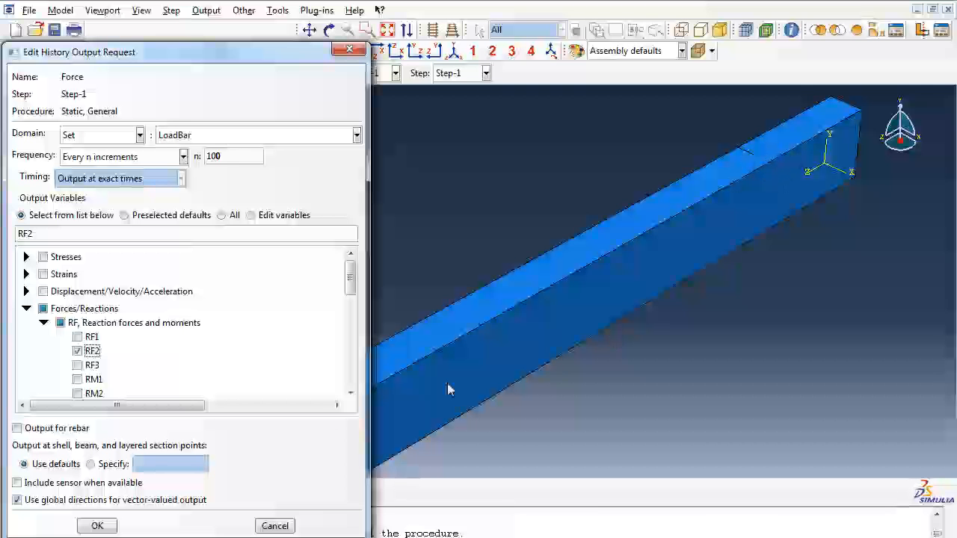
pyautogui.click(97, 526)
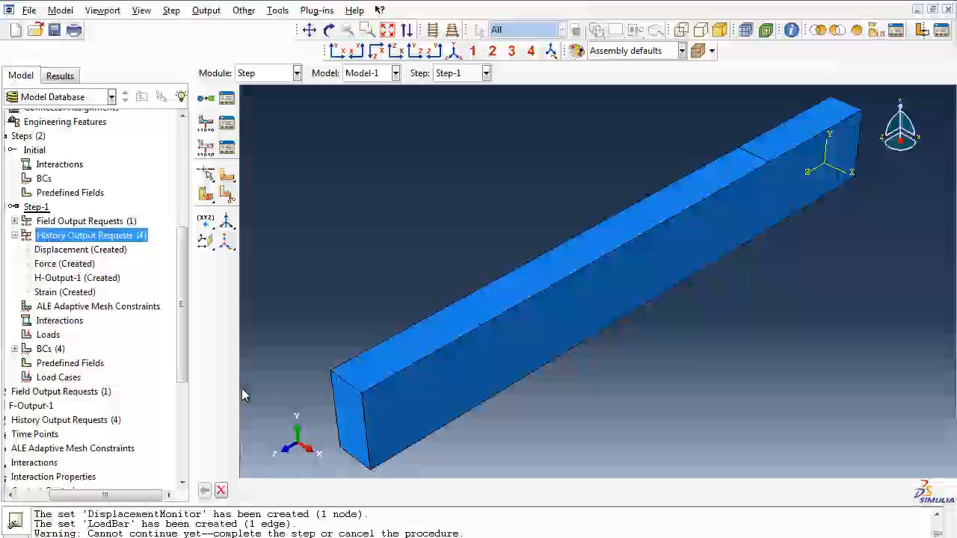
# Step: Switch to the Job module and start a new job named Job-1 for Model-1
pyautogui.click(265, 74)
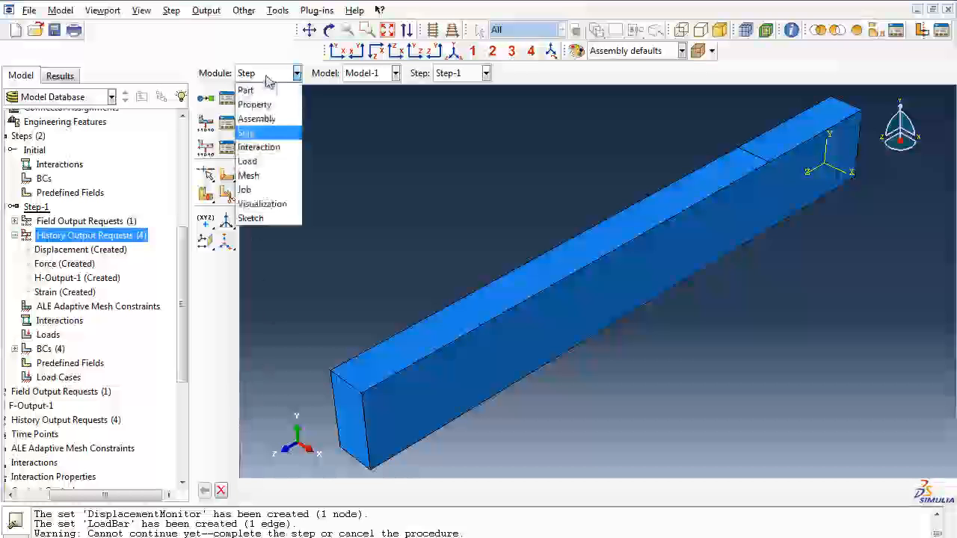
pyautogui.click(250, 190)
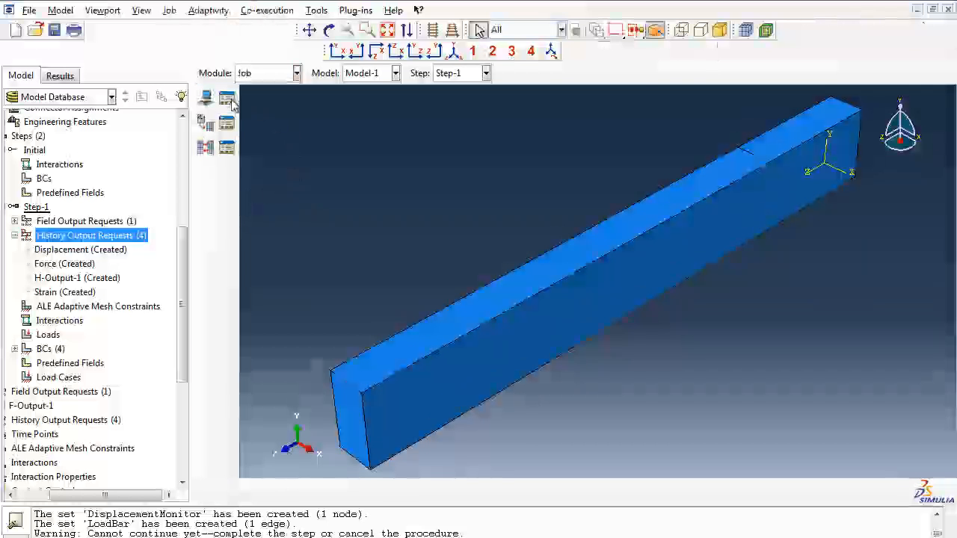
pyautogui.click(228, 104)
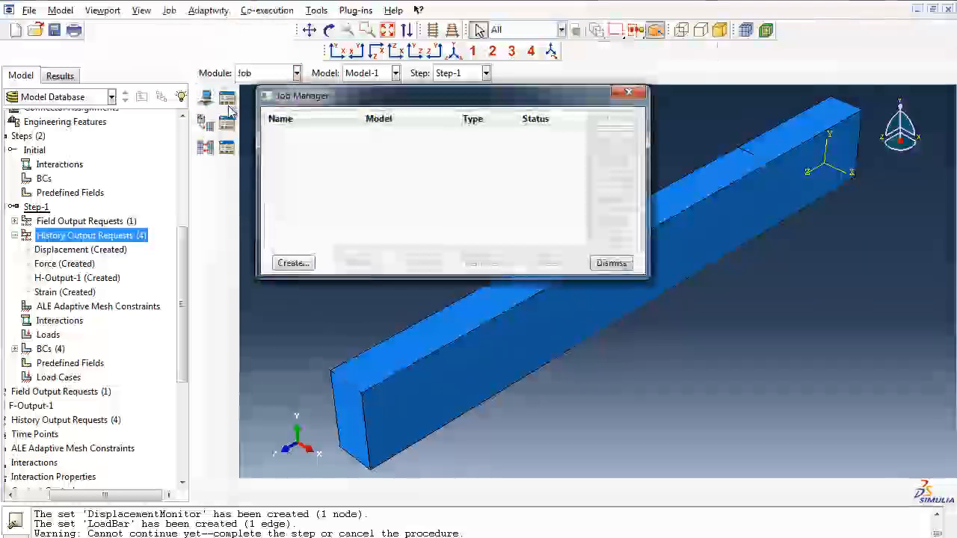
pyautogui.click(301, 264)
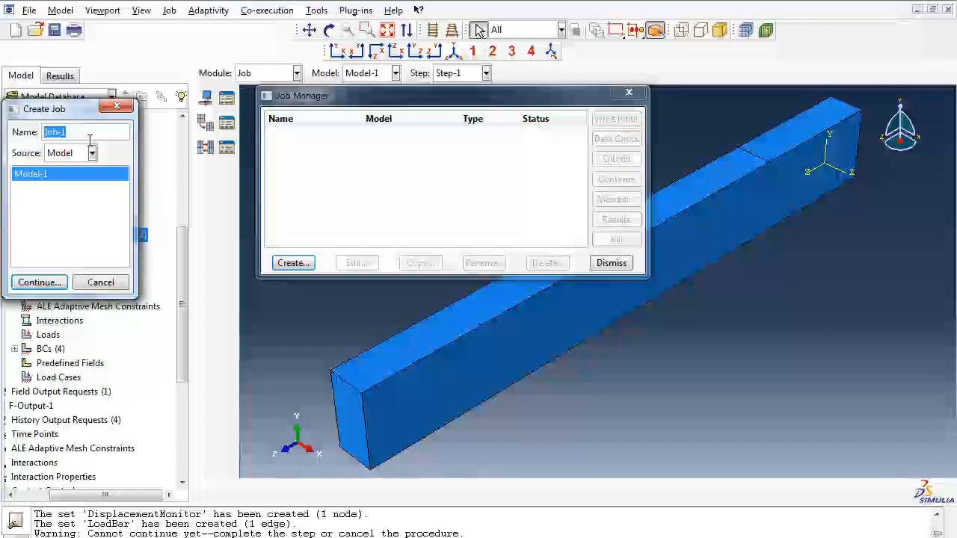
pyautogui.click(38, 283)
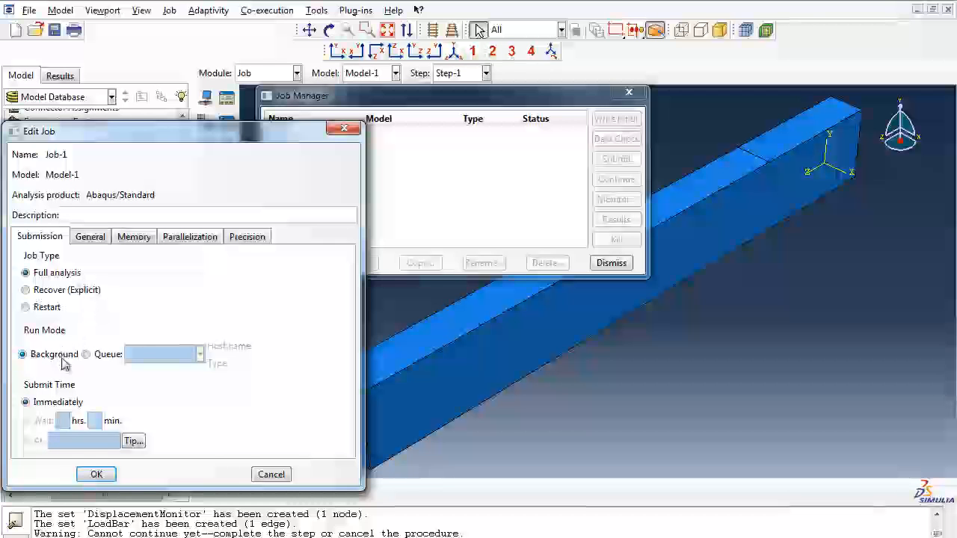
# Step: Review the general, memory, parallelization and precision settings of Job-1 and accept it as an immediate full analysis with default settings
pyautogui.click(91, 237)
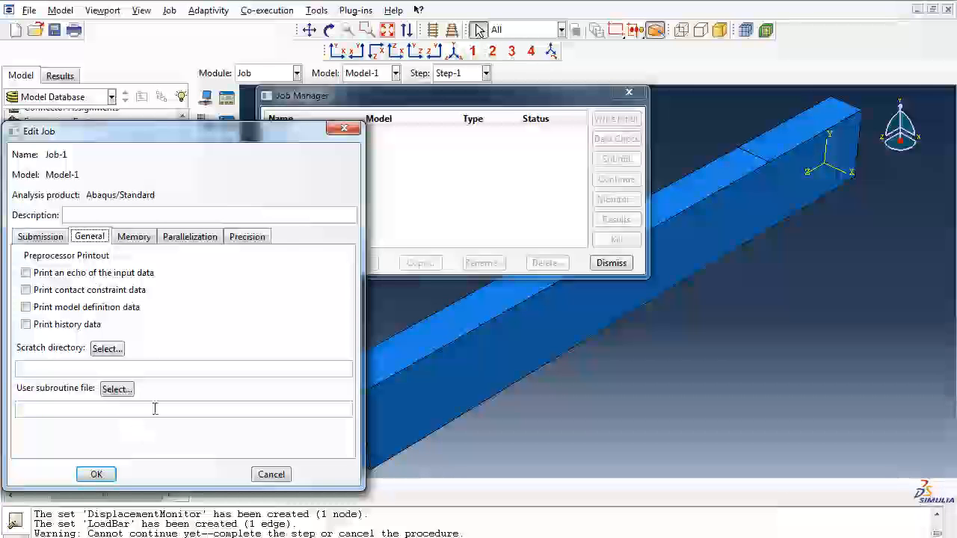
pyautogui.click(133, 237)
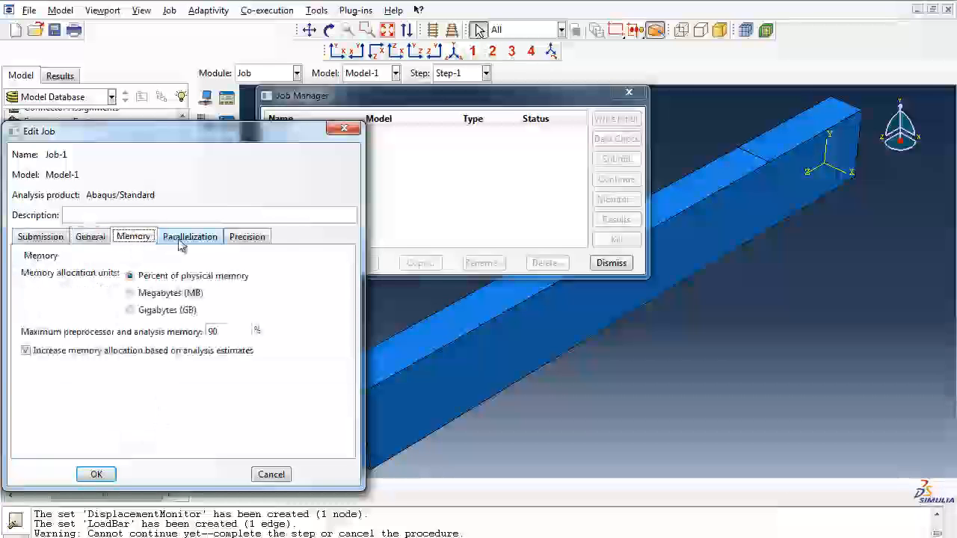
pyautogui.click(184, 239)
pyautogui.click(241, 239)
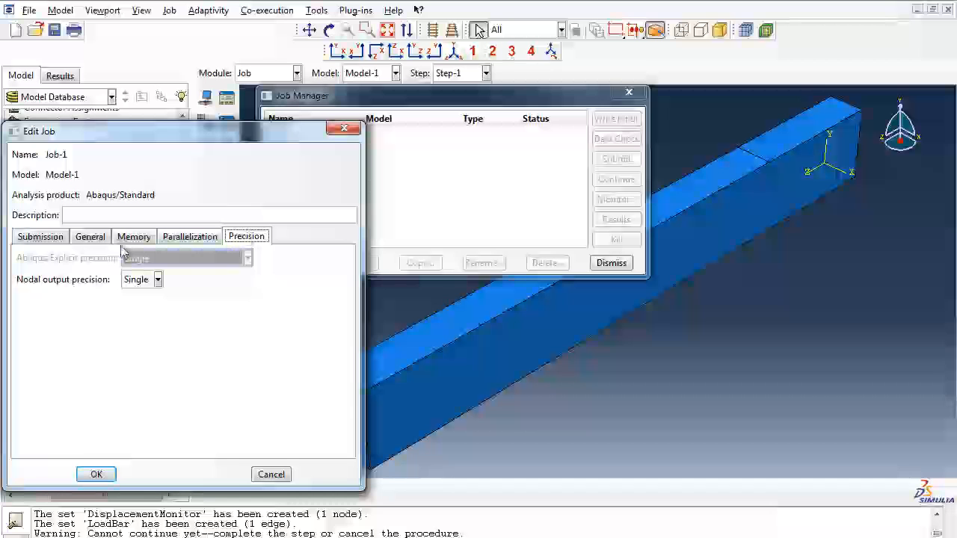
pyautogui.click(49, 238)
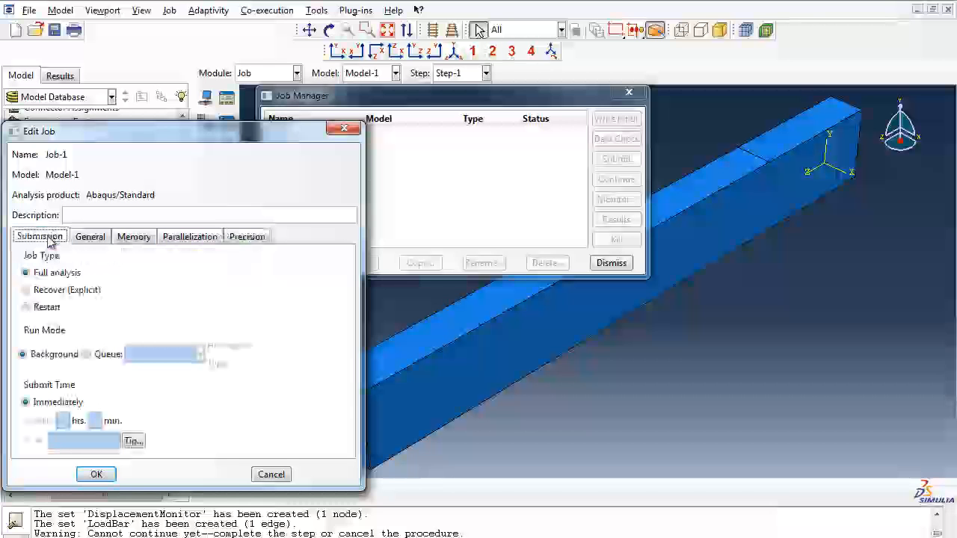
pyautogui.click(97, 474)
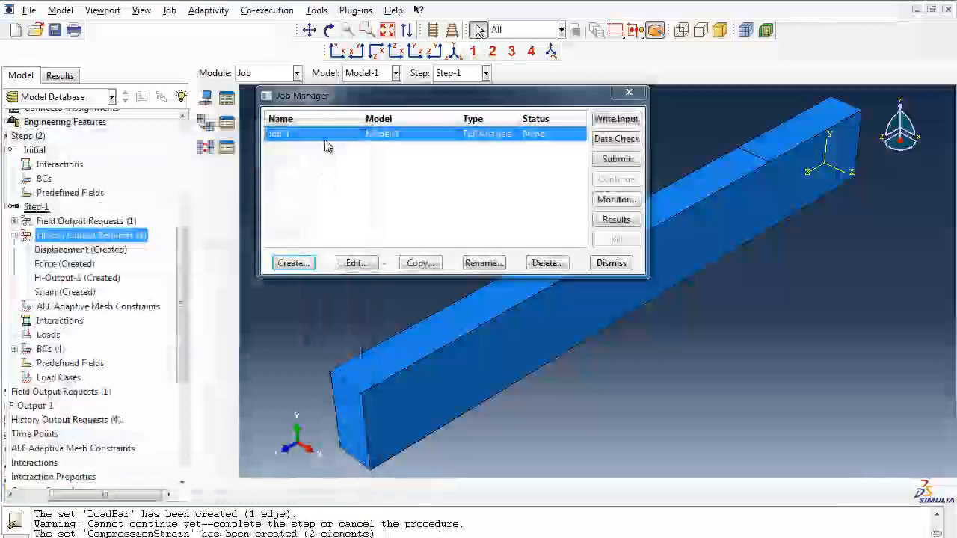
# Step: Run a data check on Job-1, overwriting the existing job files, and open its monitor
pyautogui.click(617, 141)
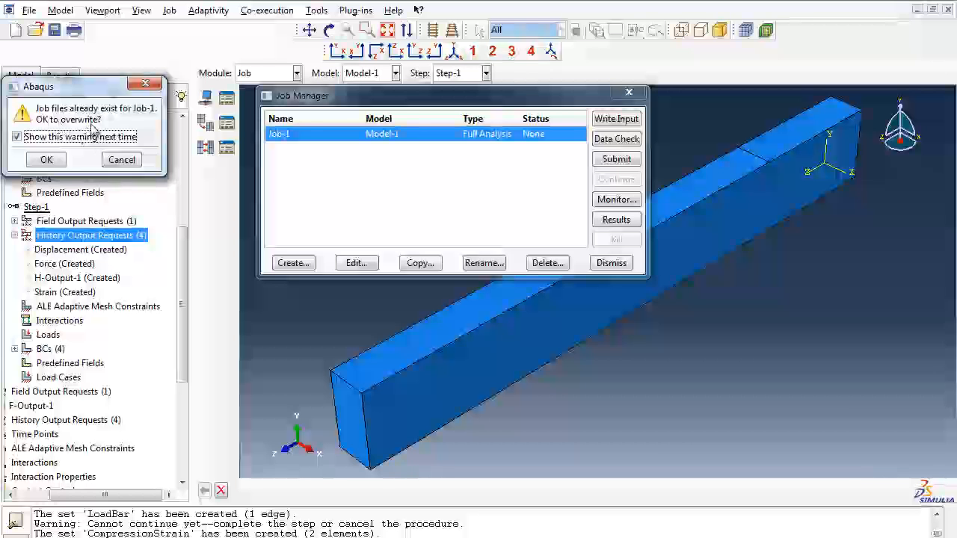
pyautogui.click(48, 159)
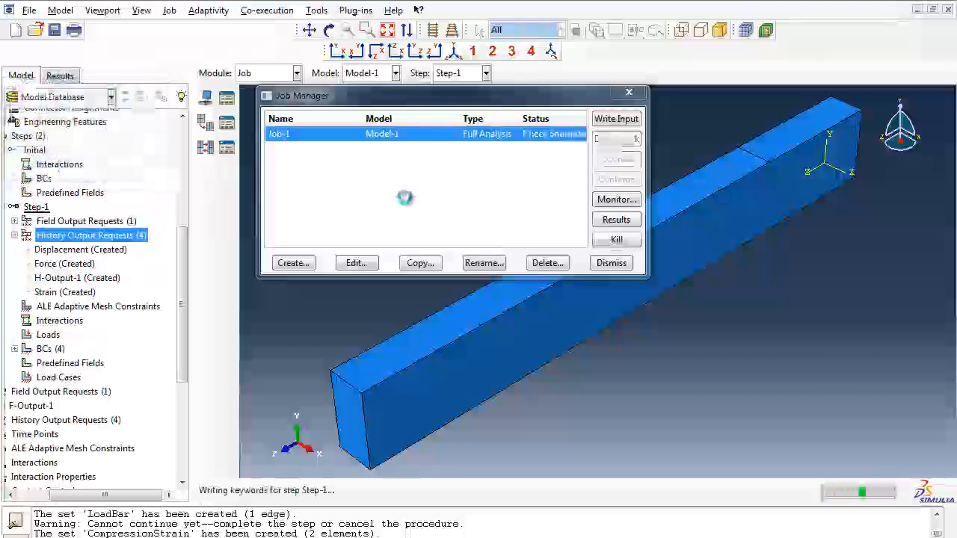
pyautogui.click(615, 201)
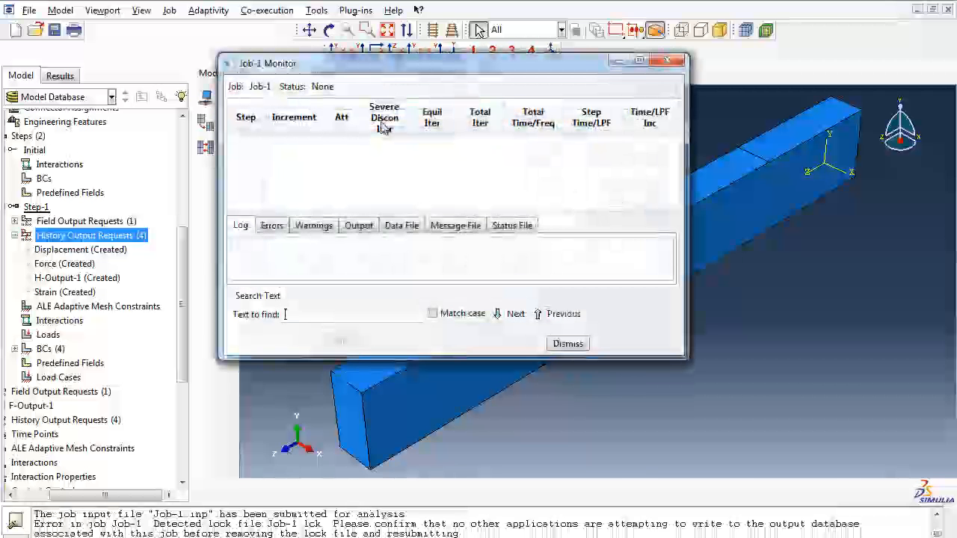
# Step: Bring the Job-1 monitor back into view and examine the warnings and errors of the data check
pyautogui.click(388, 74)
pyautogui.click(385, 76)
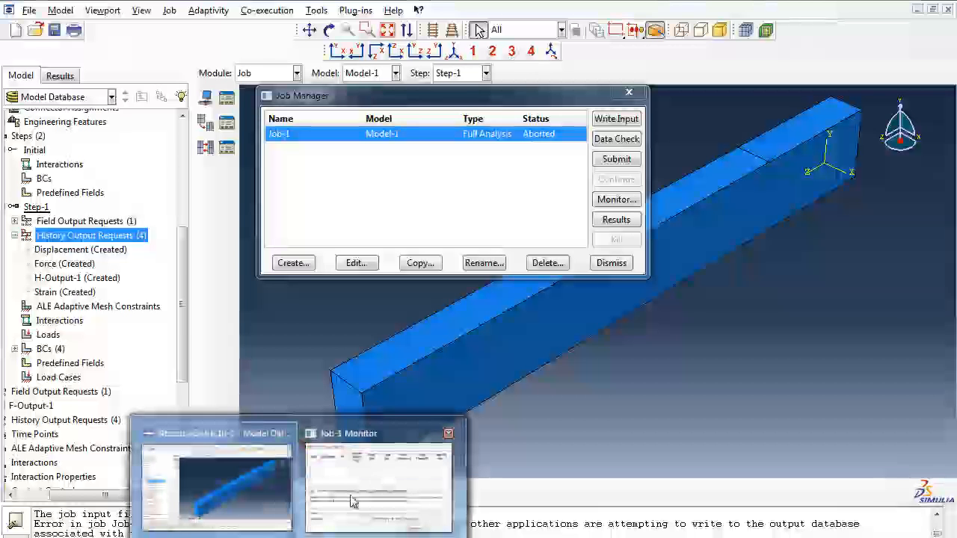
pyautogui.click(396, 457)
pyautogui.click(235, 290)
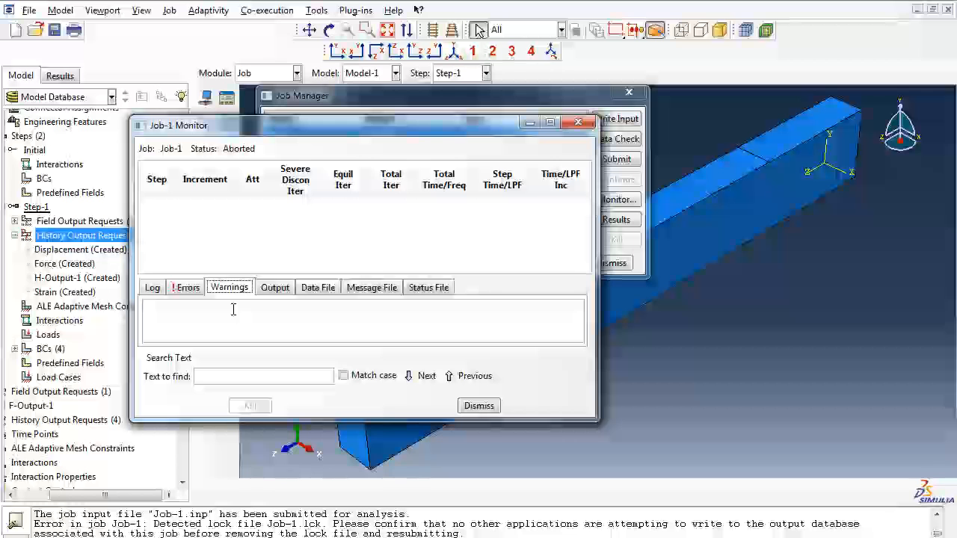
pyautogui.click(188, 287)
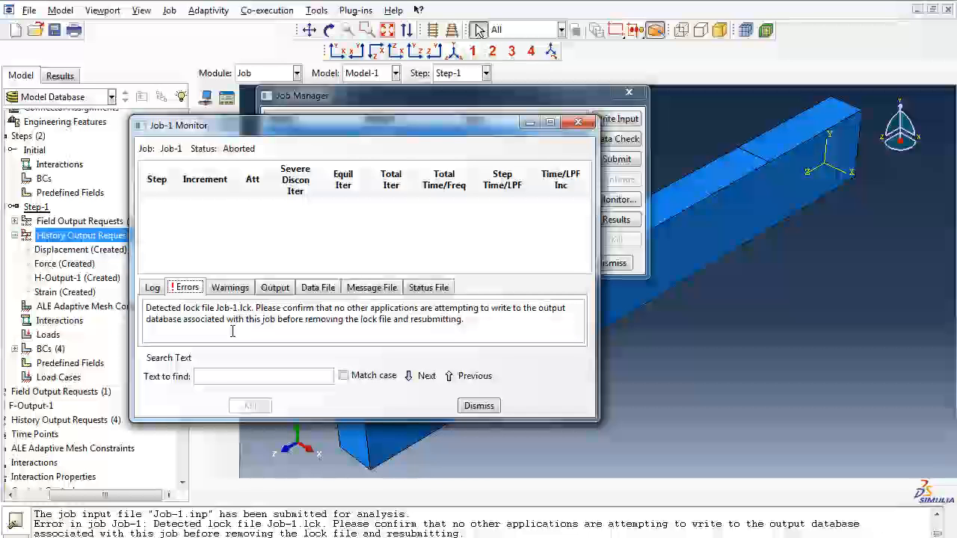
# Step: Switch to Windows Explorer and open the Temp folder on the BOOTCAMP (C:) drive
pyautogui.click(224, 537)
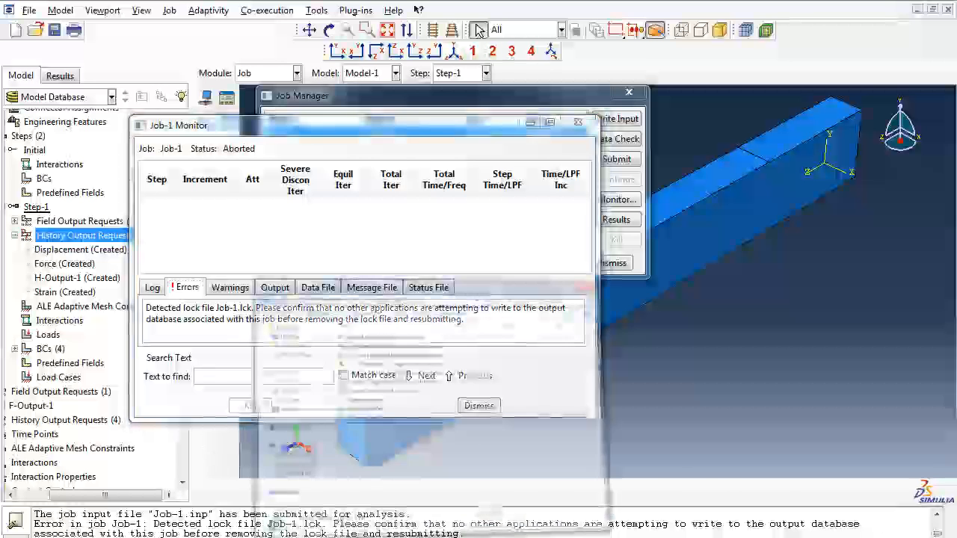
pyautogui.click(440, 391)
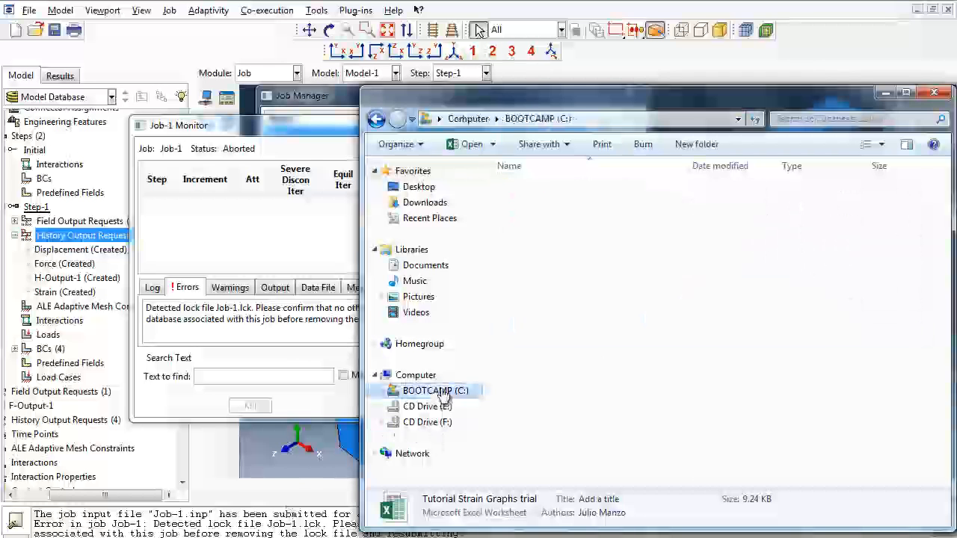
pyautogui.doubleClick(542, 378)
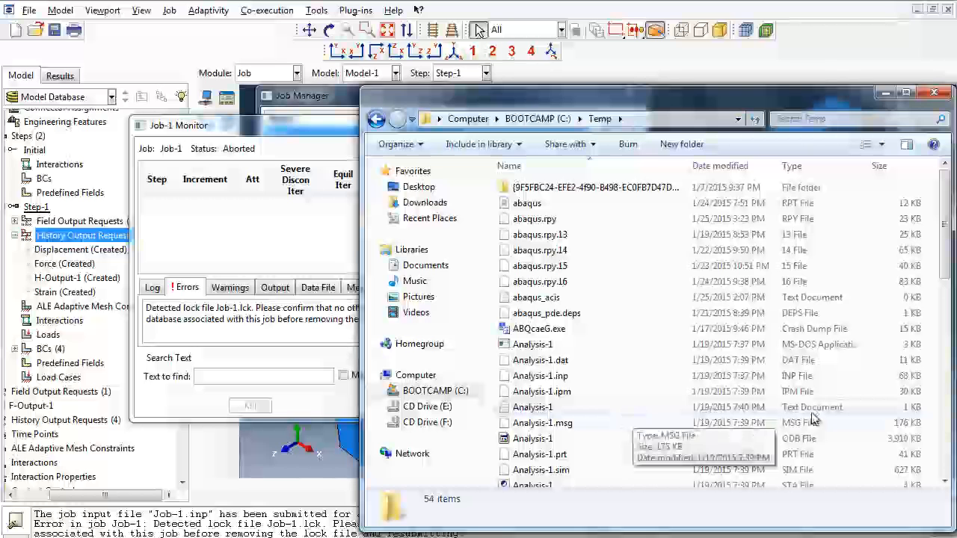
# Step: Delete the lock file Job-1.lck from the Temp folder and close the folder window
pyautogui.click(947, 370)
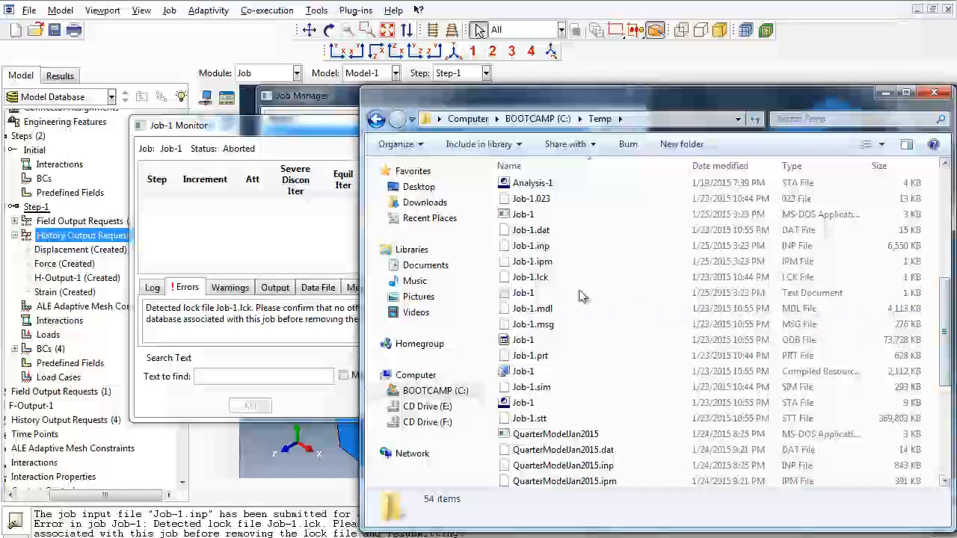
pyautogui.click(533, 280)
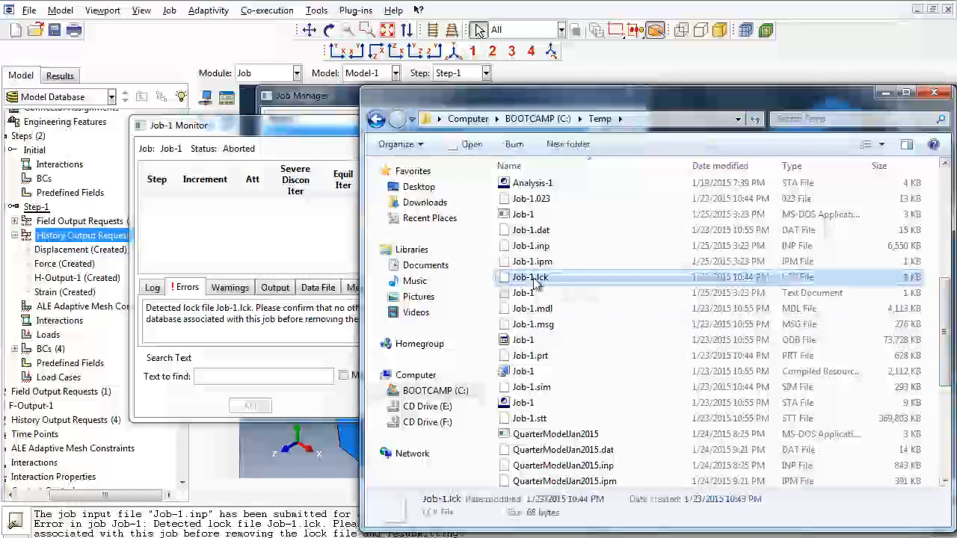
pyautogui.rightClick(533, 280)
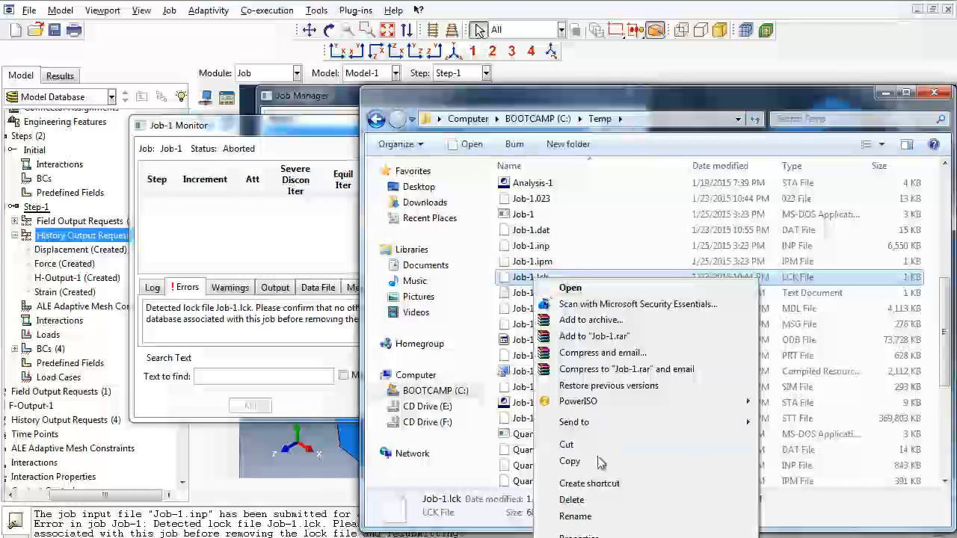
pyautogui.click(601, 503)
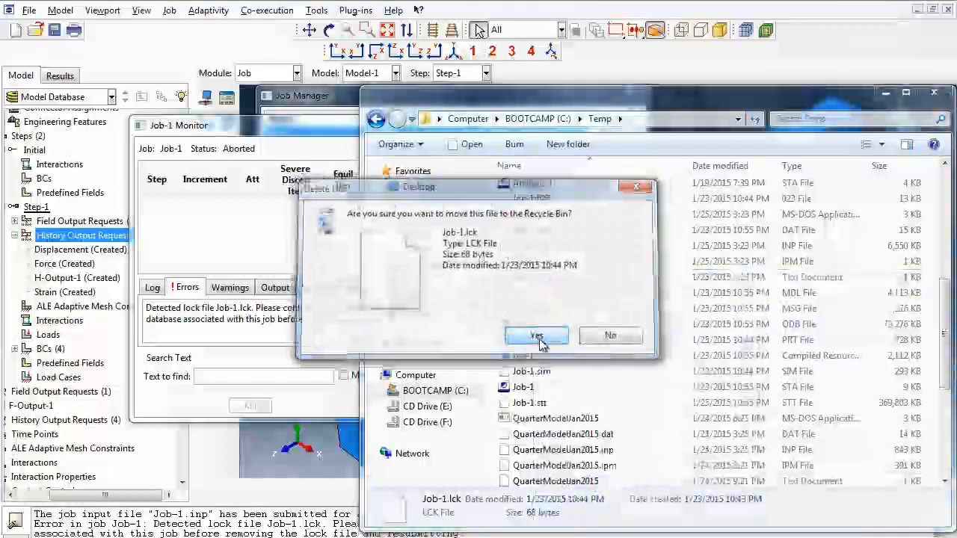
pyautogui.click(534, 335)
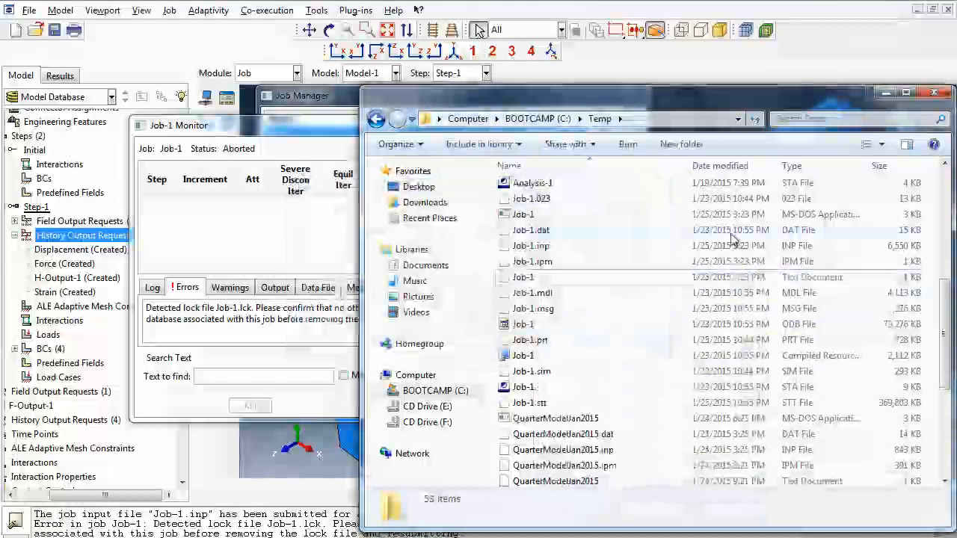
pyautogui.click(934, 92)
# Step: Close the old Job-1 monitor, rerun the data check with the existing job files overwritten, and monitor the new run
pyautogui.click(504, 228)
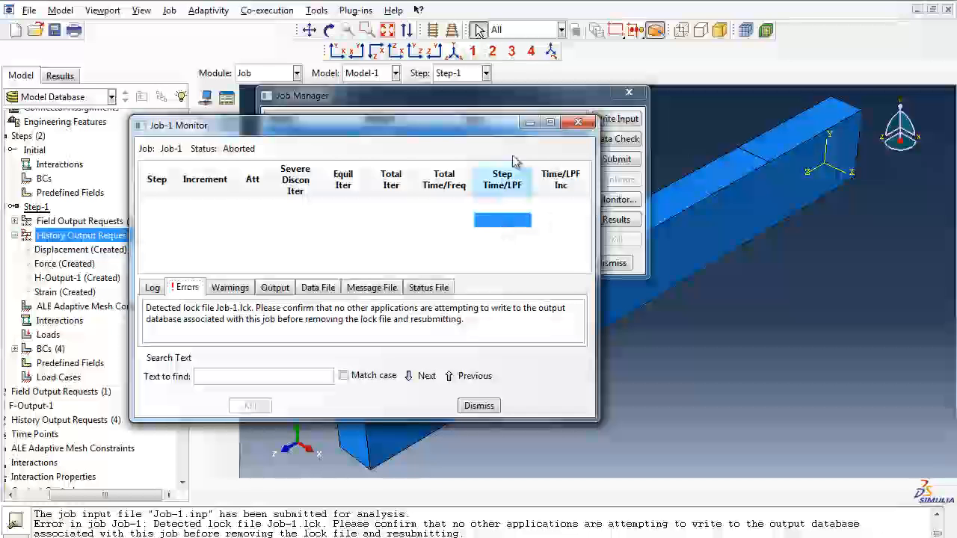
pyautogui.click(578, 121)
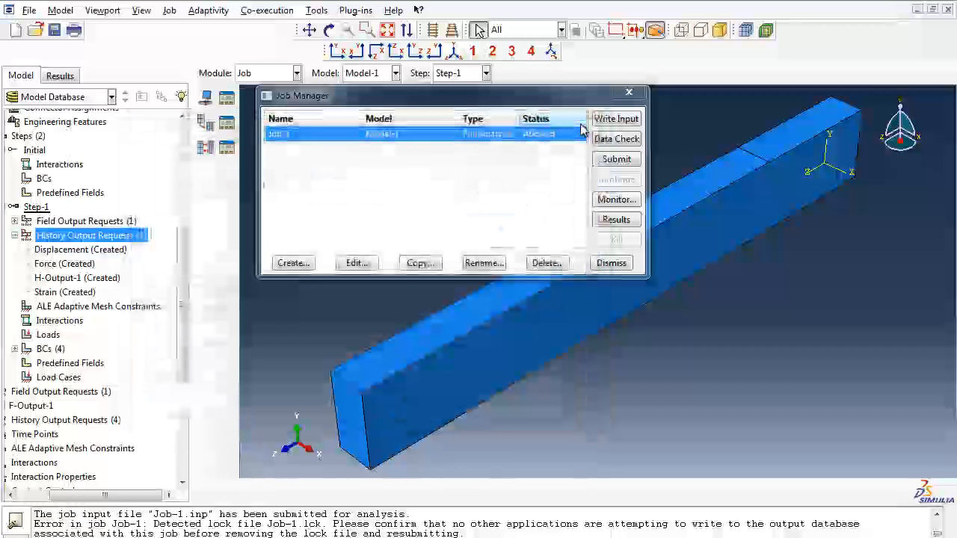
pyautogui.click(615, 140)
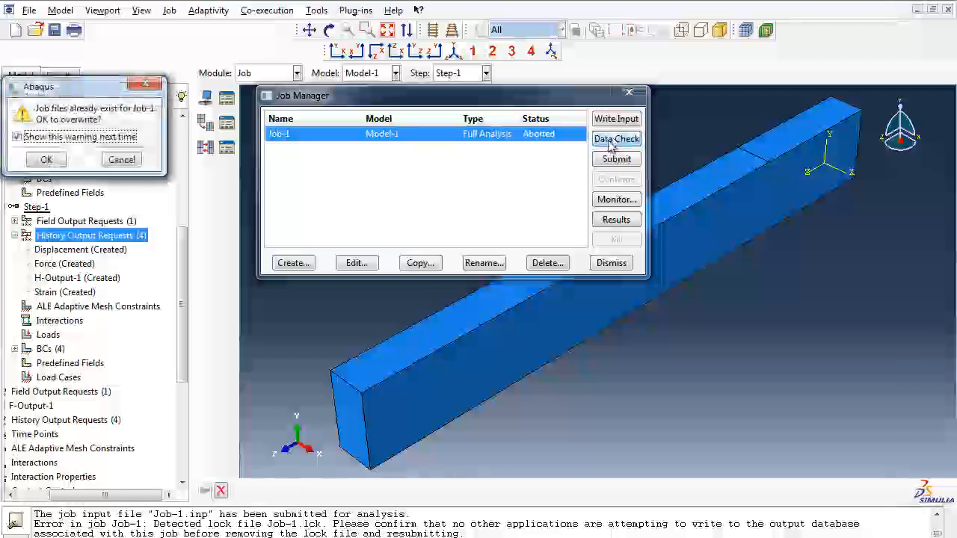
pyautogui.click(43, 162)
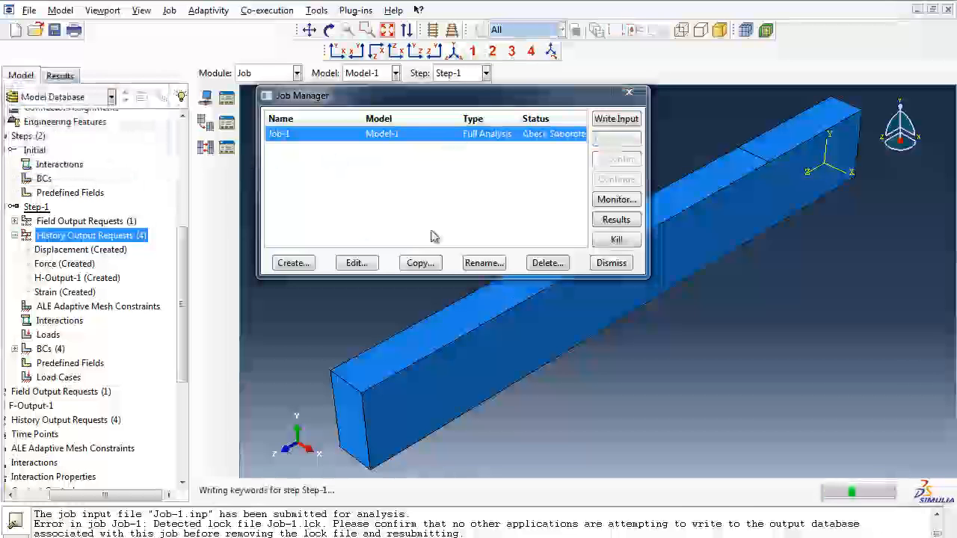
pyautogui.click(614, 201)
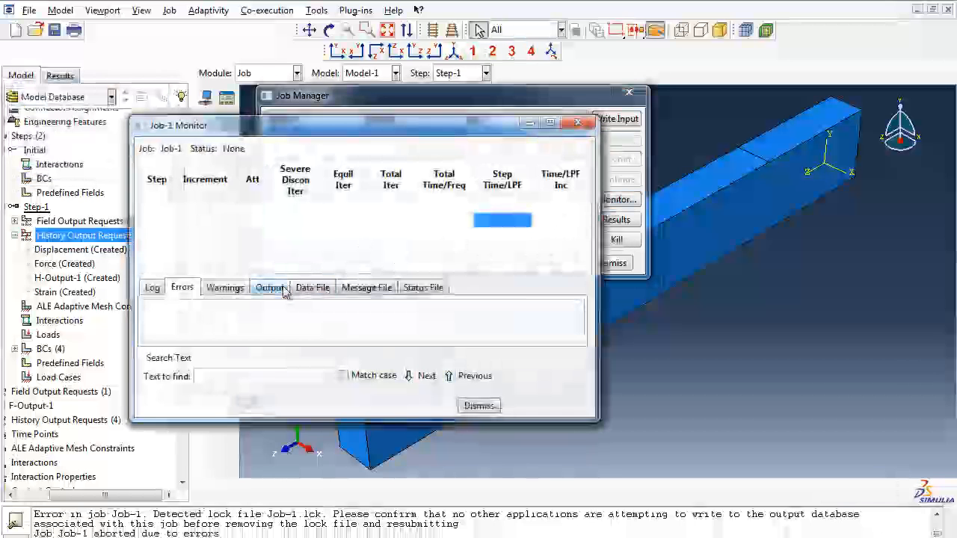
# Step: Examine the data check warnings about output requests and output variables in the Job-1 monitor, and close it after the check
pyautogui.click(225, 288)
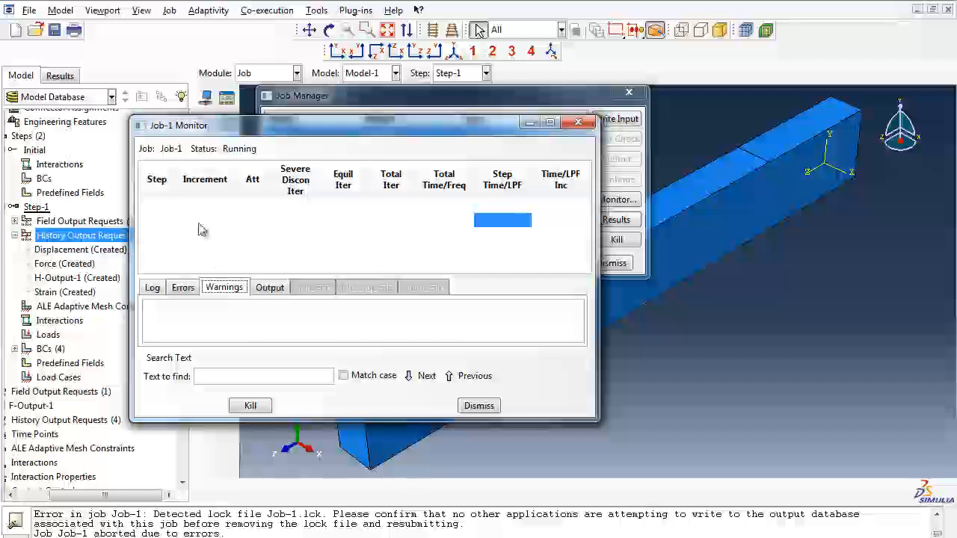
pyautogui.click(157, 205)
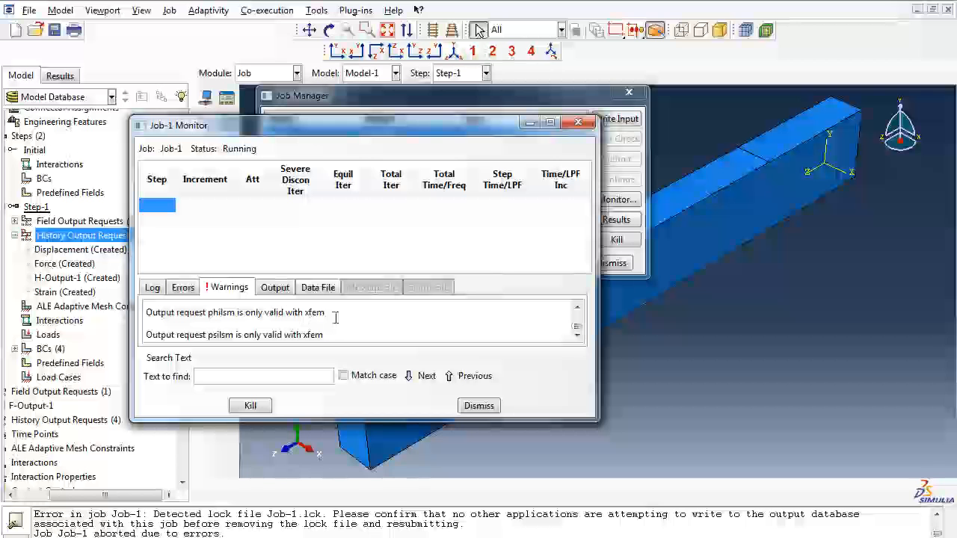
pyautogui.moveTo(333, 312); pyautogui.dragTo(149, 313)
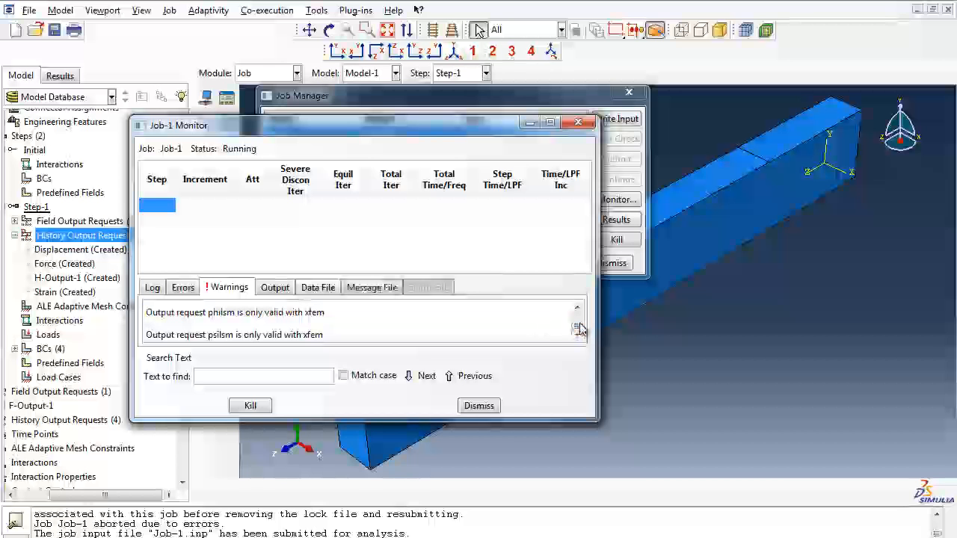
pyautogui.moveTo(579, 333); pyautogui.dragTo(581, 314)
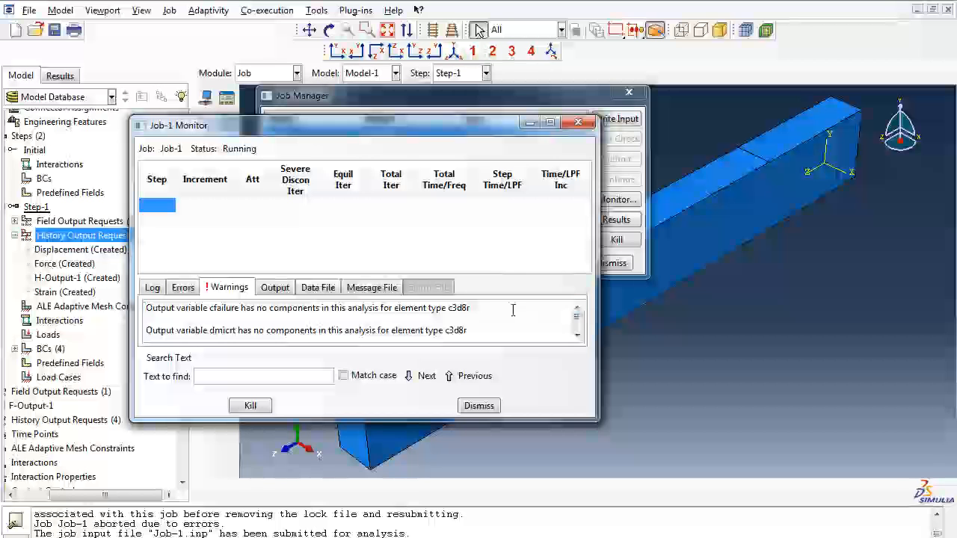
pyautogui.click(578, 336)
pyautogui.scroll(-6, 580, 337)
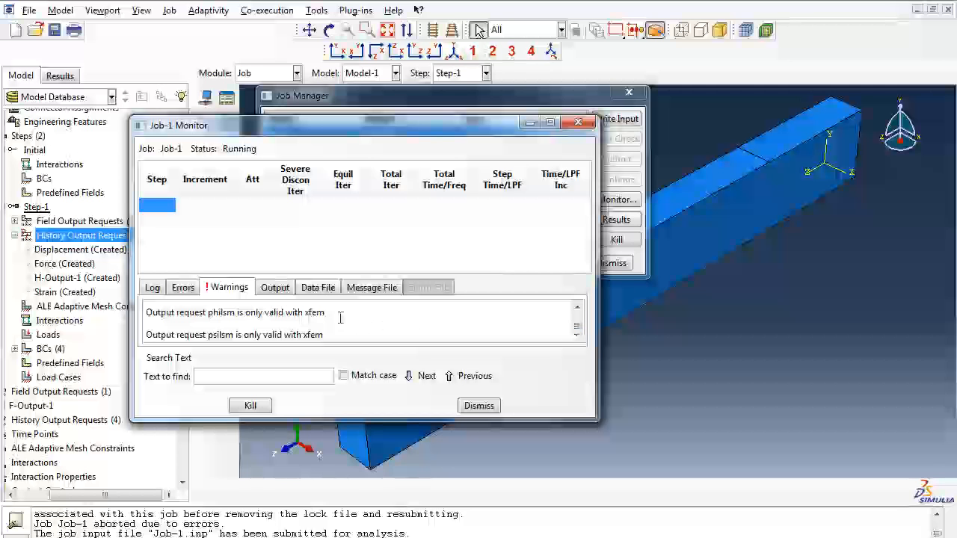
pyautogui.moveTo(334, 313); pyautogui.dragTo(302, 316)
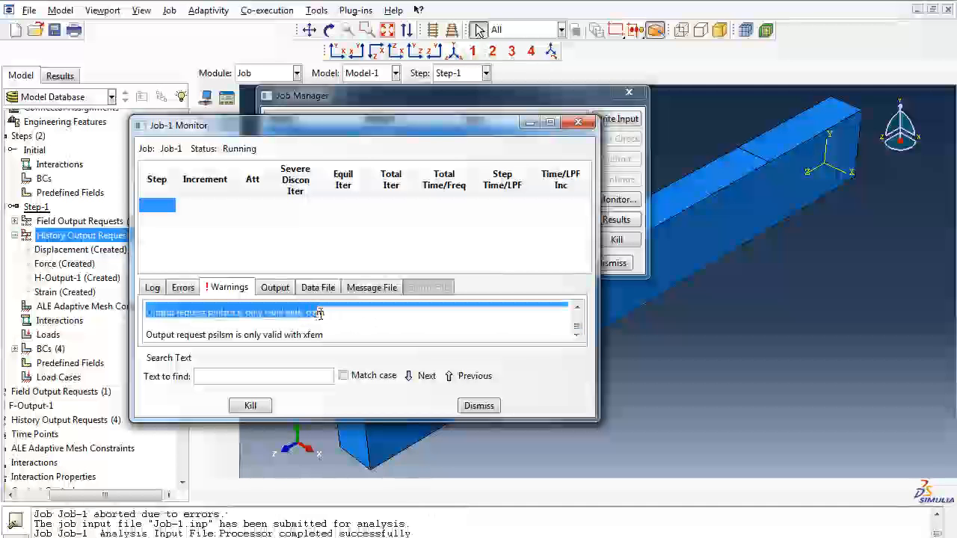
pyautogui.click(330, 312)
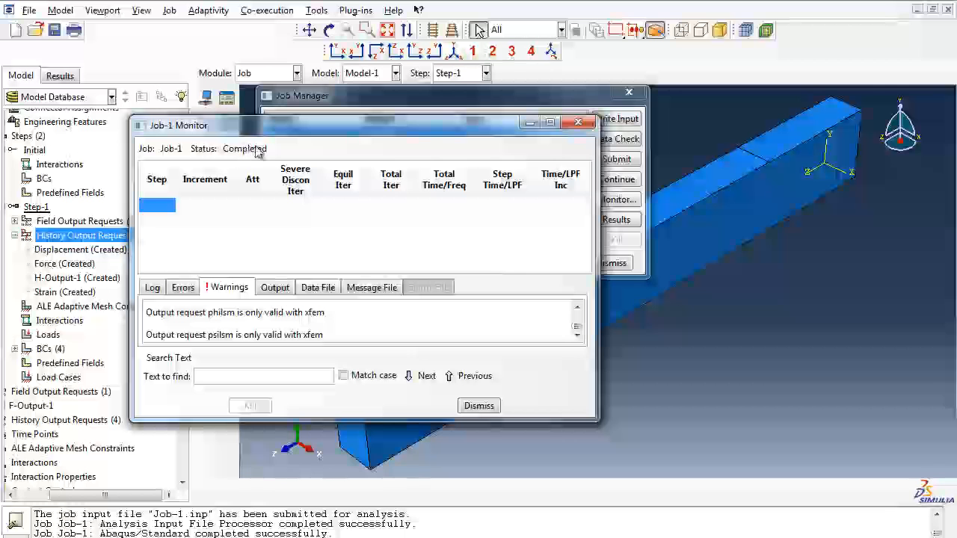
pyautogui.click(578, 123)
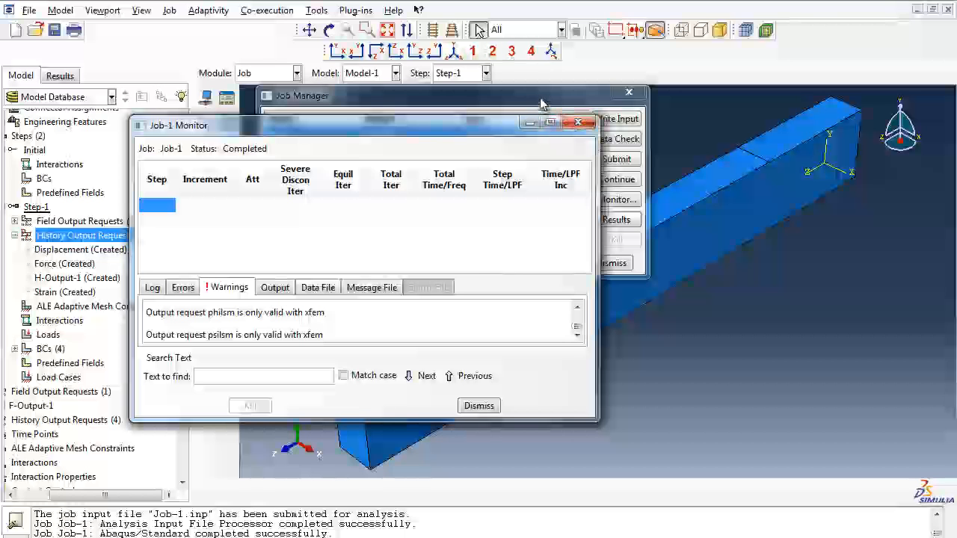
# Step: Submit Job-1 for full analysis, overwriting the existing job files, and open its monitor
pyautogui.click(617, 160)
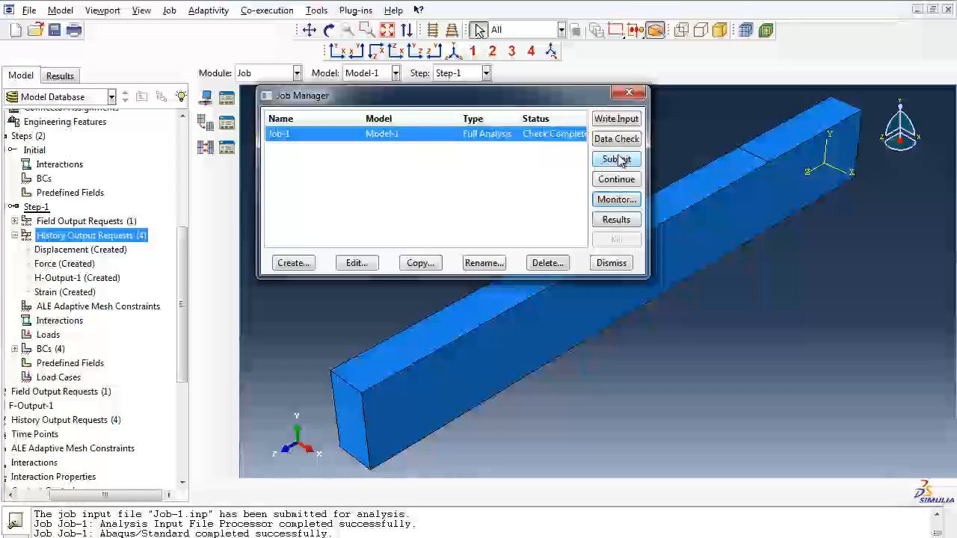
pyautogui.click(618, 160)
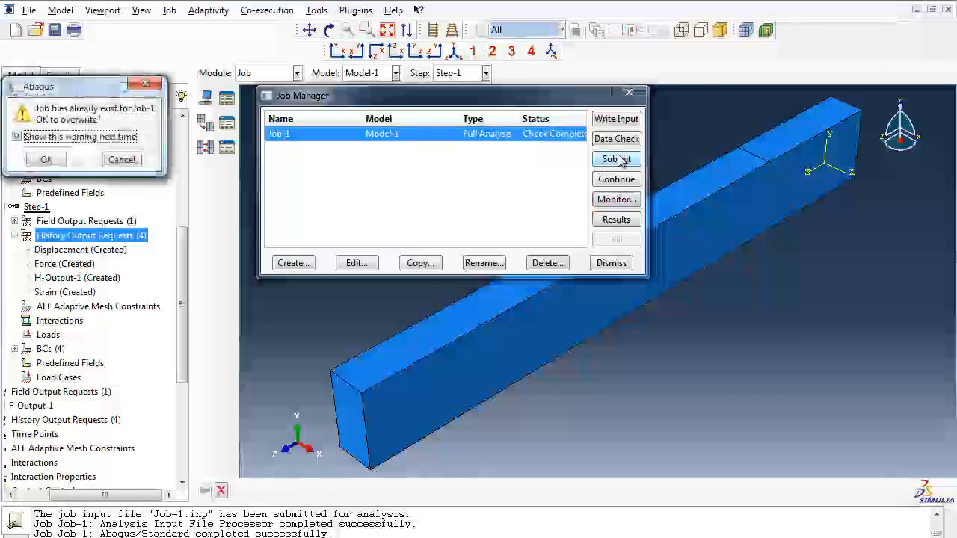
pyautogui.click(48, 161)
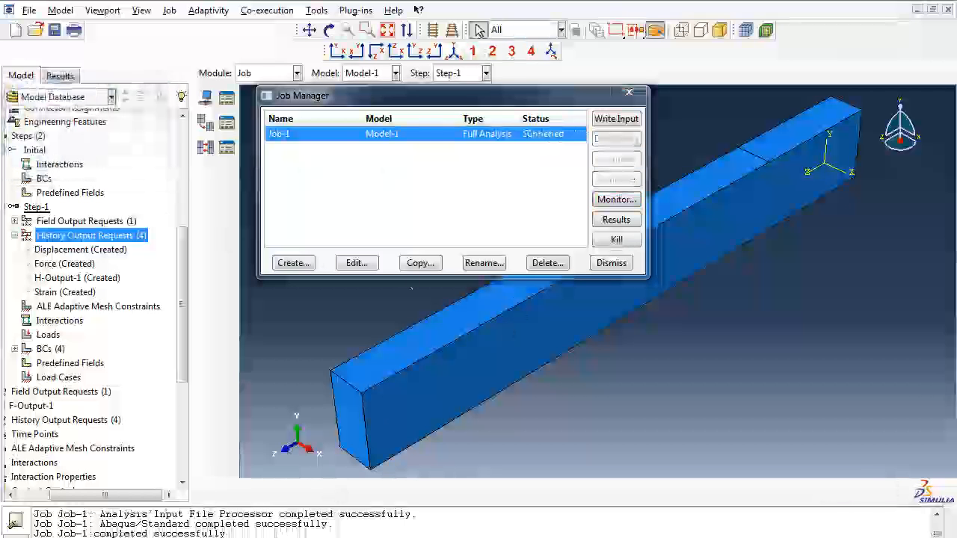
pyautogui.click(363, 507)
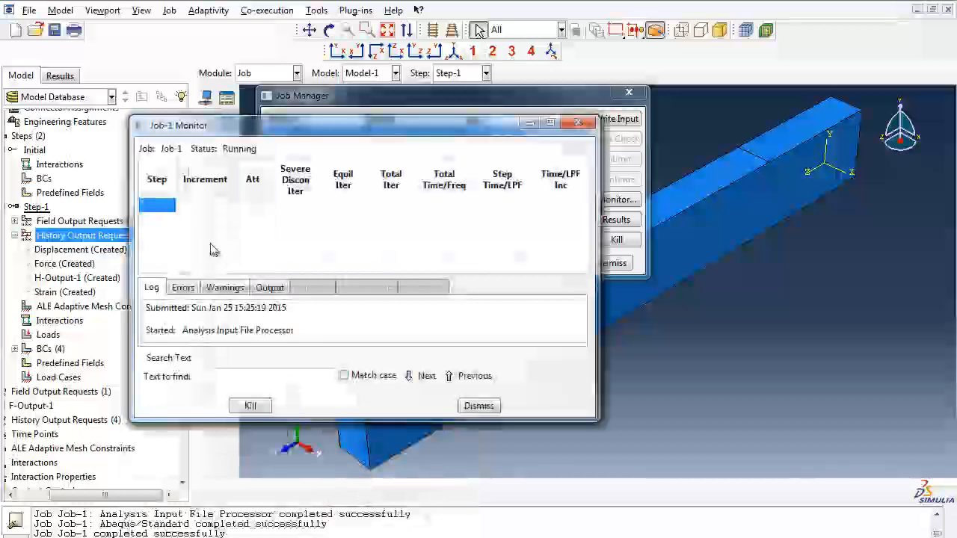